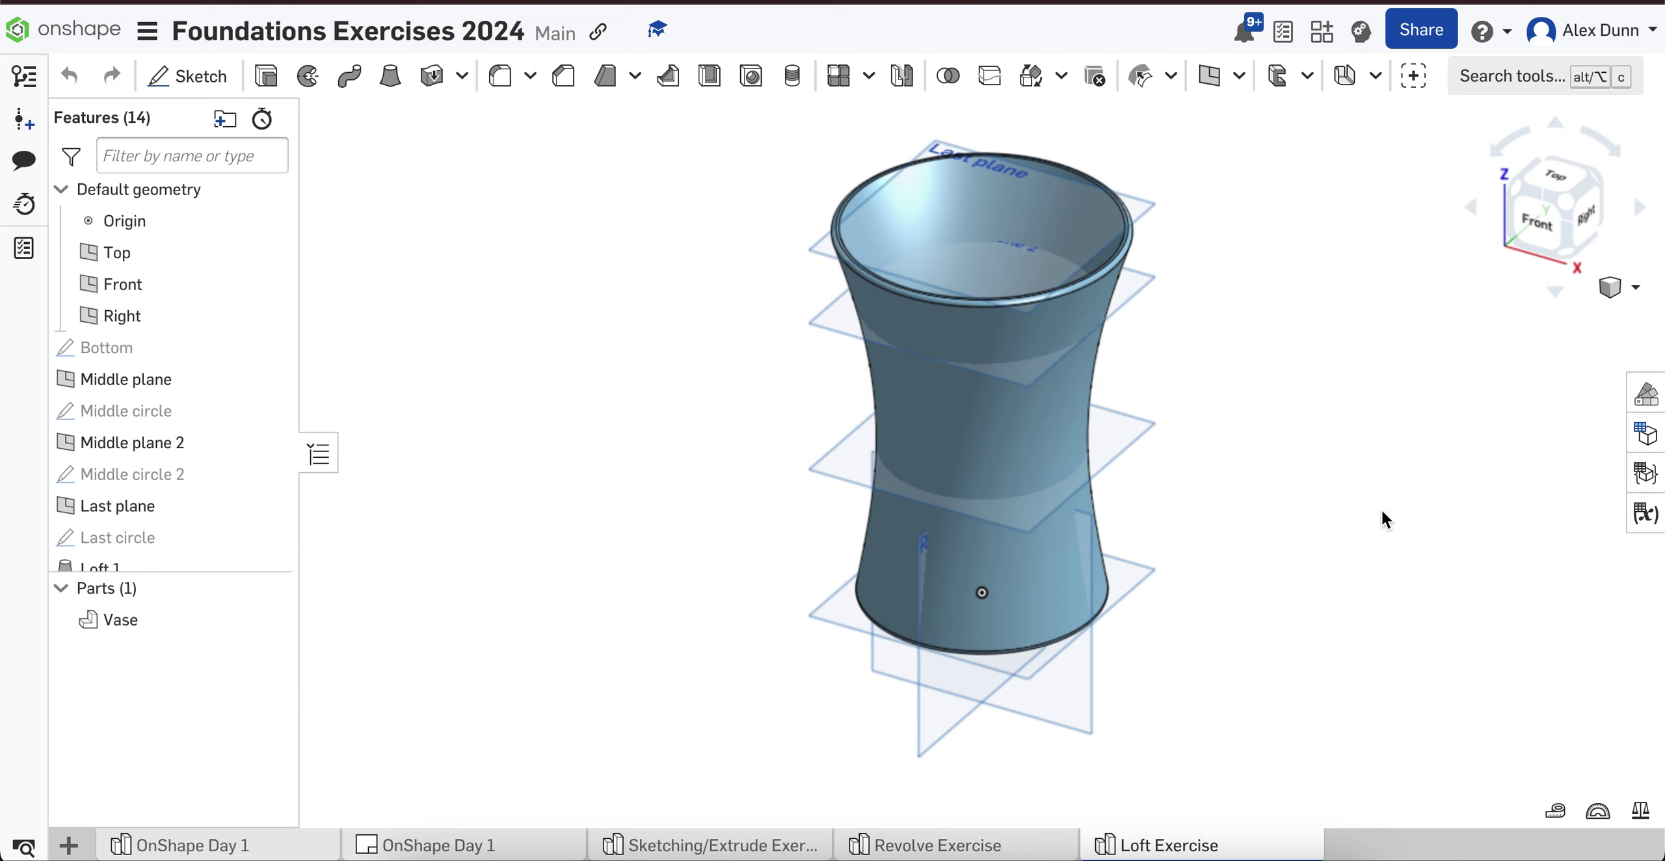
Step: Create a new Part Studio in the document and rename it Lego
click(65, 849)
click(140, 636)
right_click(1421, 846)
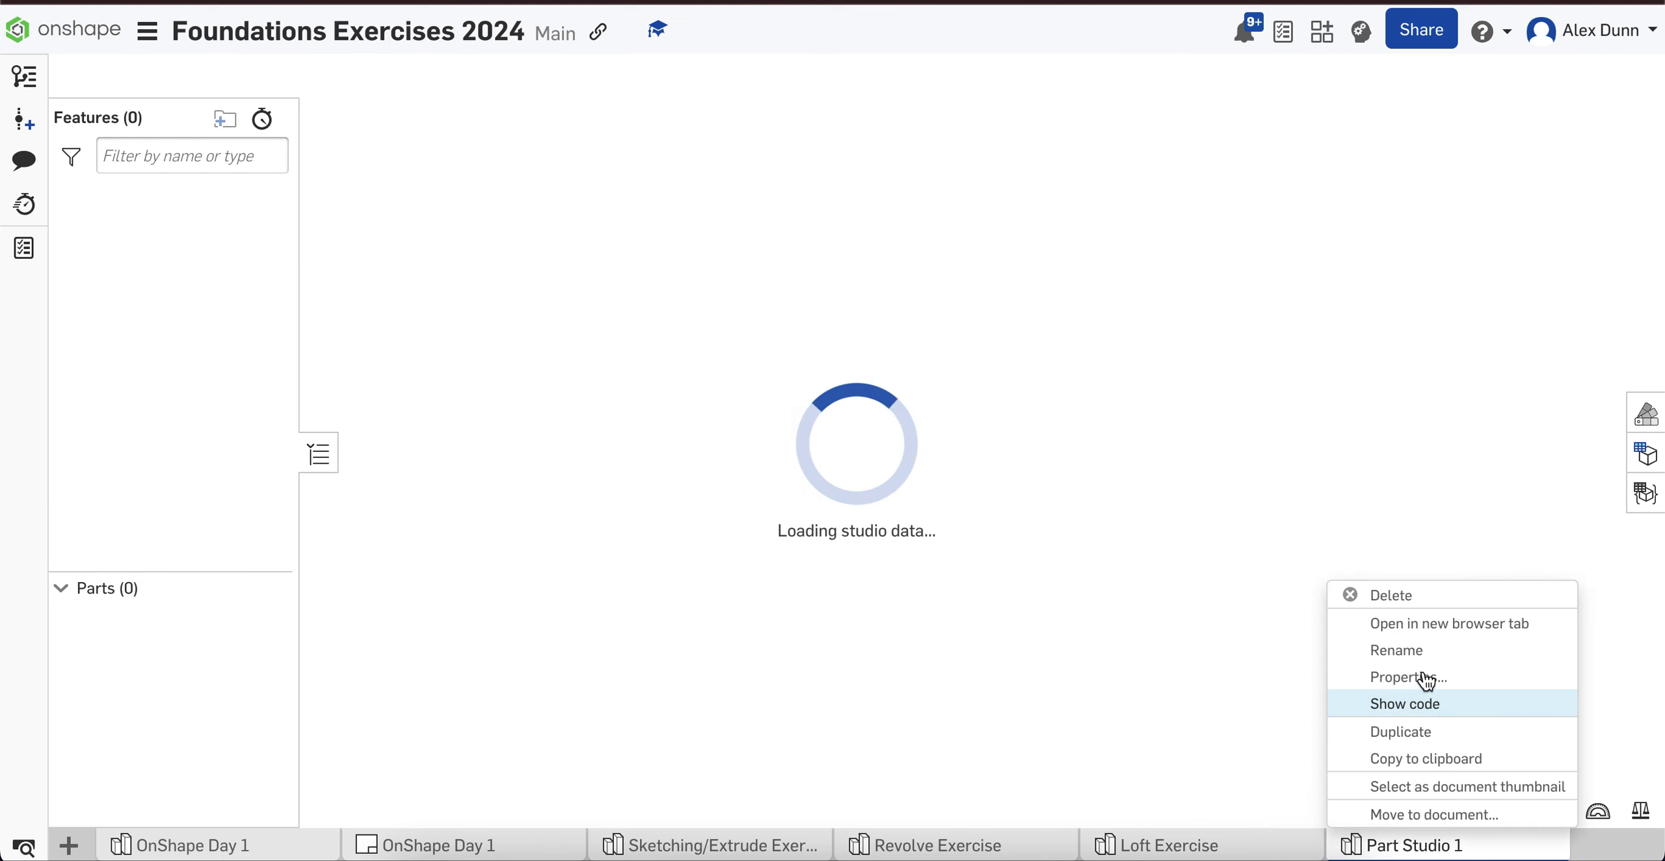
click(1422, 652)
text(Lego)
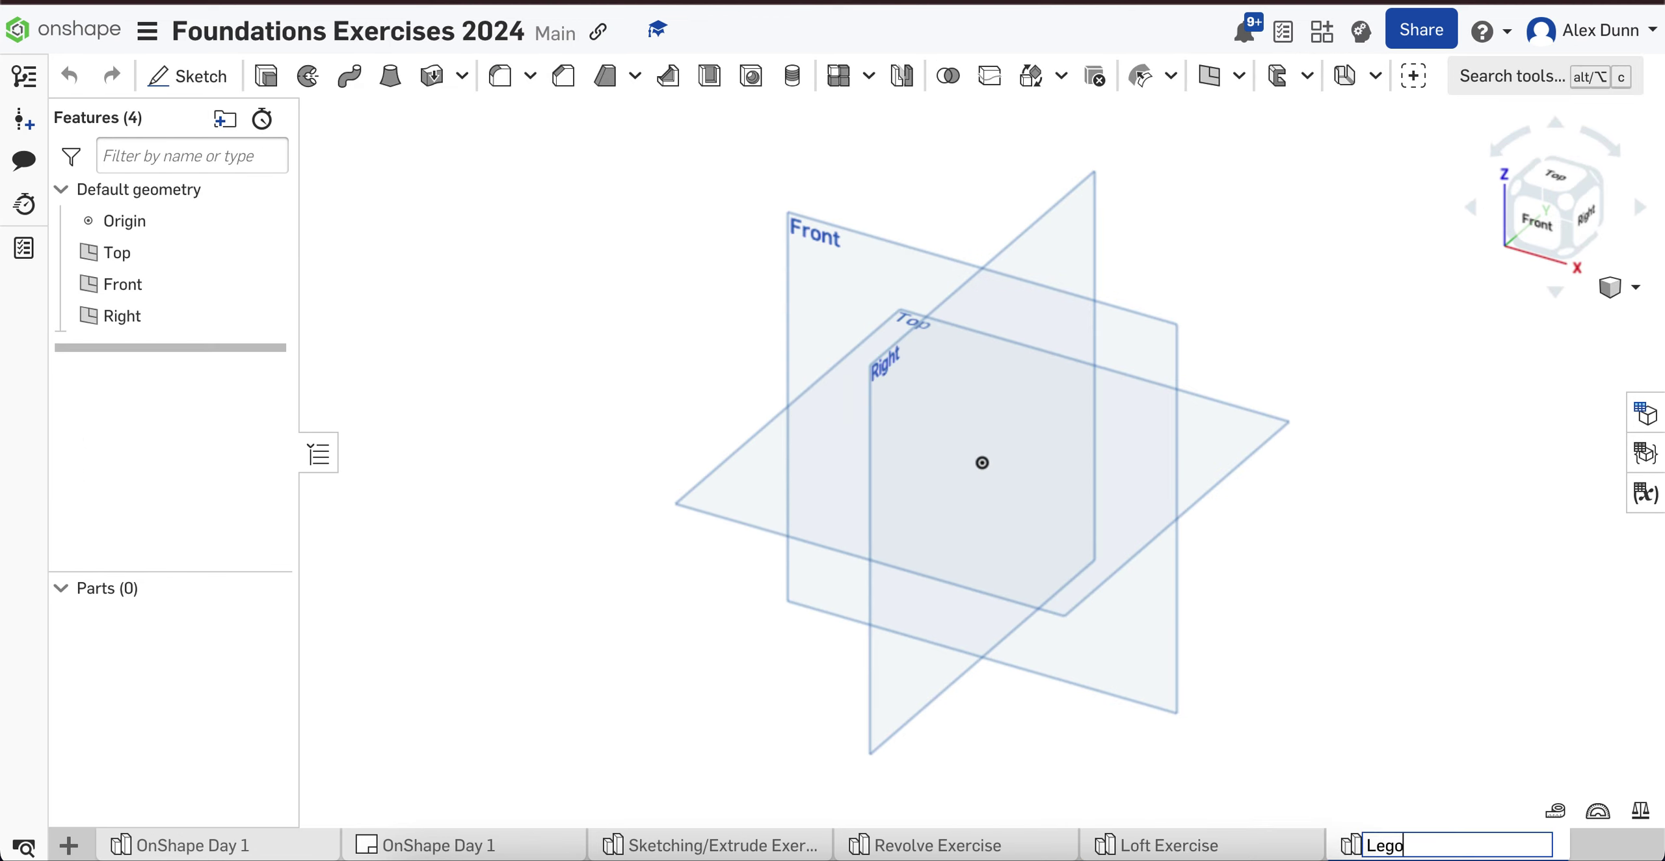
key(Return)
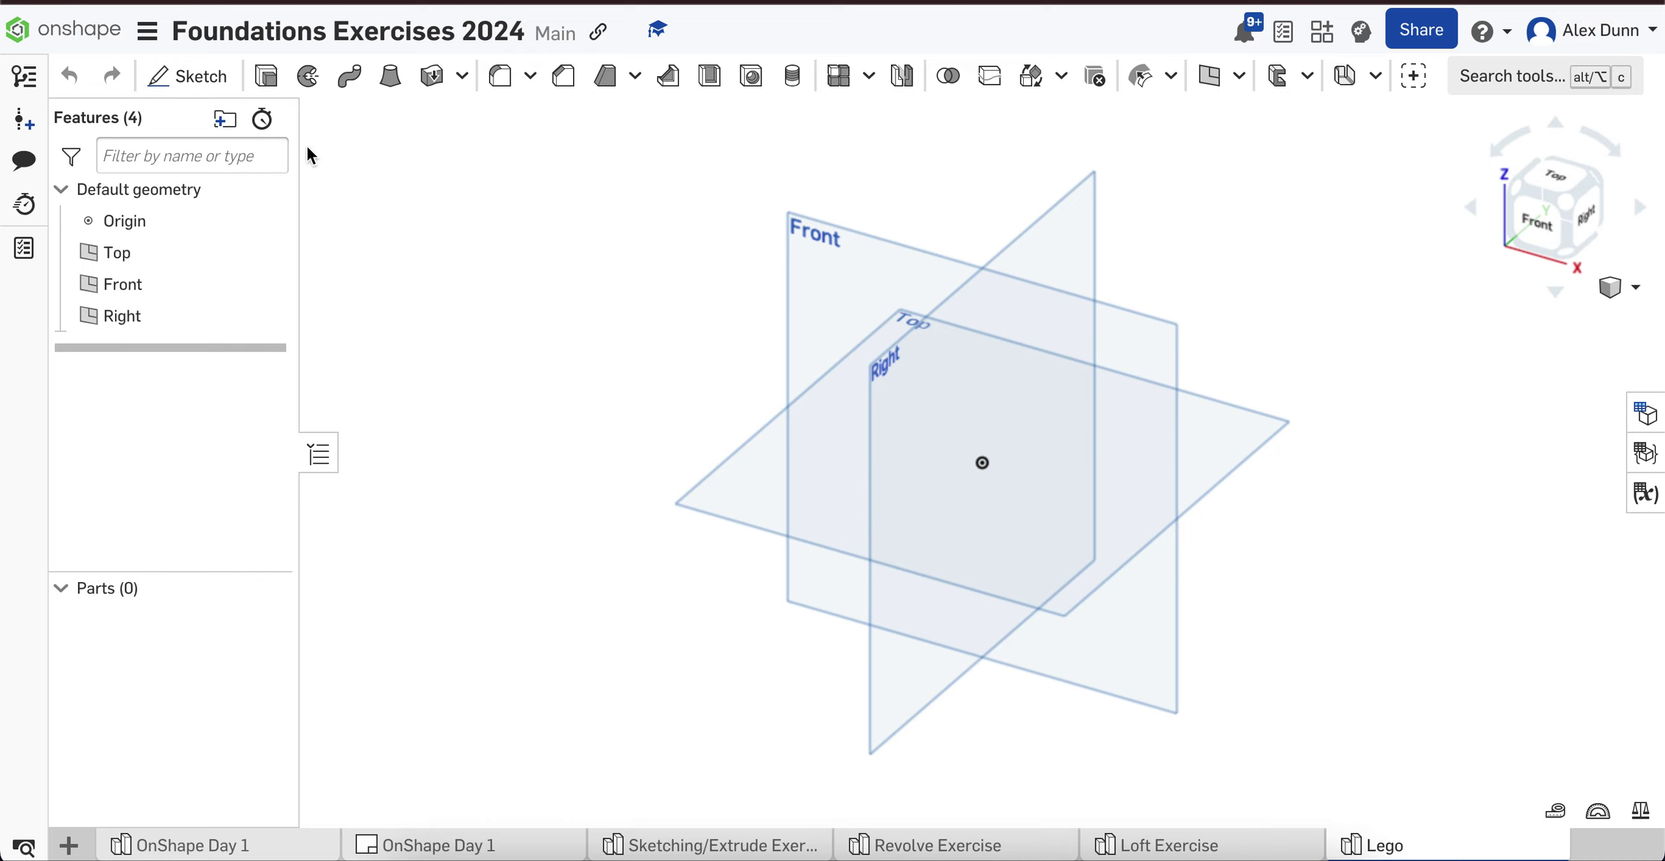
Step: Start a sketch on the Top plane and name it Lego base
click(198, 83)
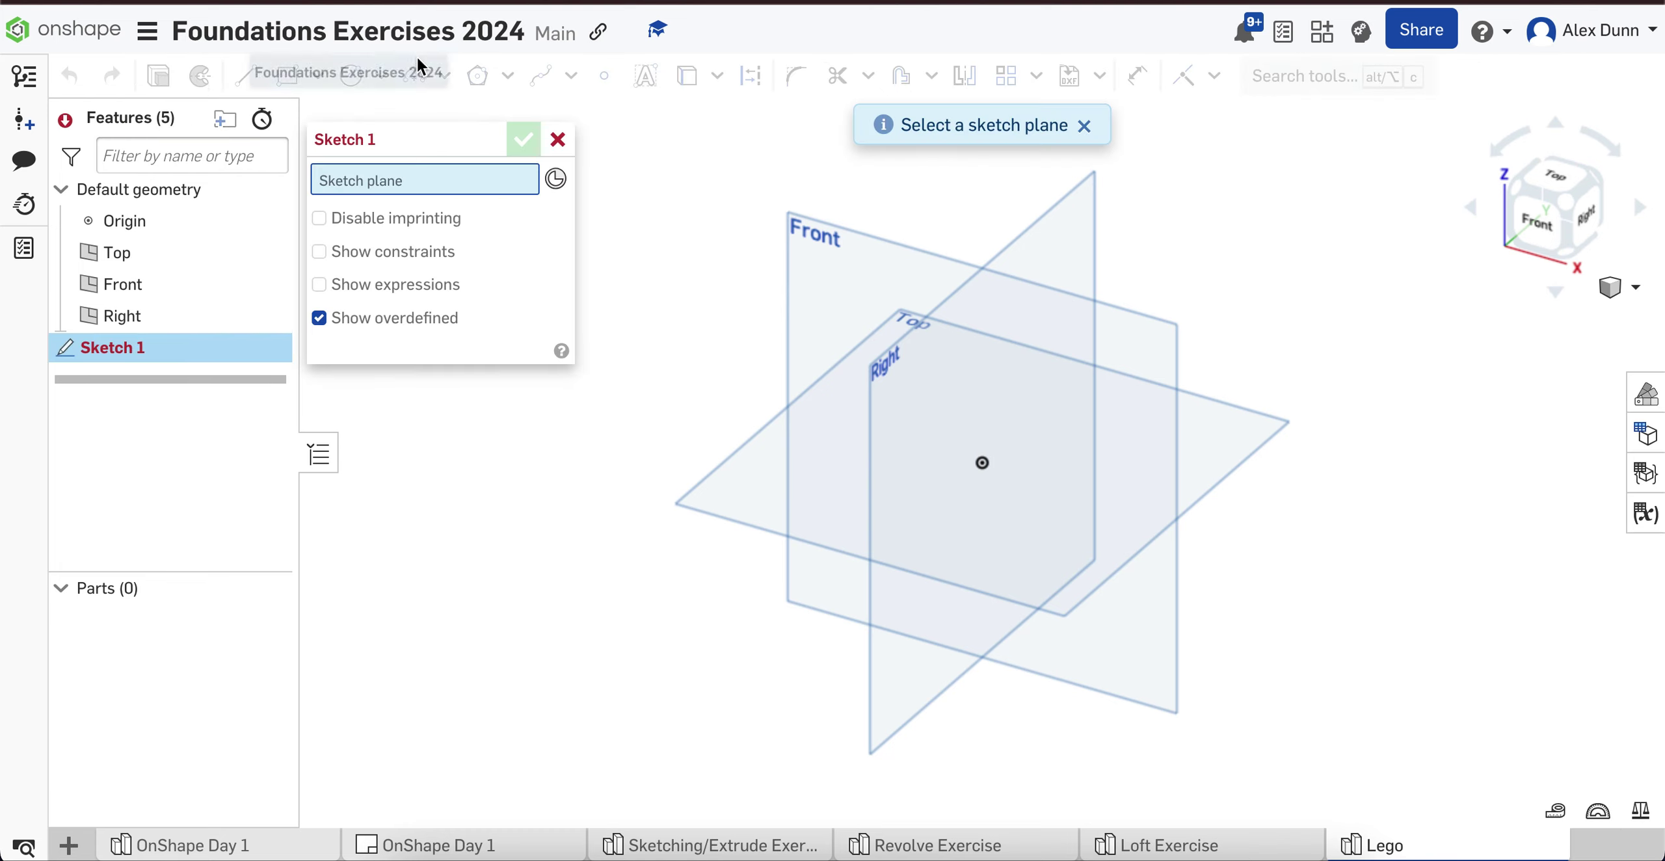
click(758, 504)
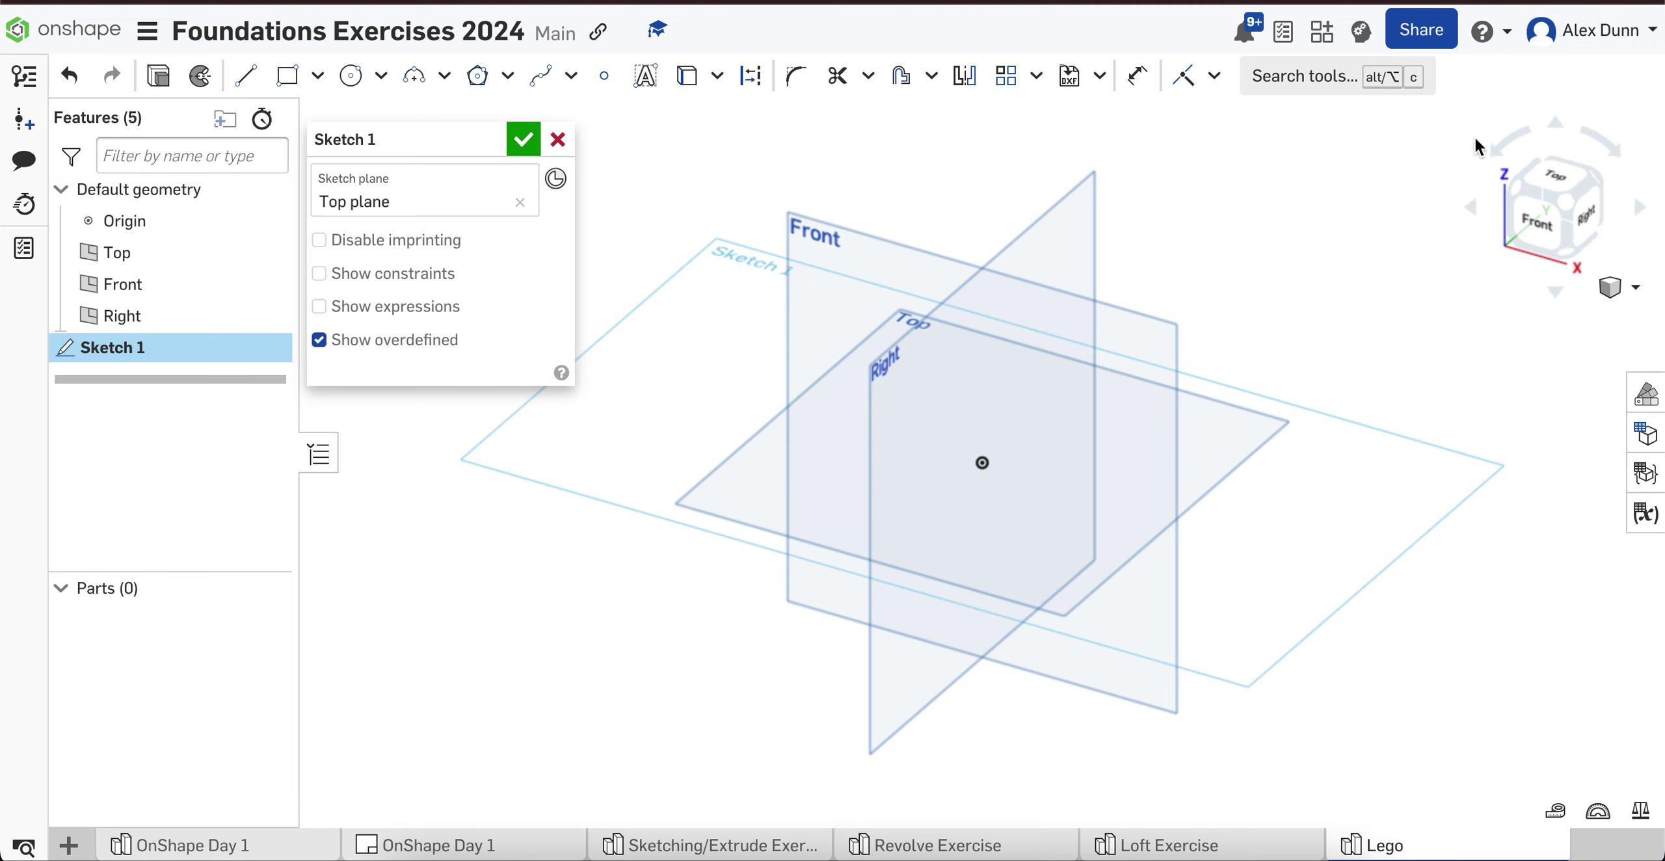
click(1553, 180)
click(489, 143)
text(Lego base)
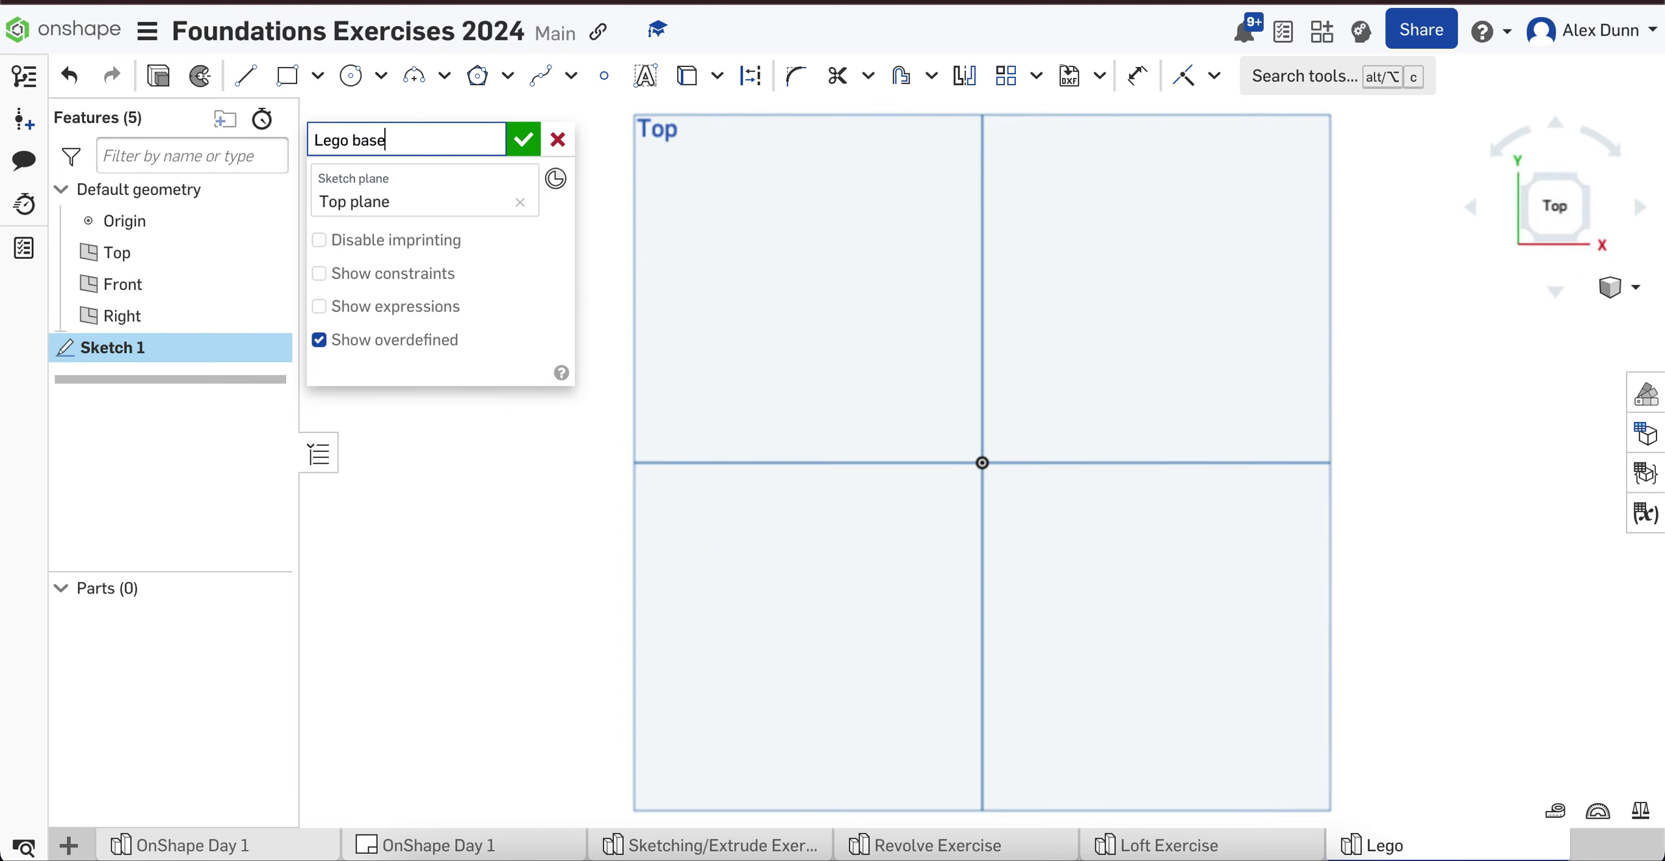
Step: Draw a center-point rectangle centred on the origin with a width of 6 in
click(317, 75)
click(331, 163)
click(982, 463)
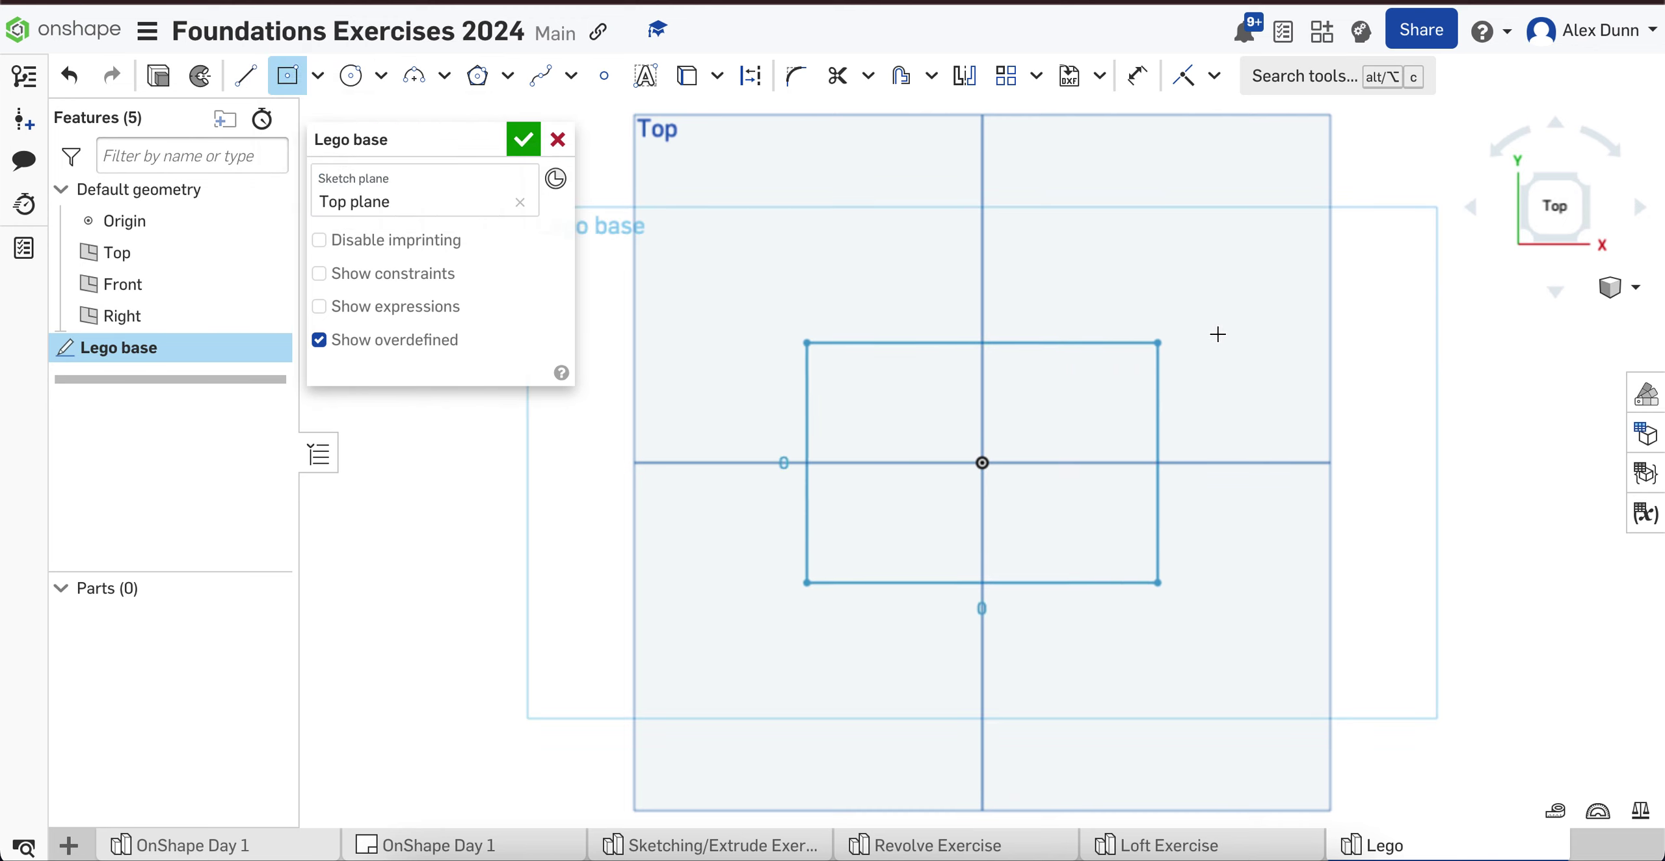
click(1292, 306)
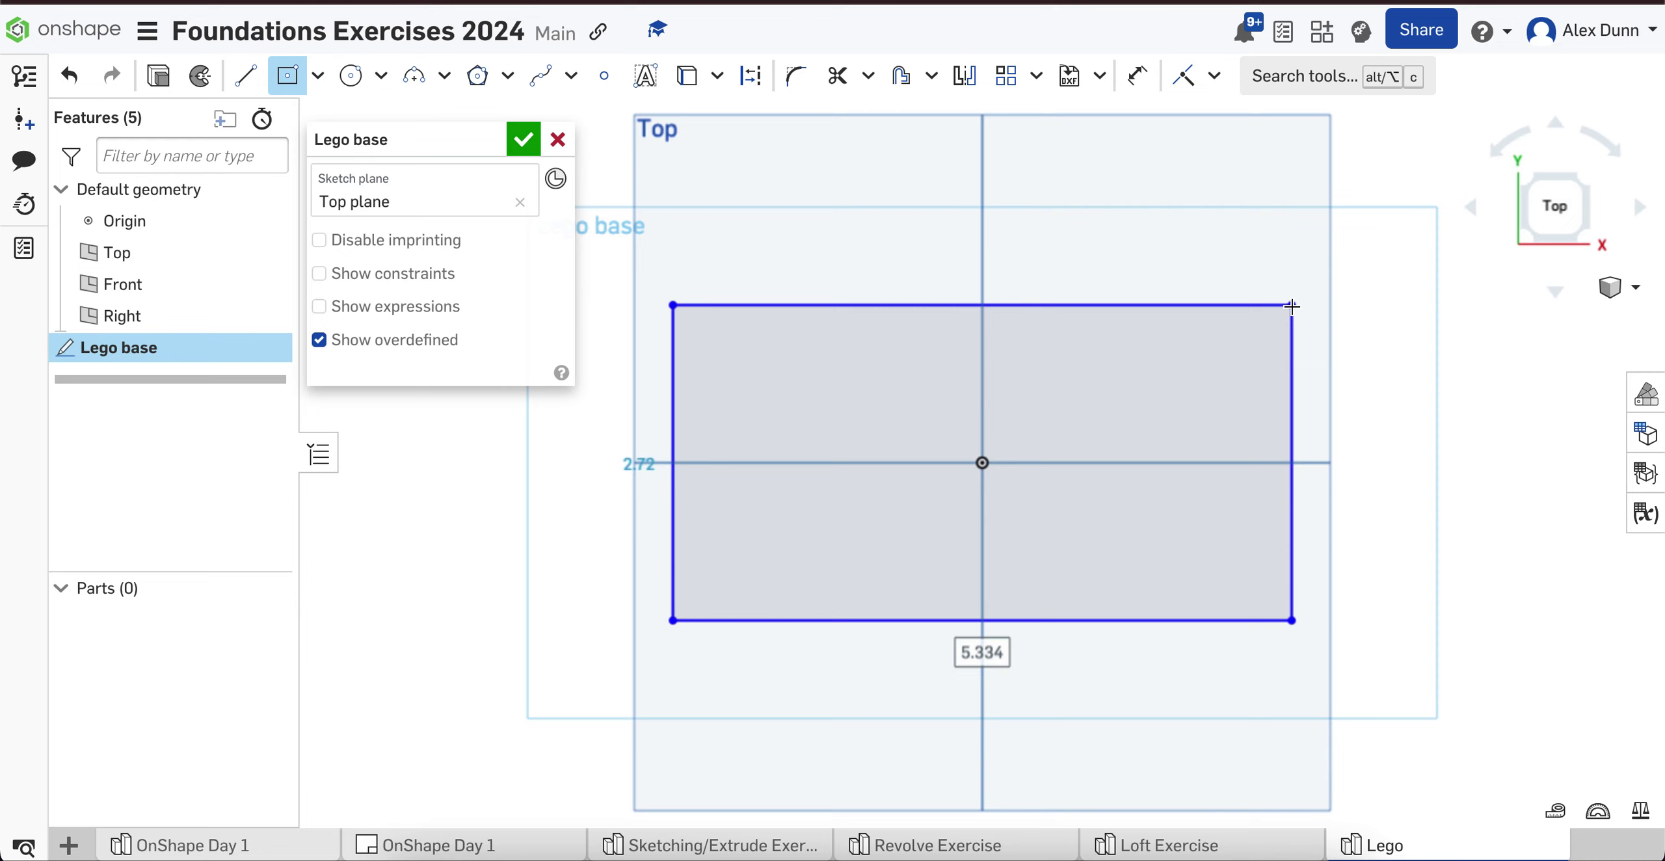
text(6)
key(Tab)
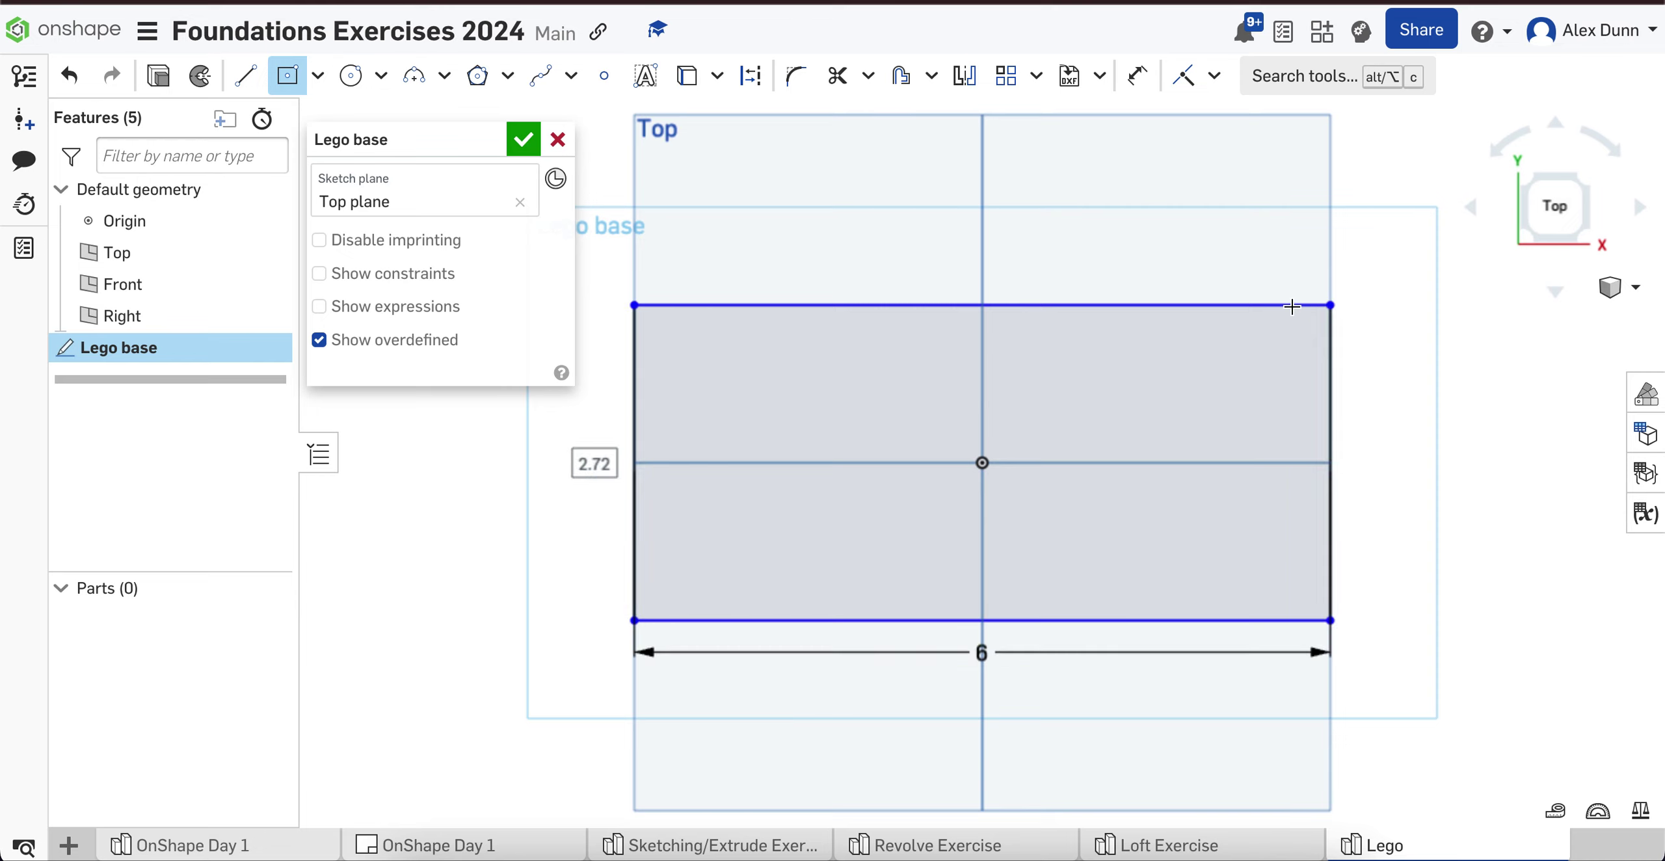
Step: Set the rectangle's height to 3 in, move its width dimension slightly further from the edge, and finish the sketch
text(2.)
key(Return)
key(Escape)
double_click(595, 465)
text(3)
key(Return)
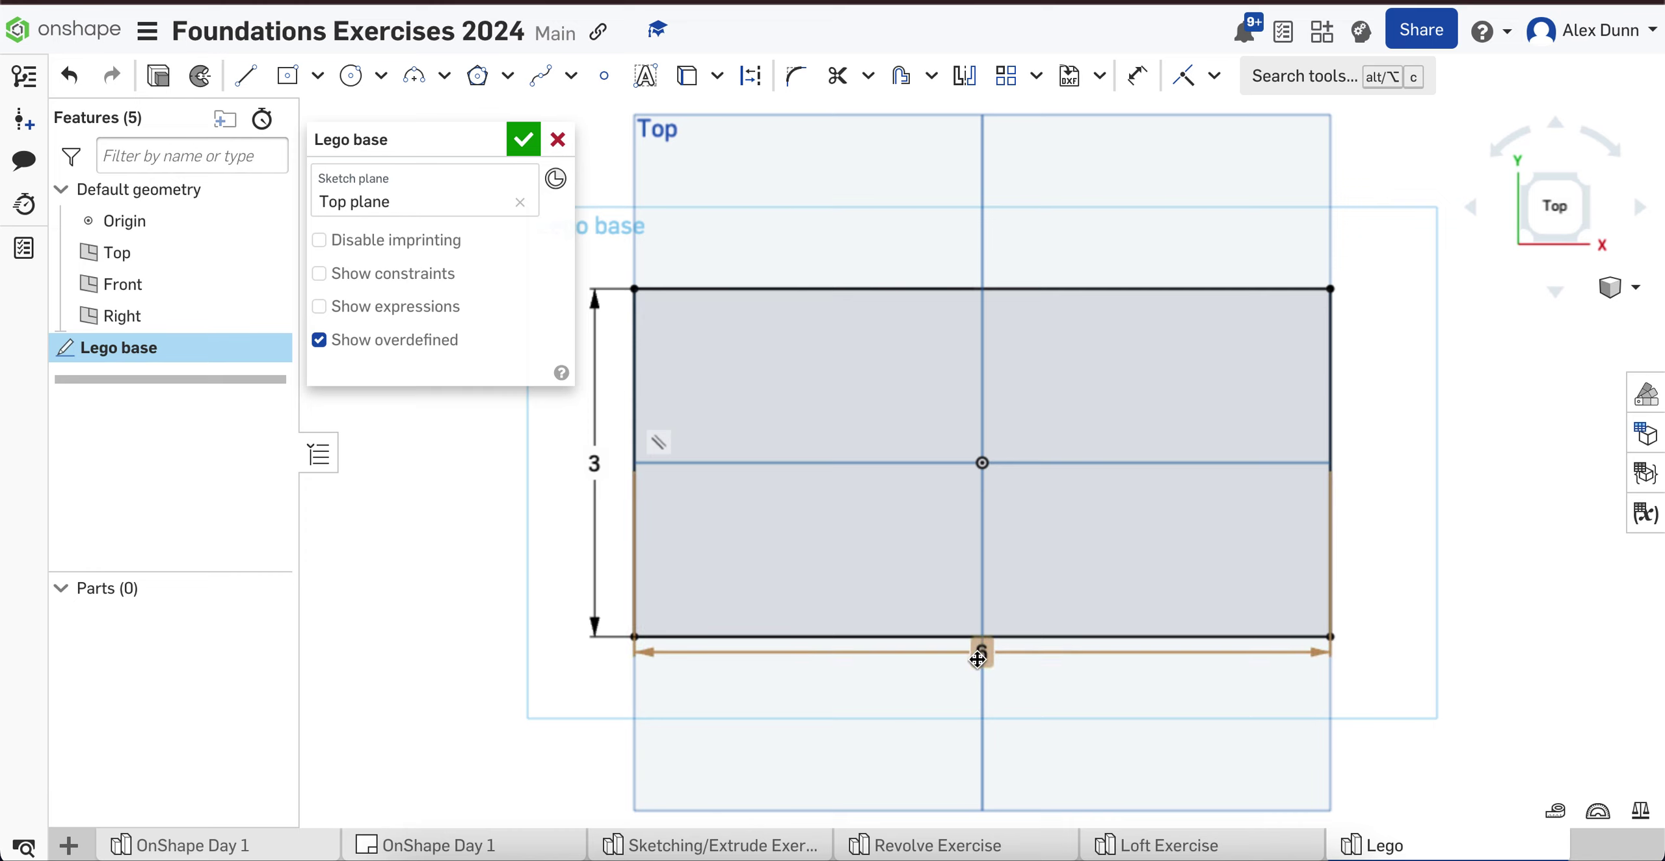
drag(981, 653, 981, 672)
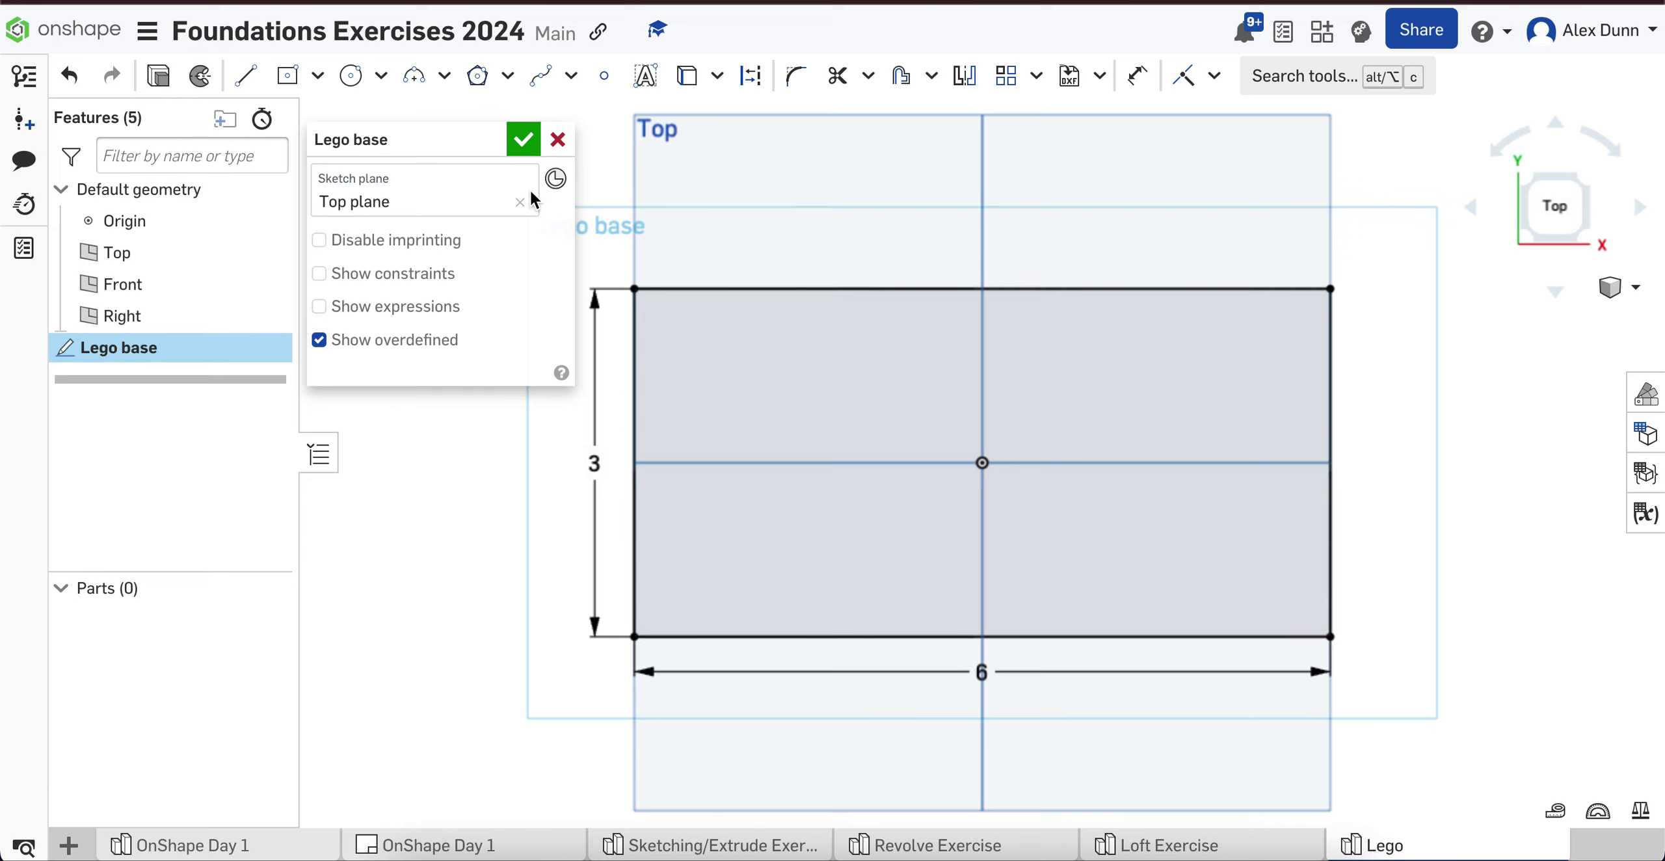
click(523, 141)
Step: Extrude the rectangle 2.5 in as a new solid and name the feature Lego base
click(1634, 287)
click(1545, 318)
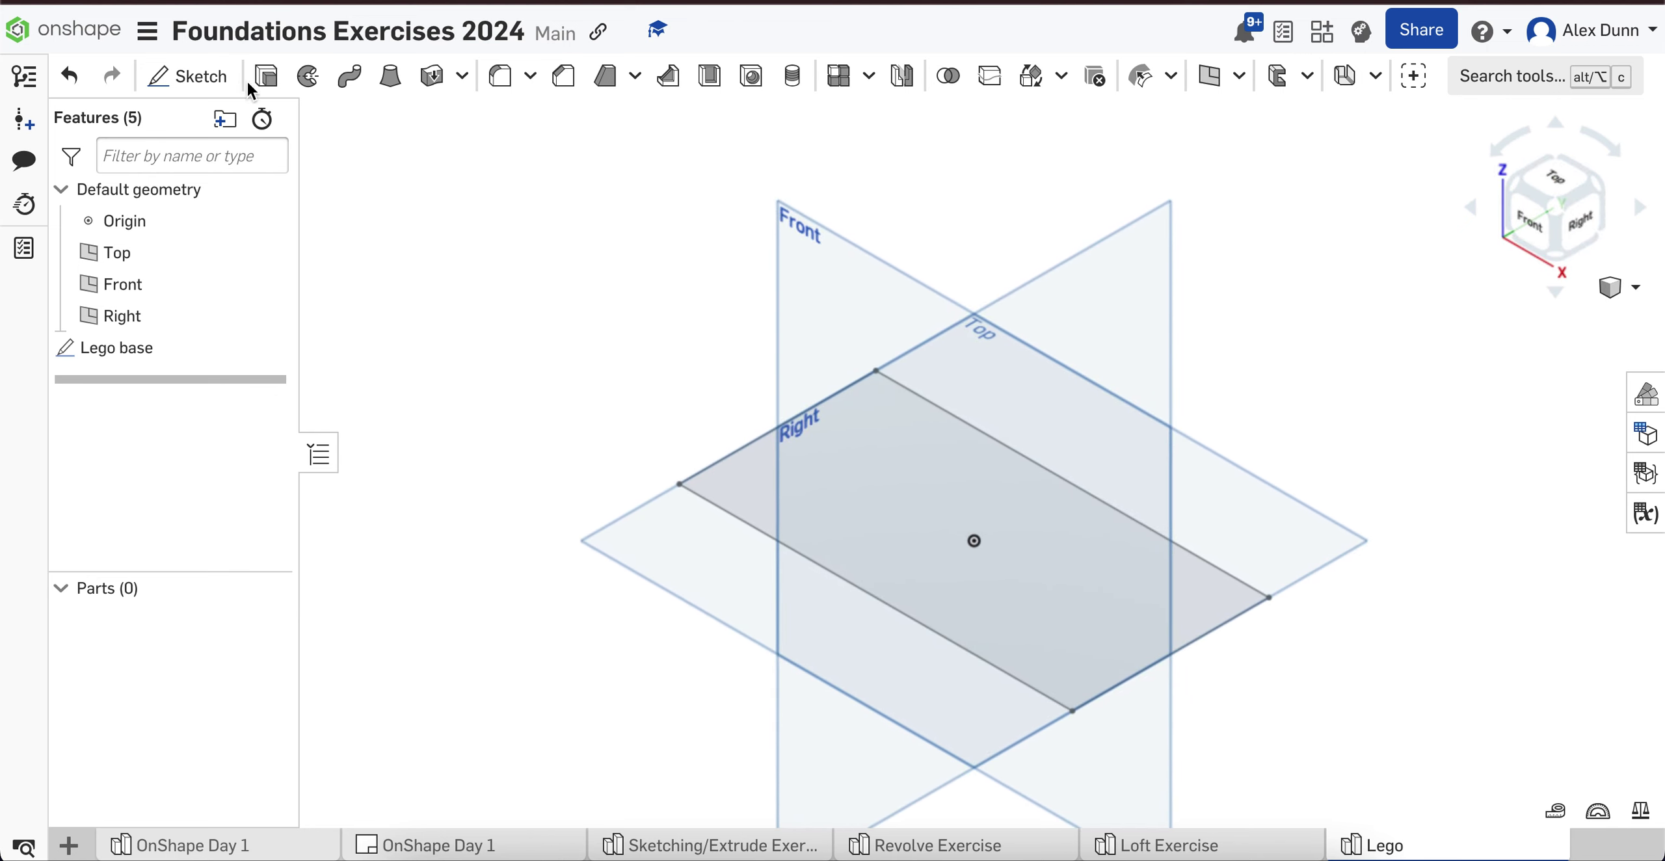
click(266, 84)
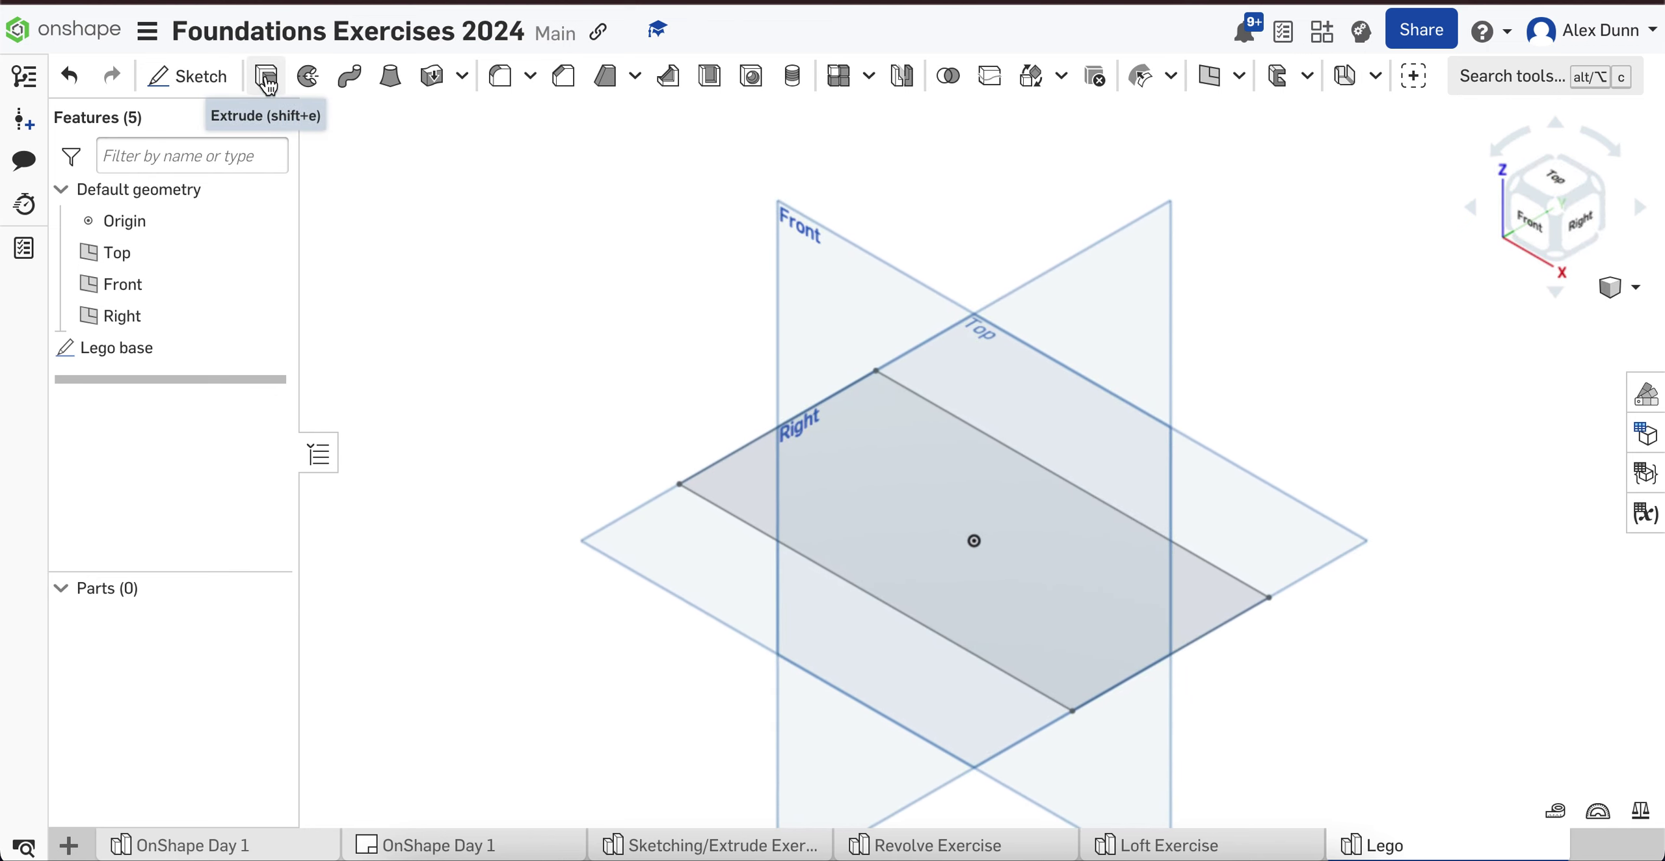
click(872, 498)
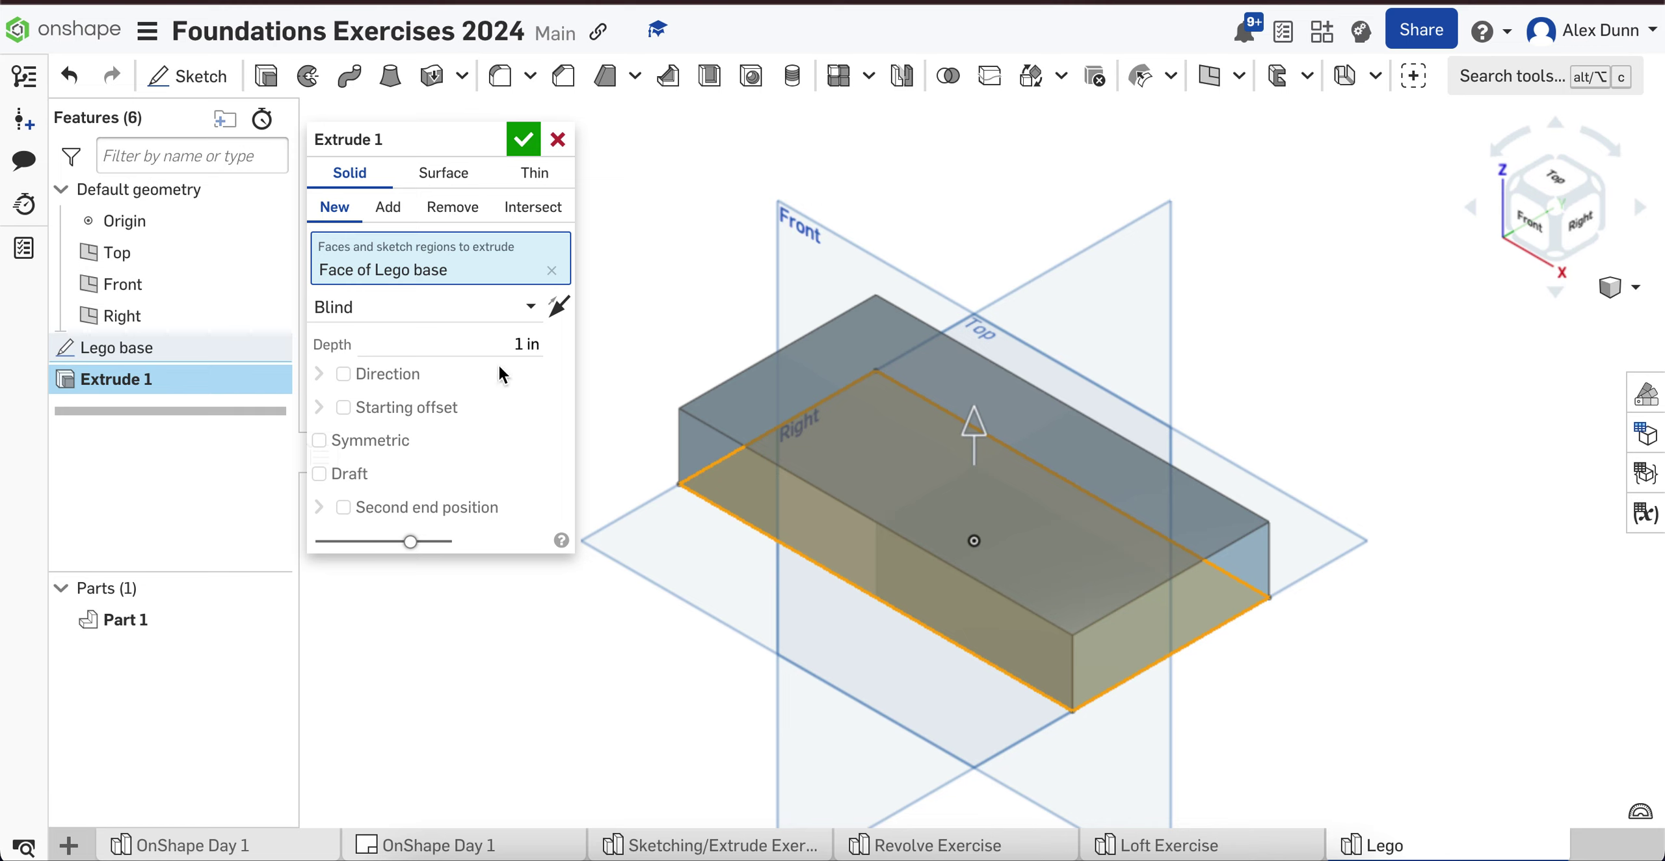
click(517, 344)
text(2.5)
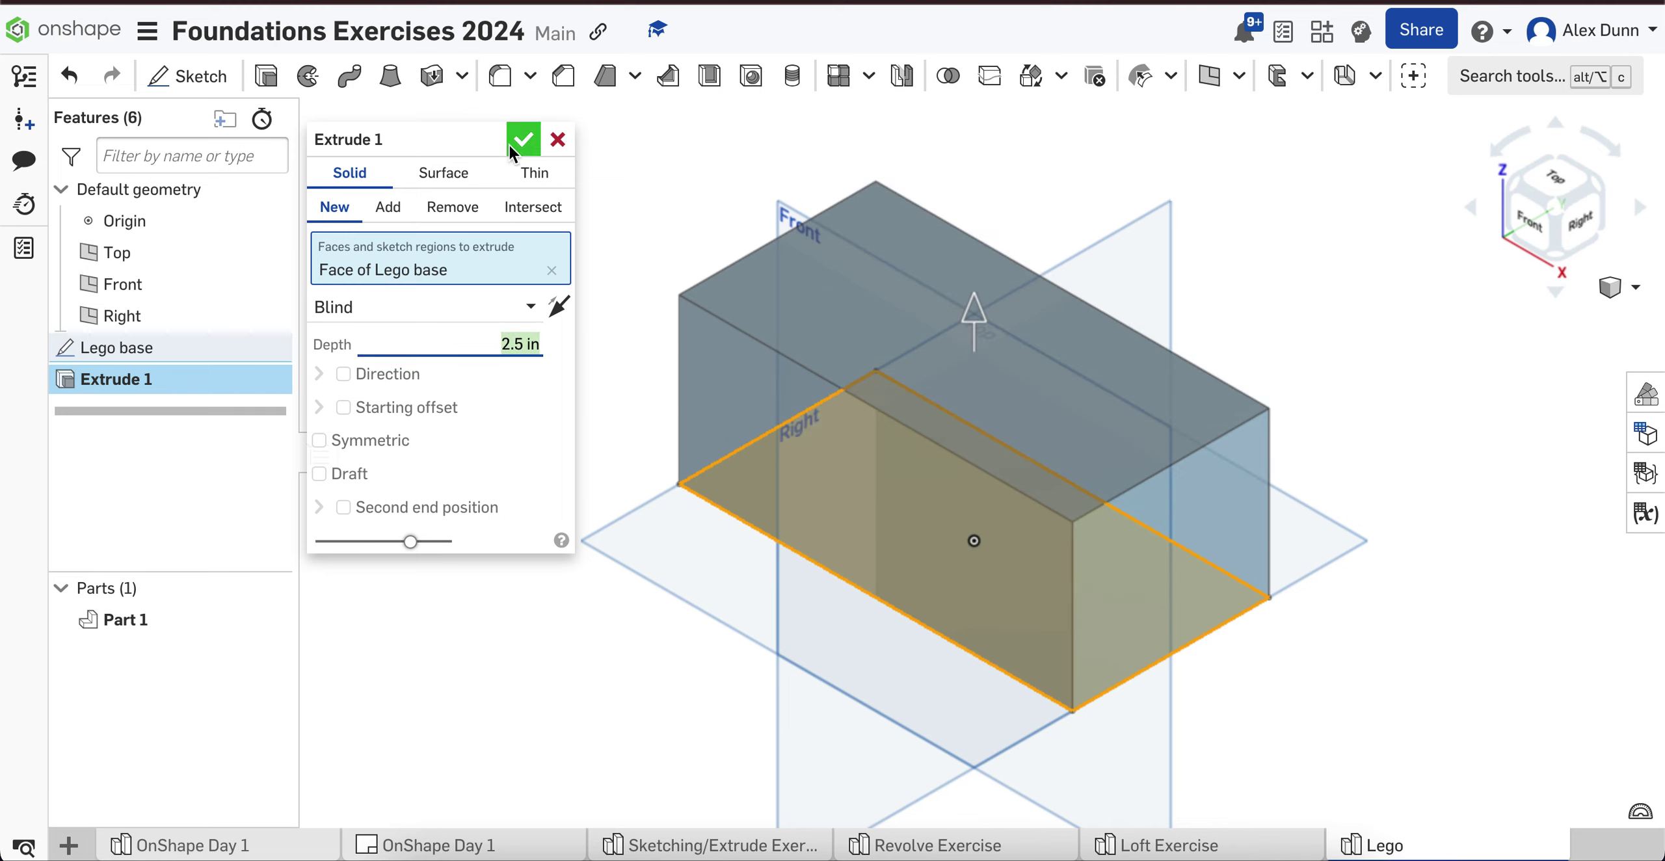
click(494, 142)
text(Lego)
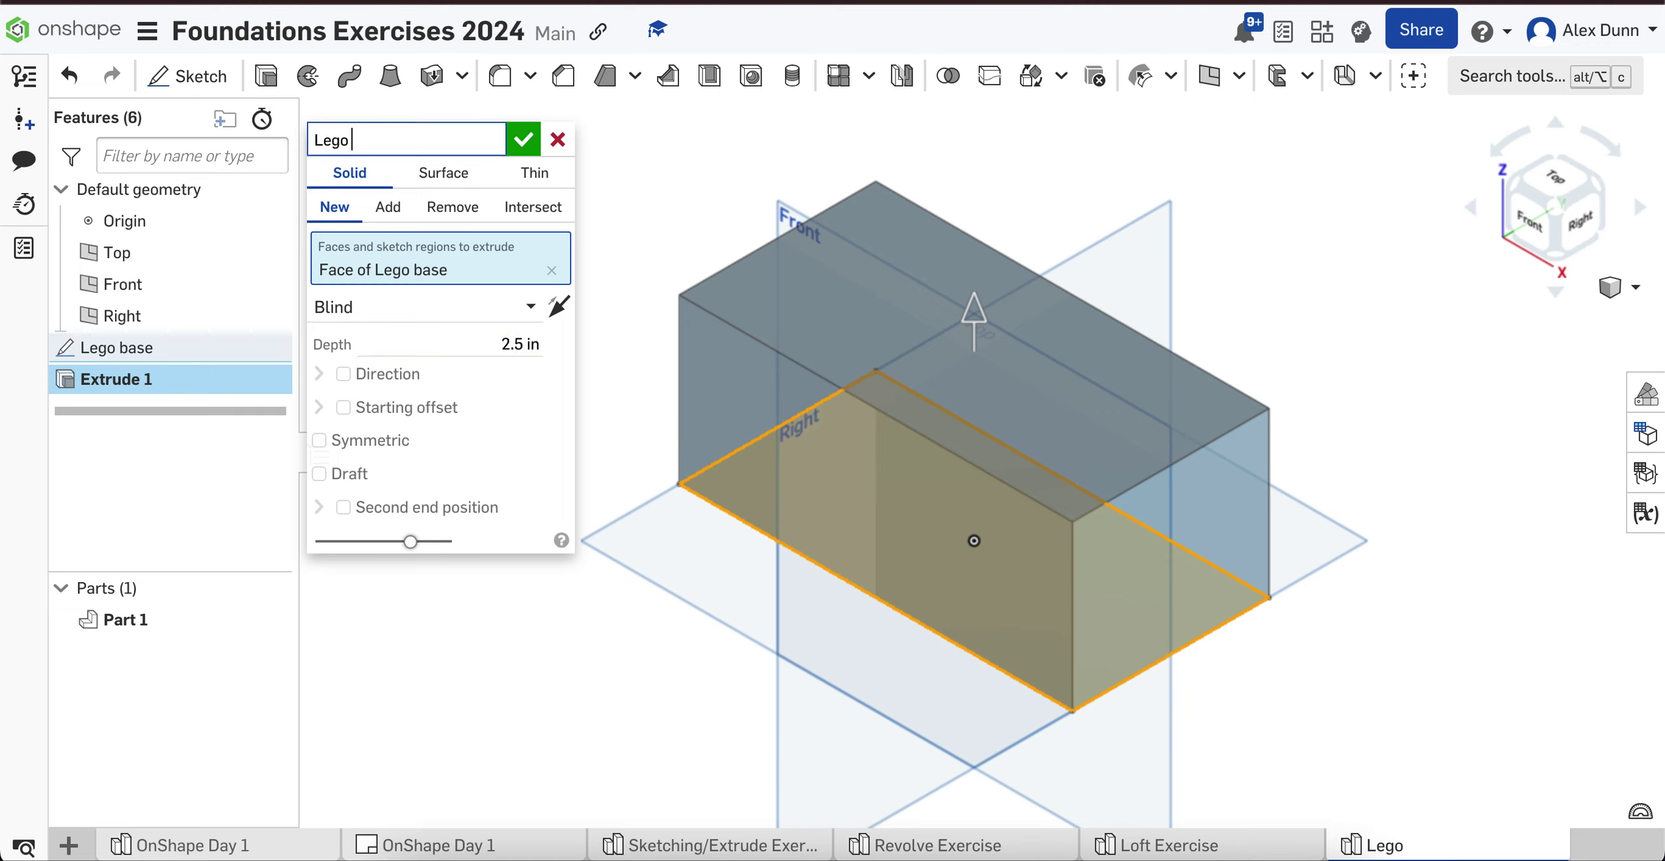
text( base)
click(525, 139)
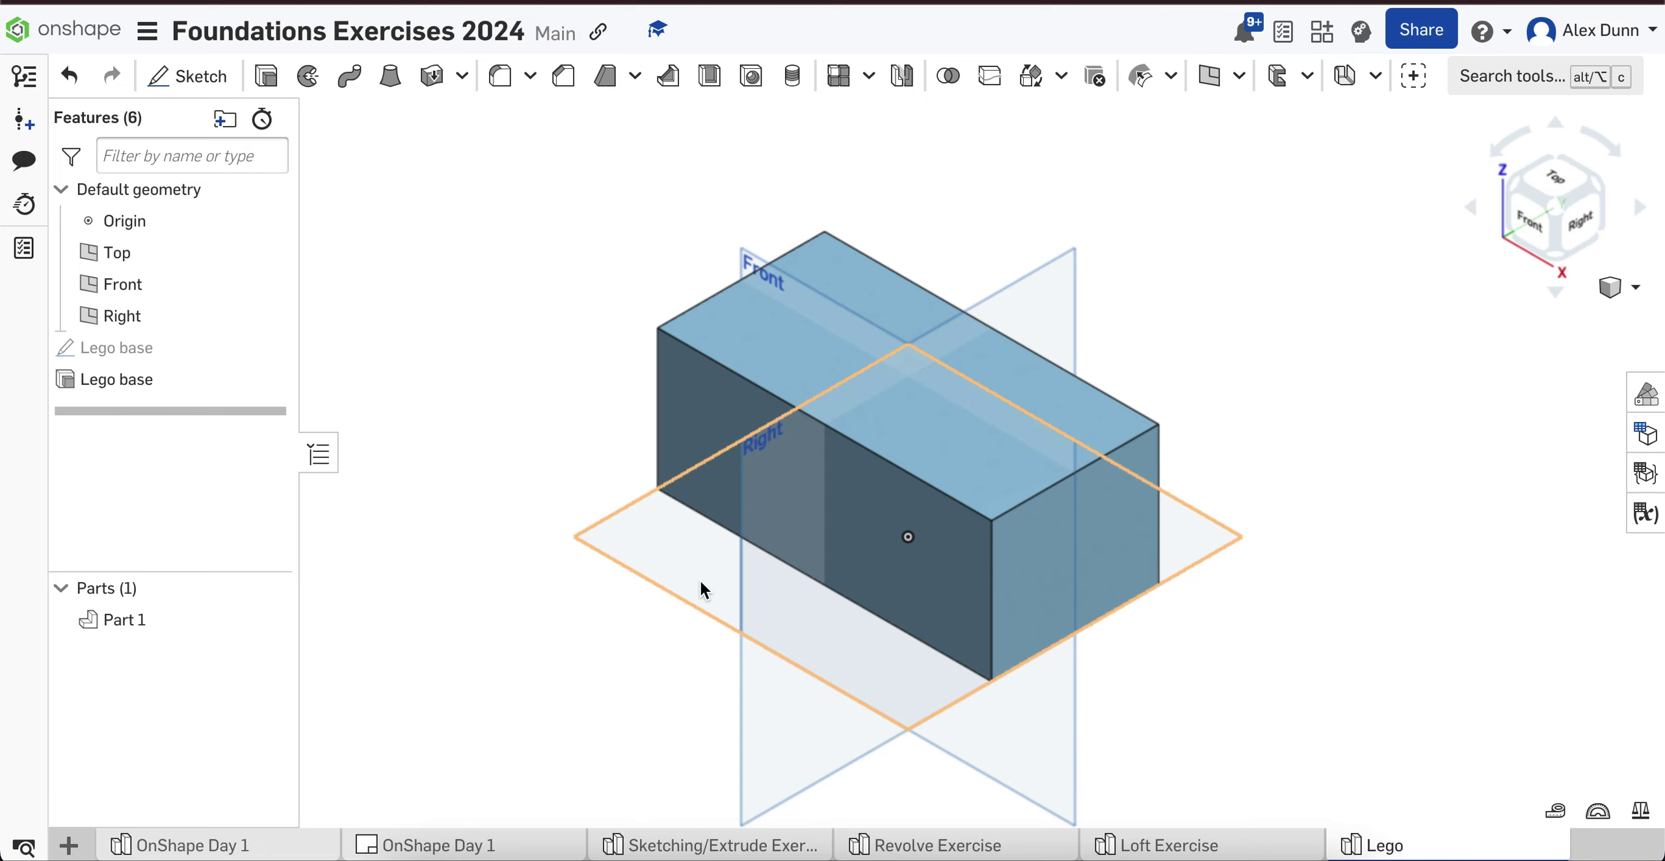
Step: Start a sketch on the block's top face and name it Pegs
click(1552, 187)
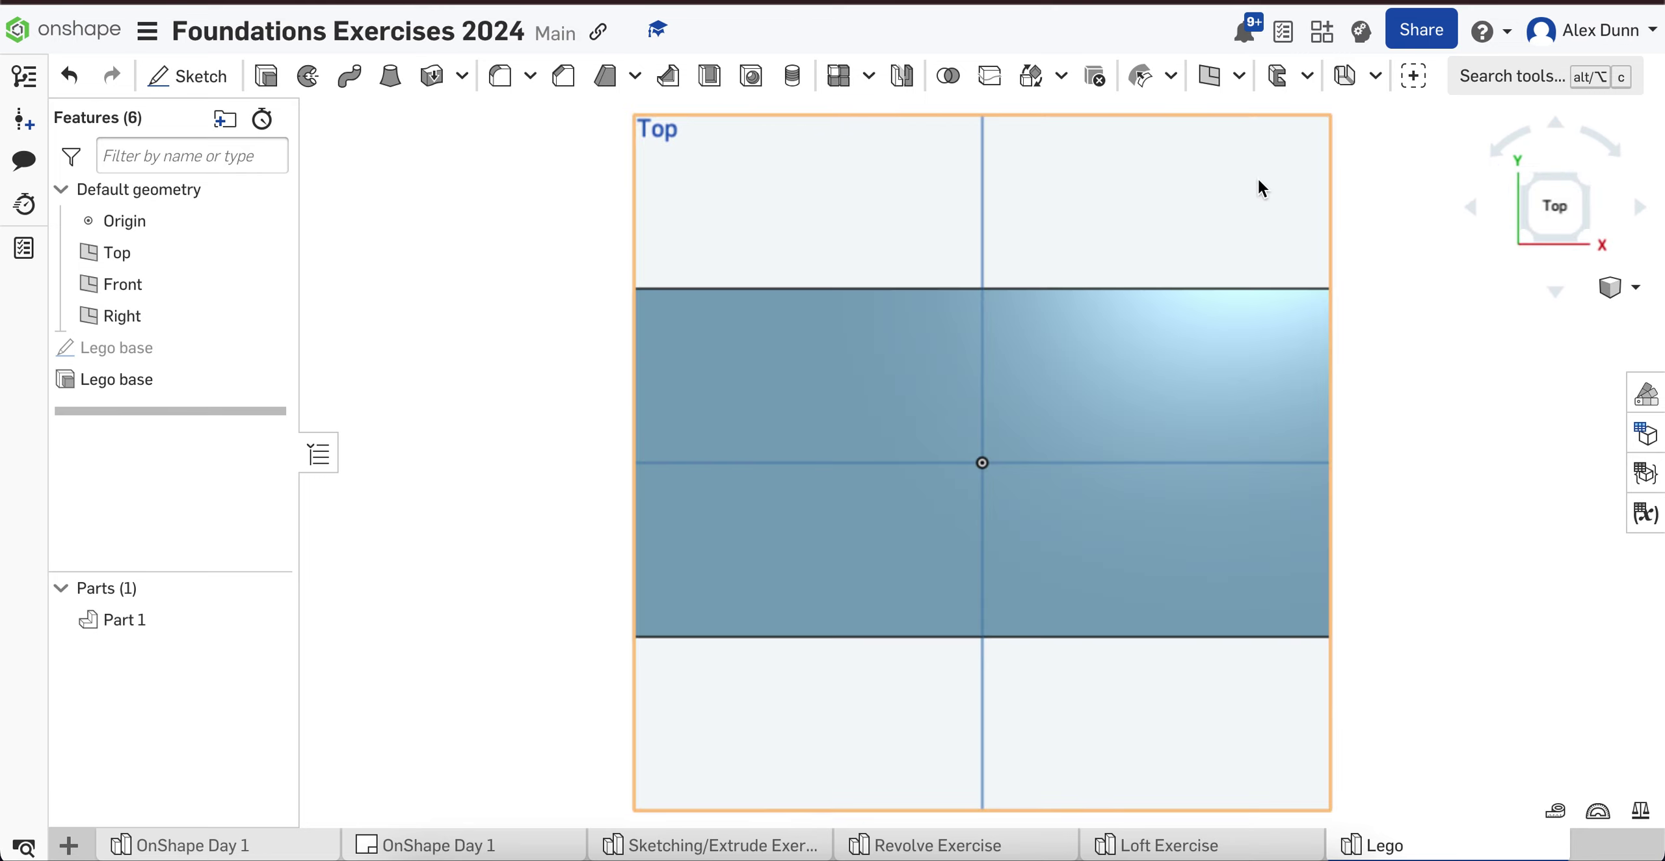
click(1590, 287)
click(1562, 323)
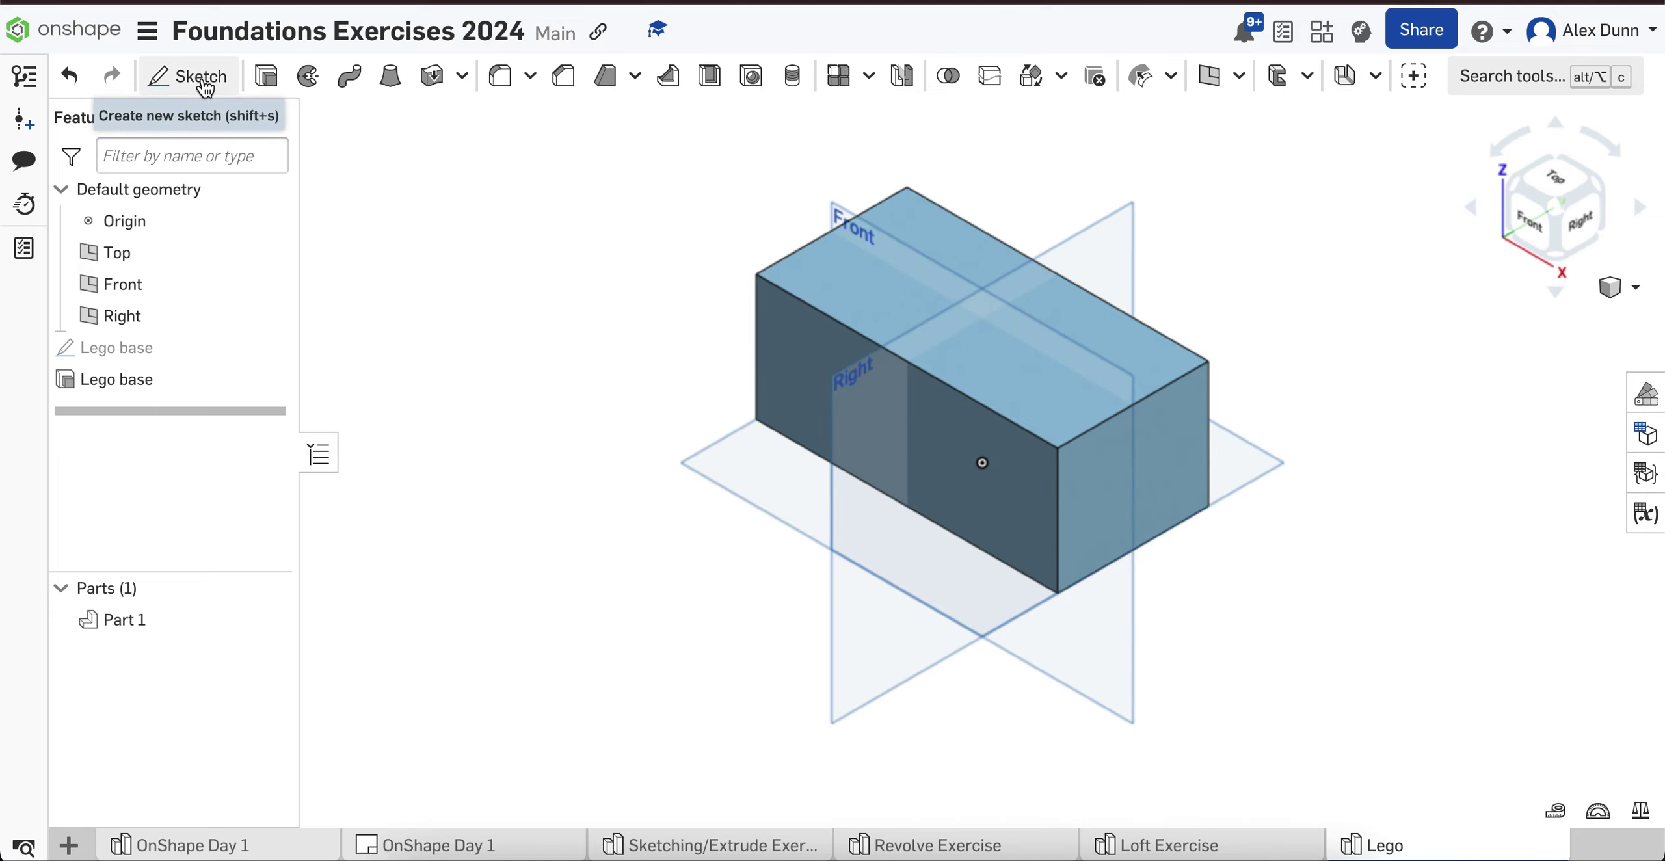
click(202, 78)
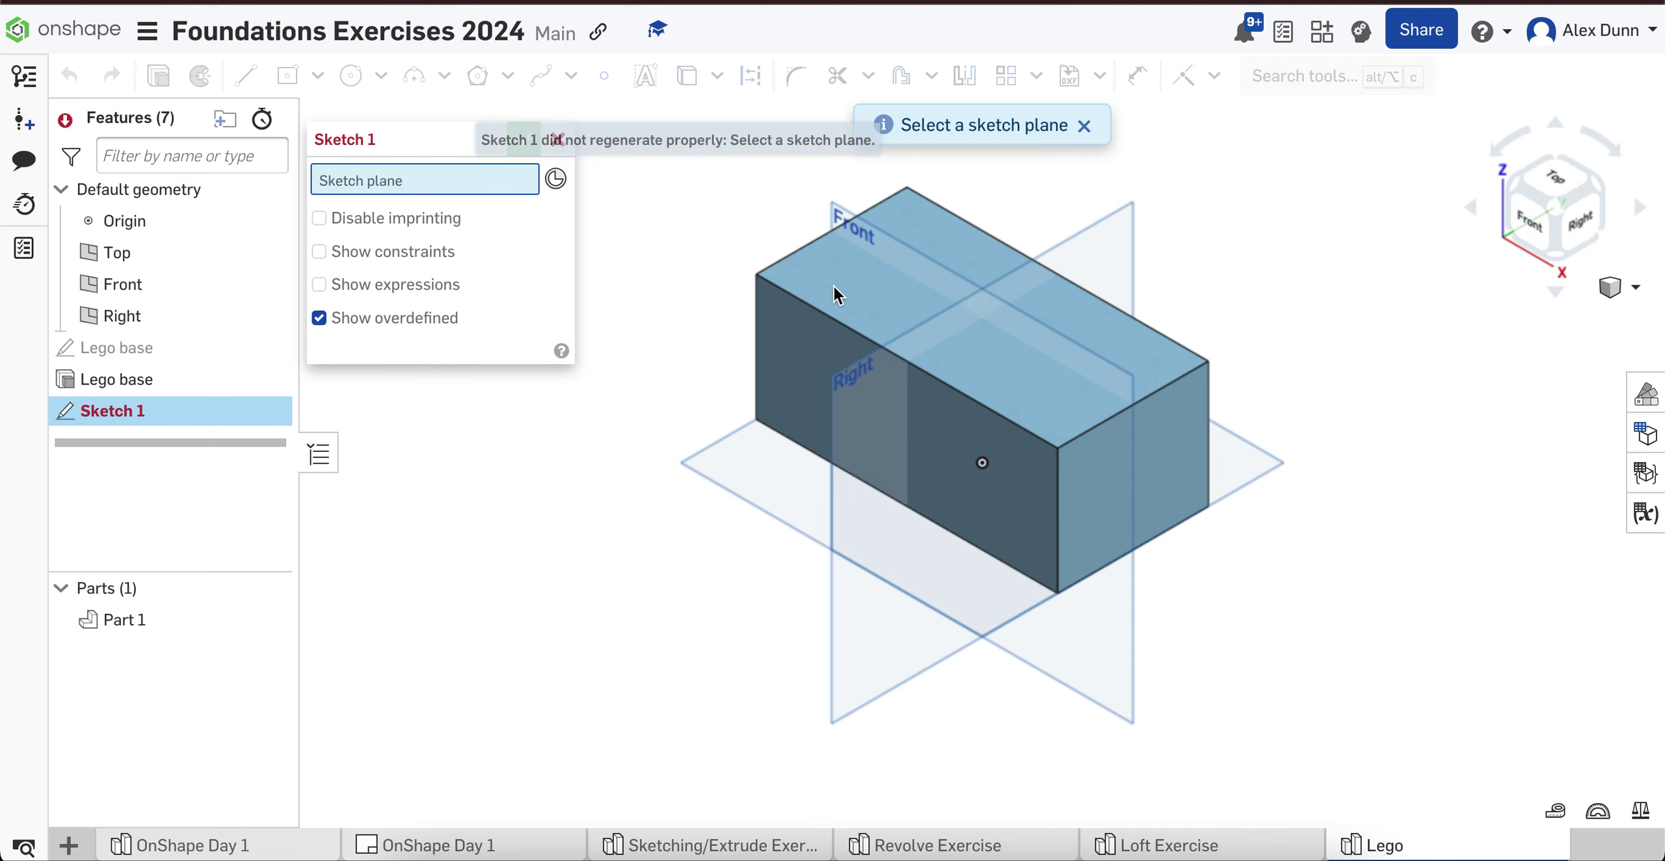
click(929, 290)
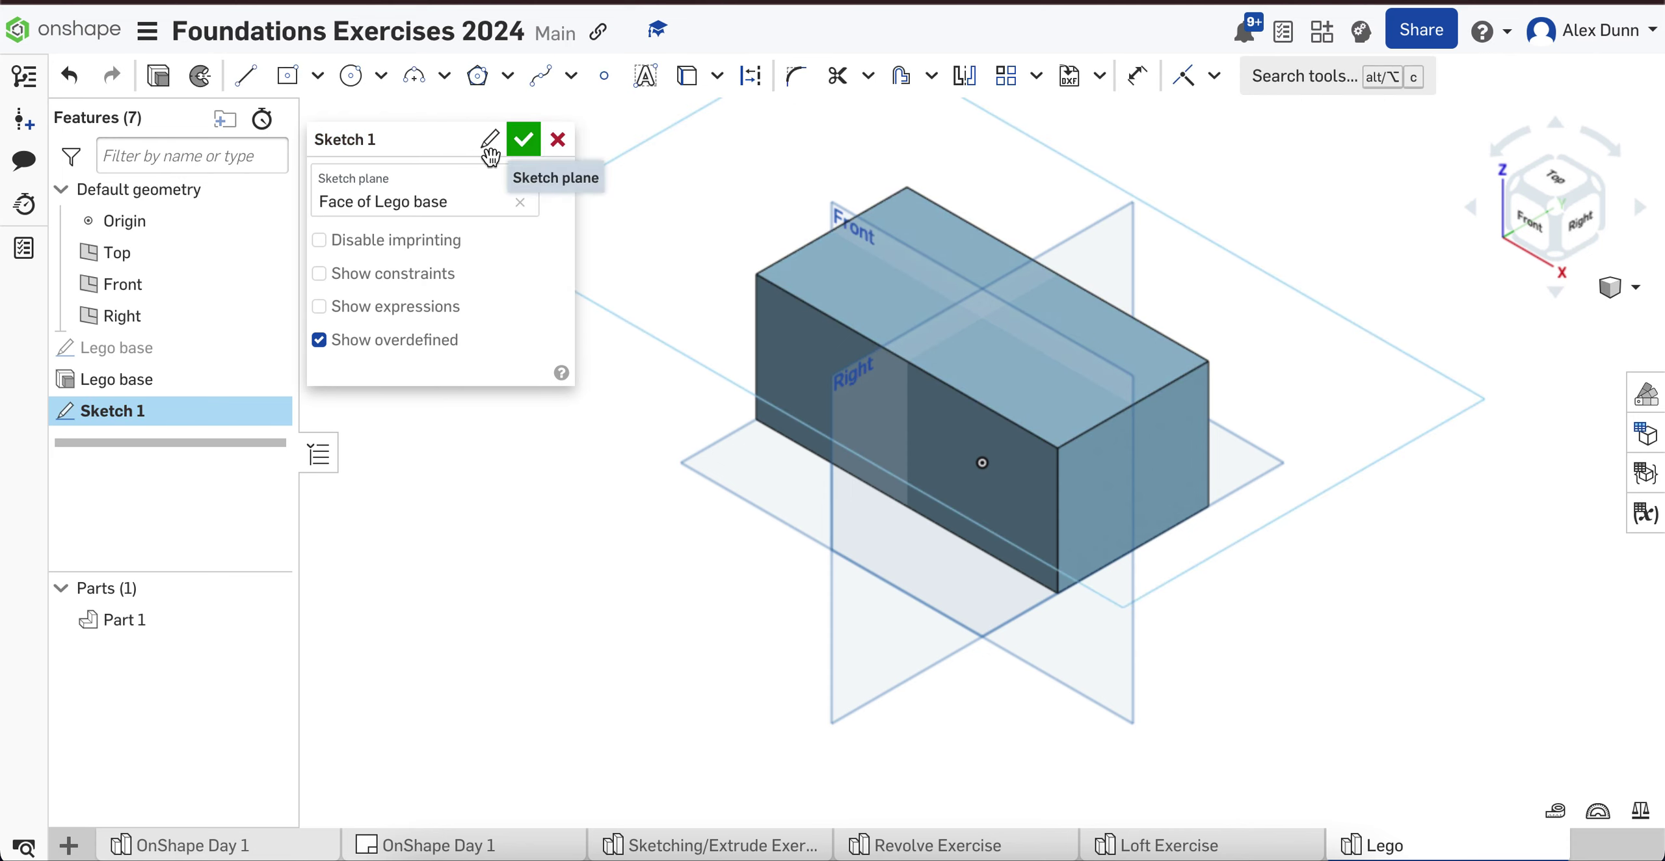
click(482, 139)
text(Pegs)
key(Return)
click(1560, 181)
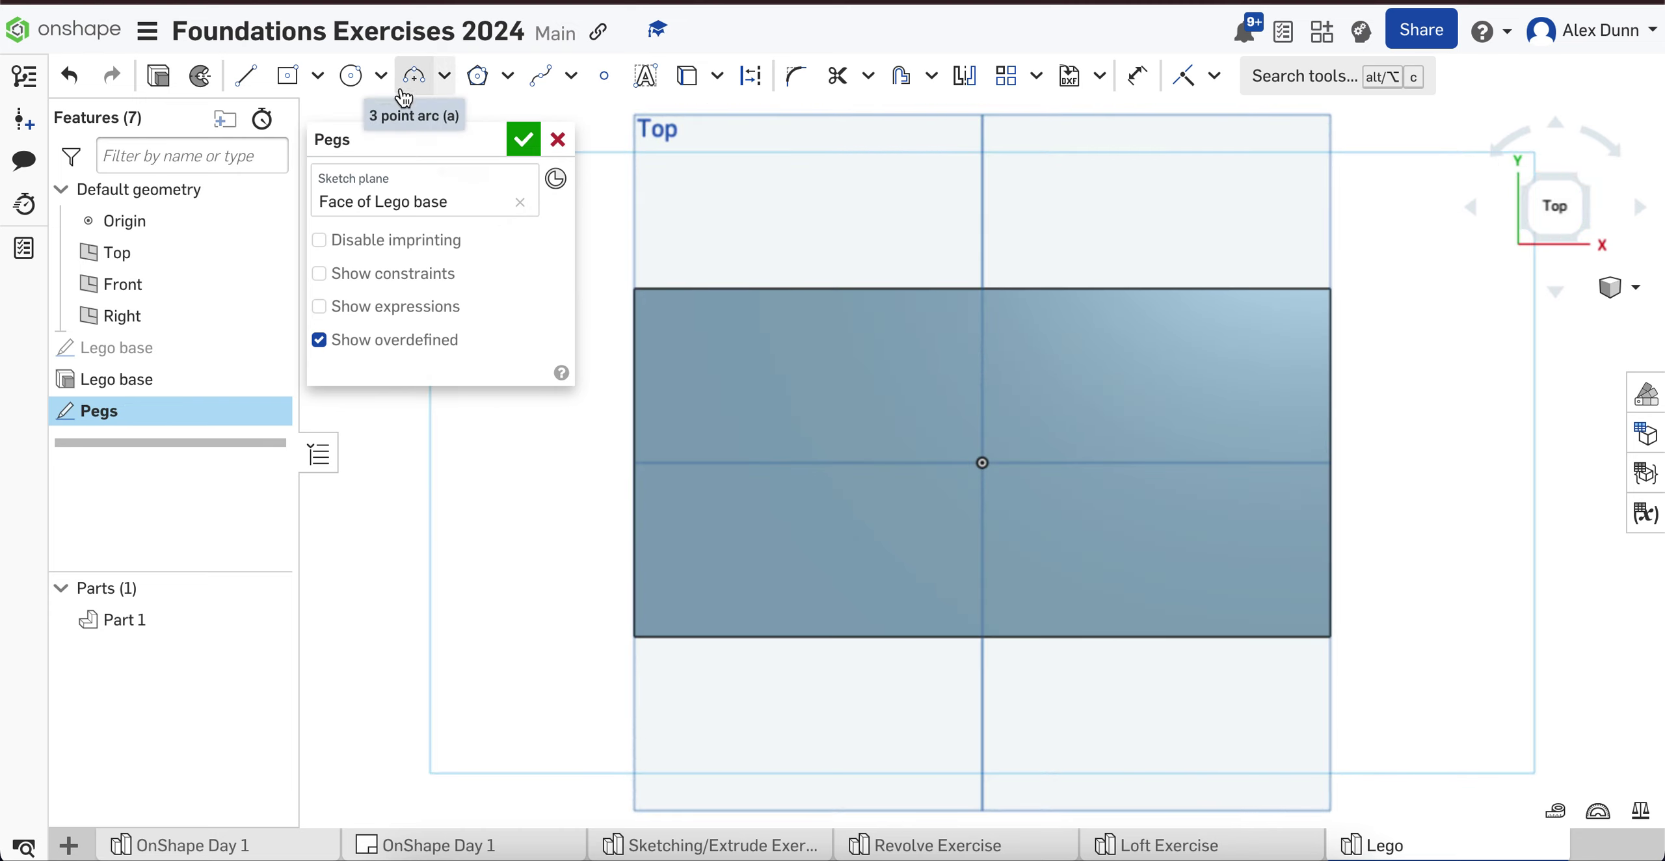
Step: Draw a 1 in diameter circle near the upper-left corner of the block's top face
click(351, 77)
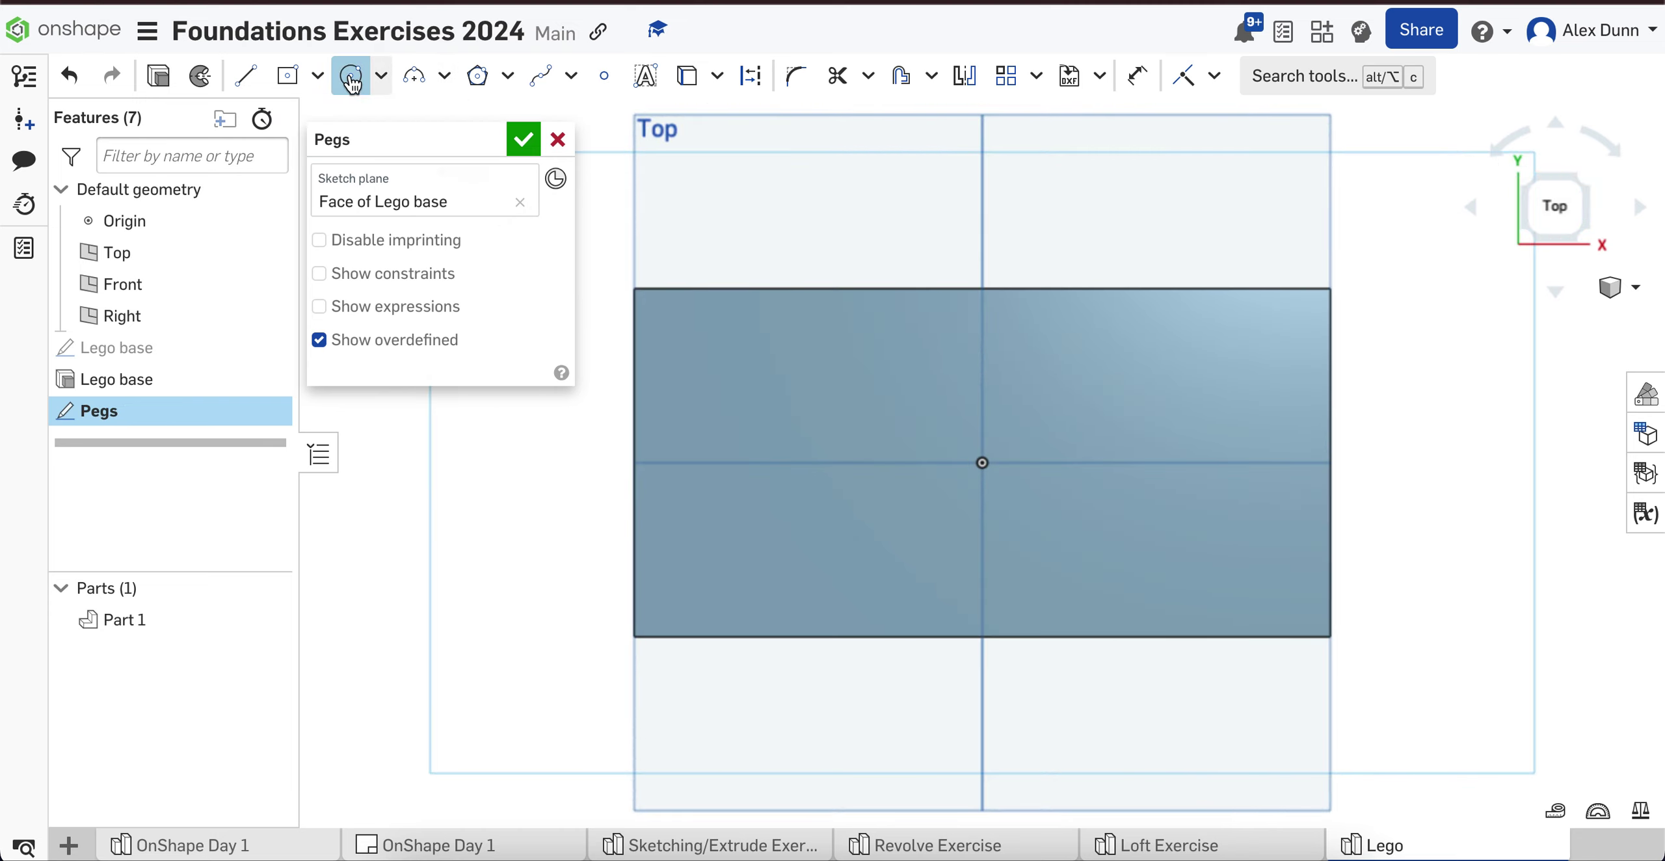
click(719, 372)
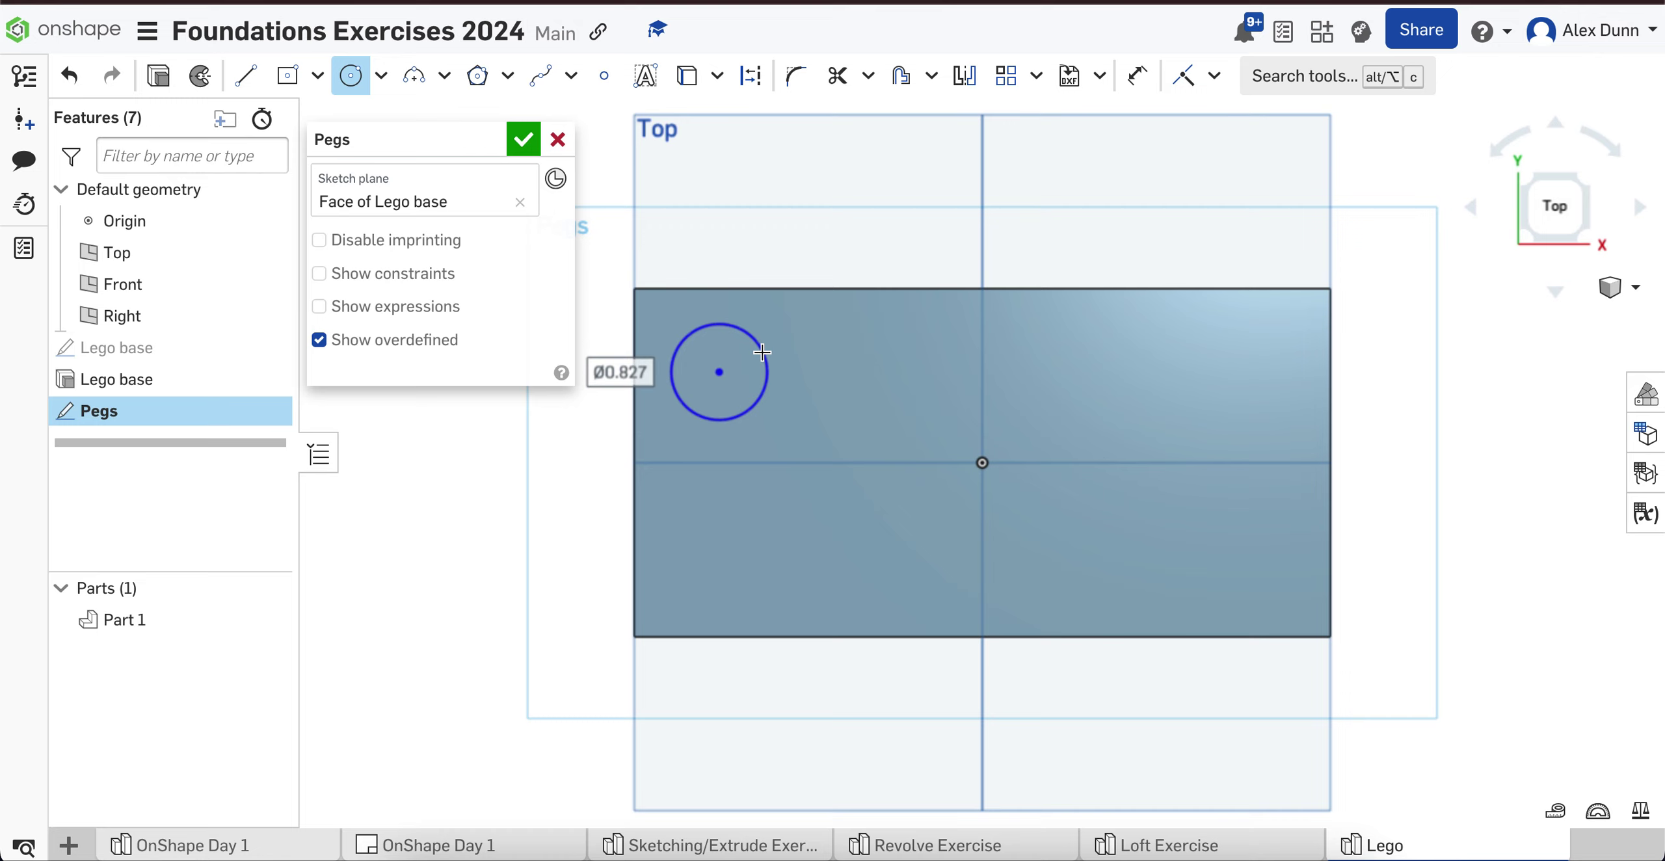
text(1)
key(Return)
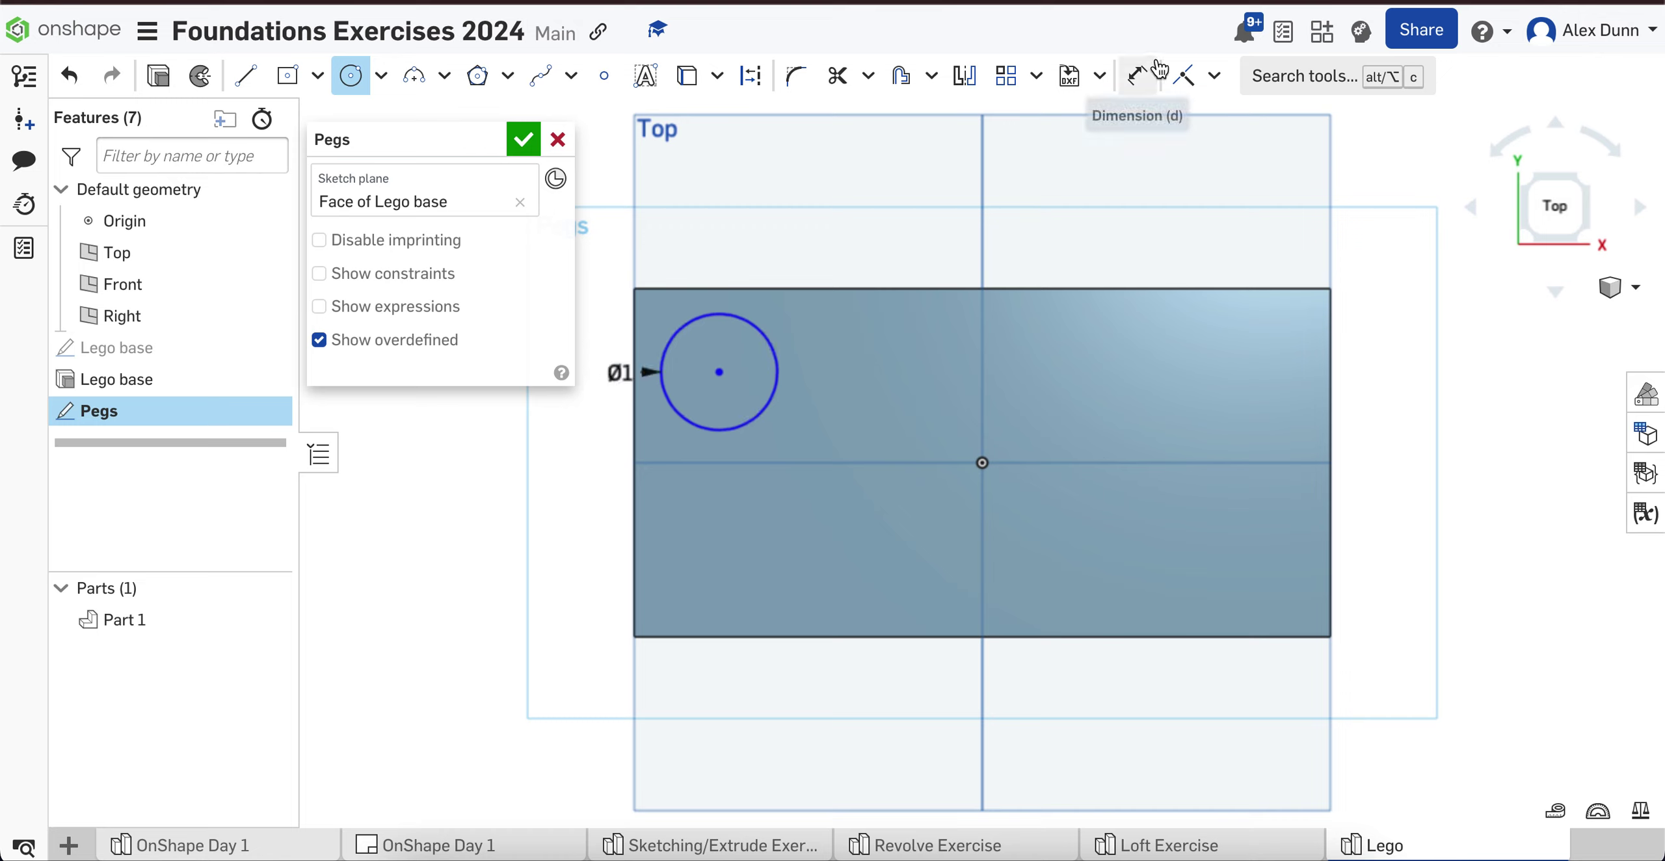
Step: Dimension the circle's center 1 in from the left short edge of the top face
click(1137, 76)
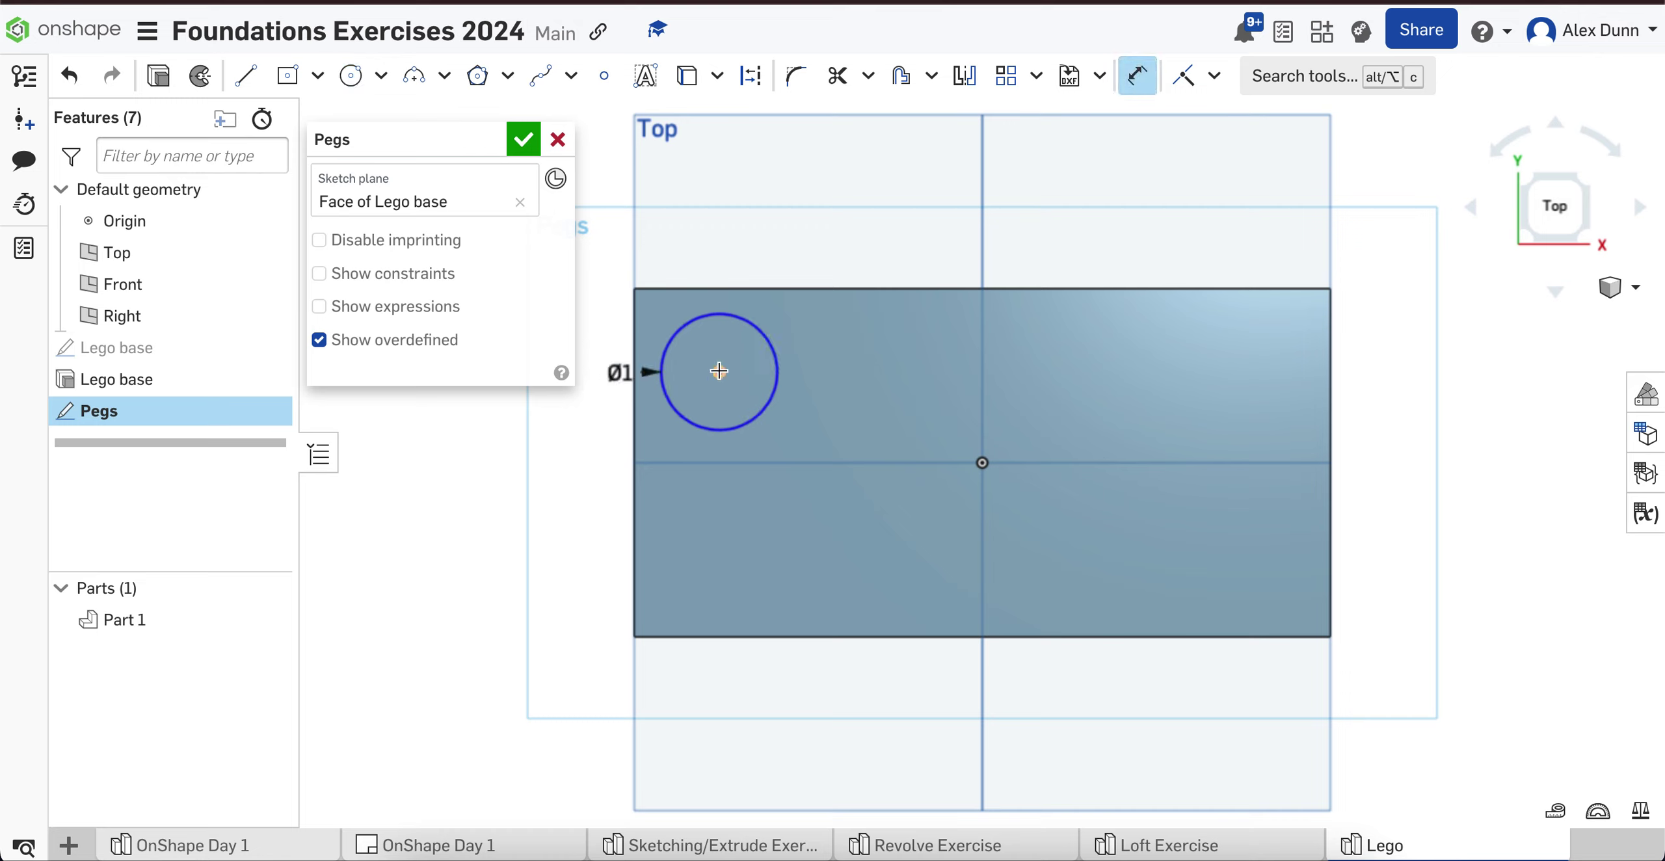
click(629, 403)
click(719, 372)
click(556, 435)
text(1)
key(Return)
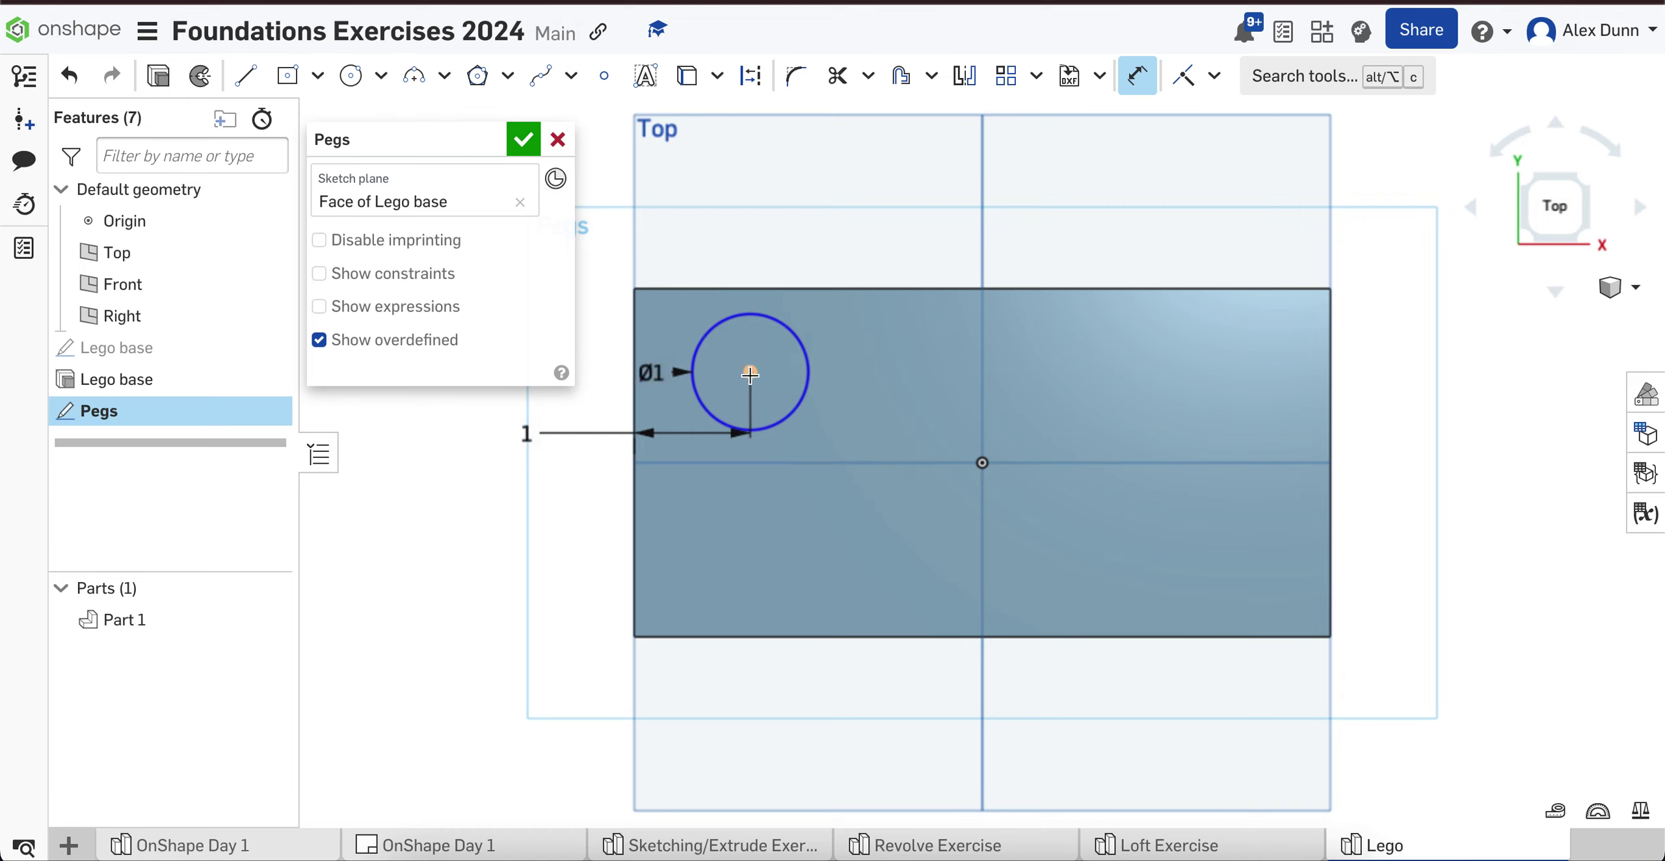
Step: Dimension the circle's center from the upper long edge of the face and set the distance to 0.75 in
click(782, 288)
click(880, 214)
text(1)
key(Return)
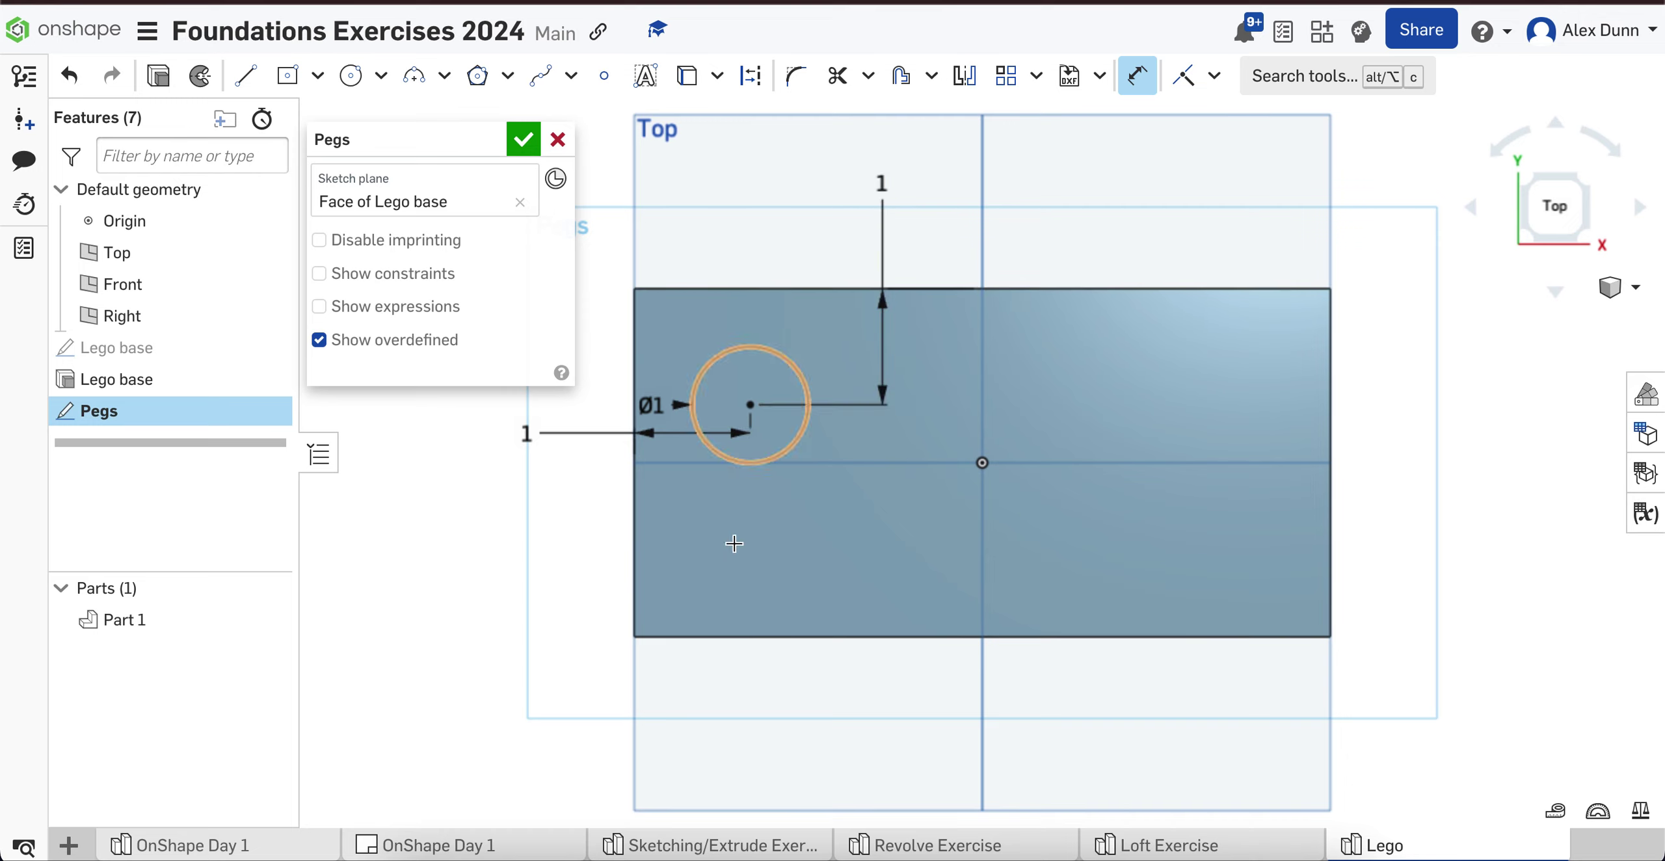
double_click(885, 194)
text(.75)
key(Return)
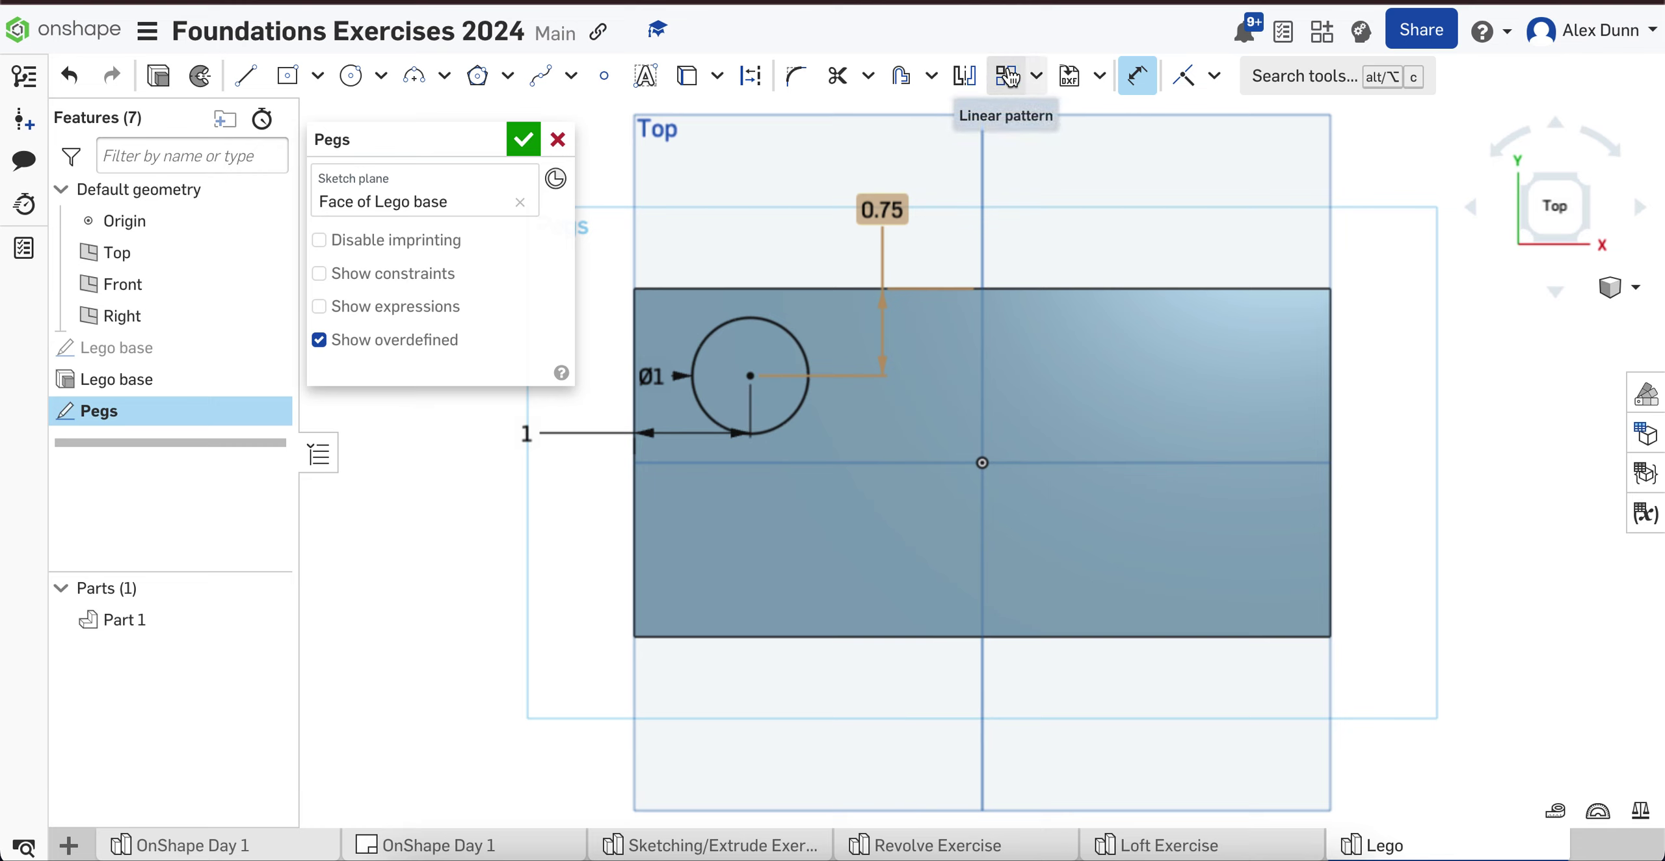
Step: Linear-pattern the 1 in circle along the block's long edge with three instances spaced 2 in apart
click(1008, 76)
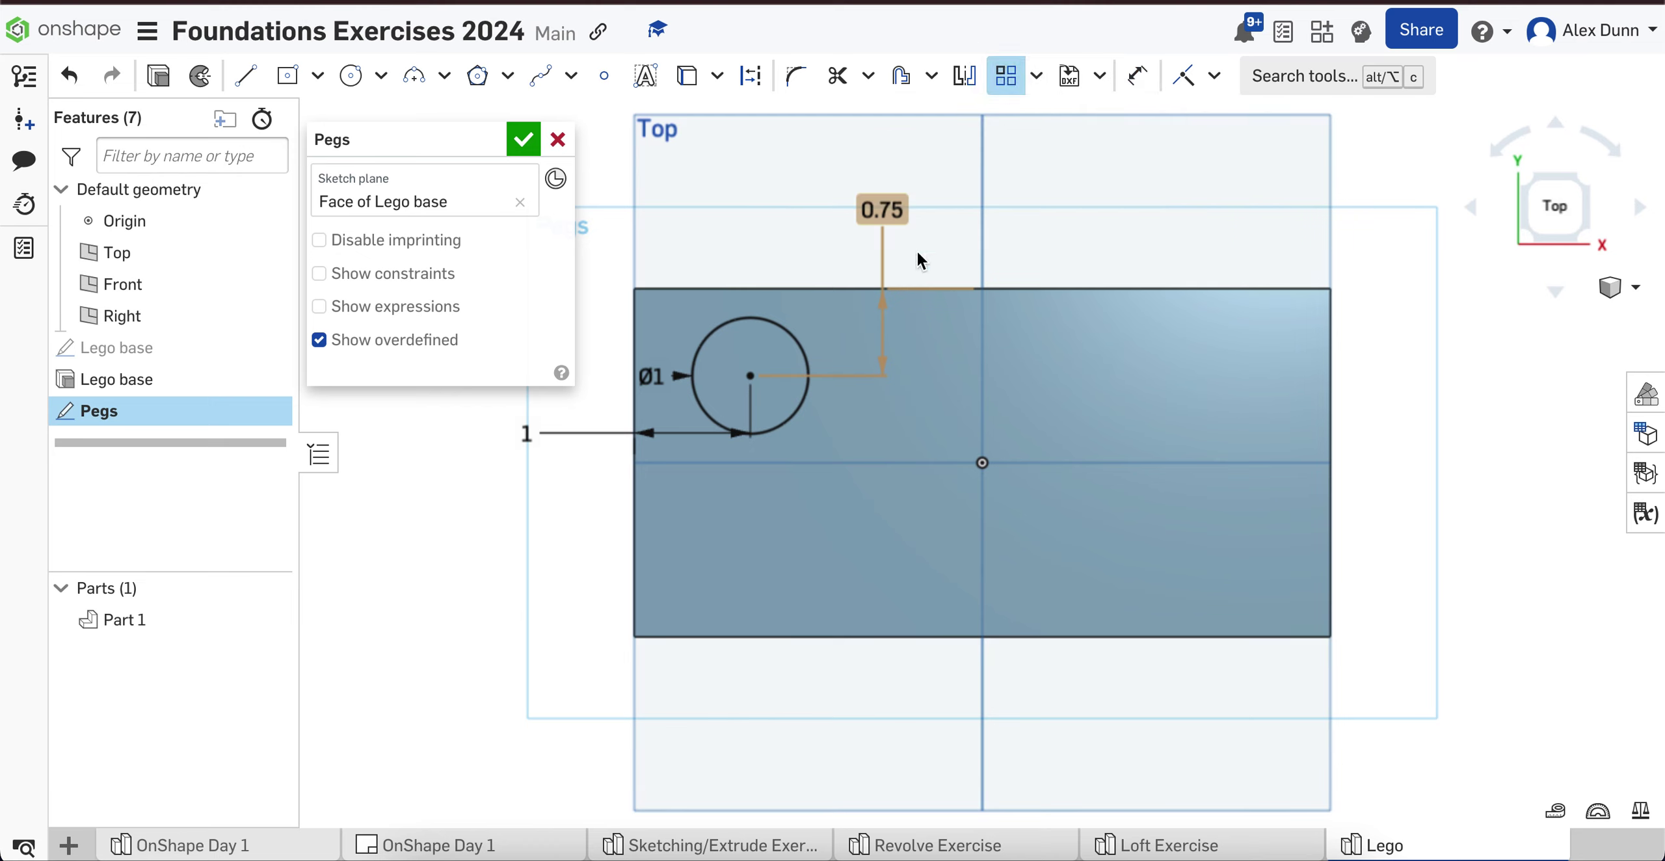
click(805, 349)
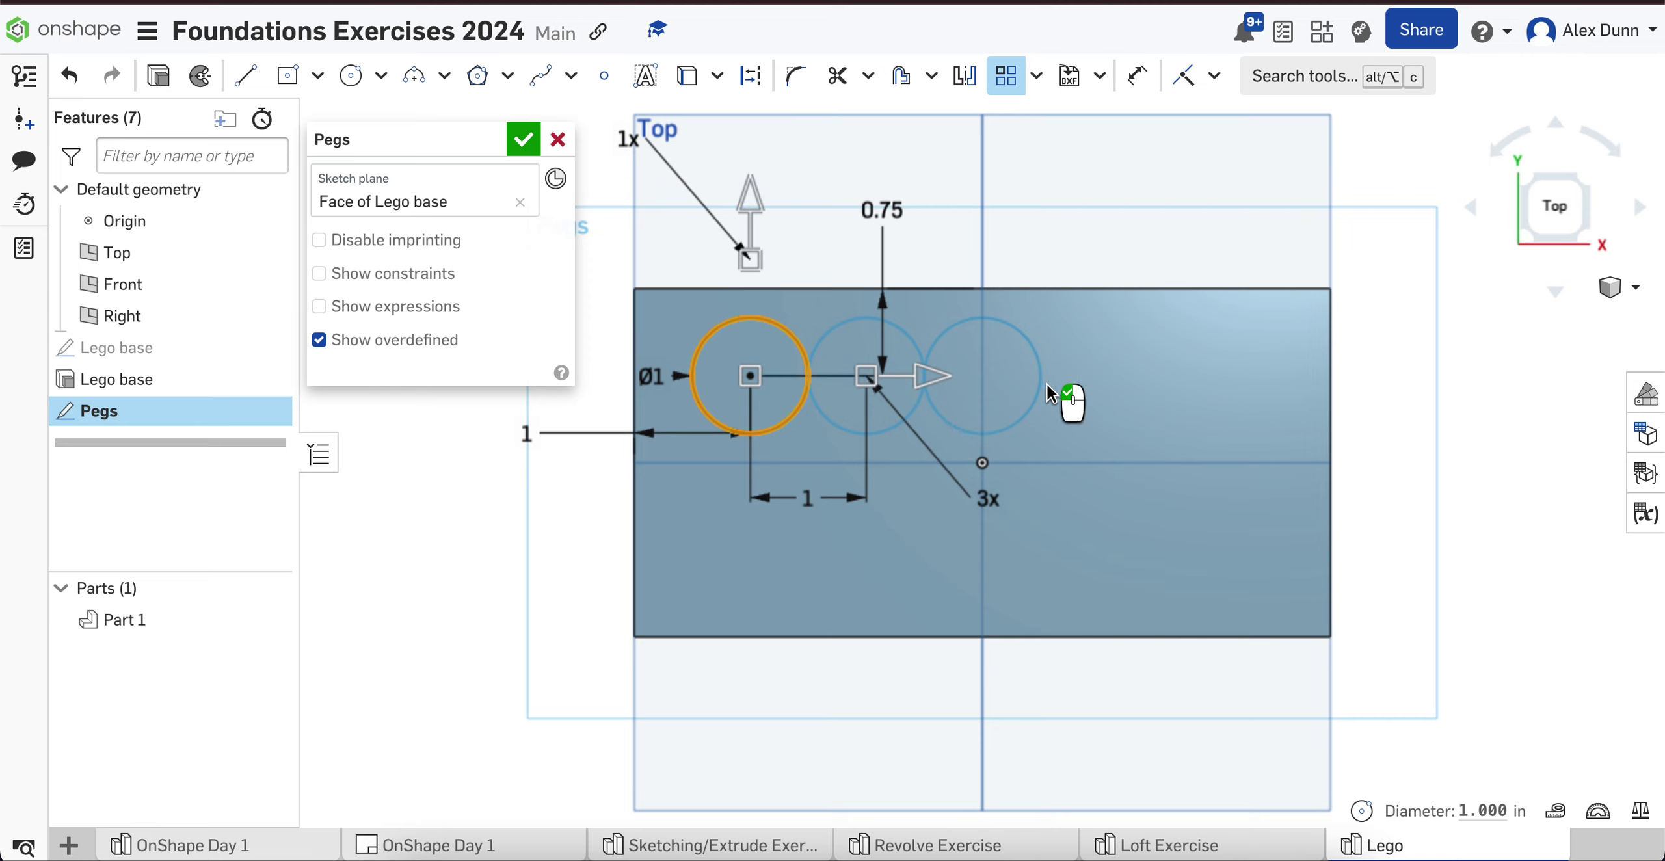
drag(923, 378, 1025, 377)
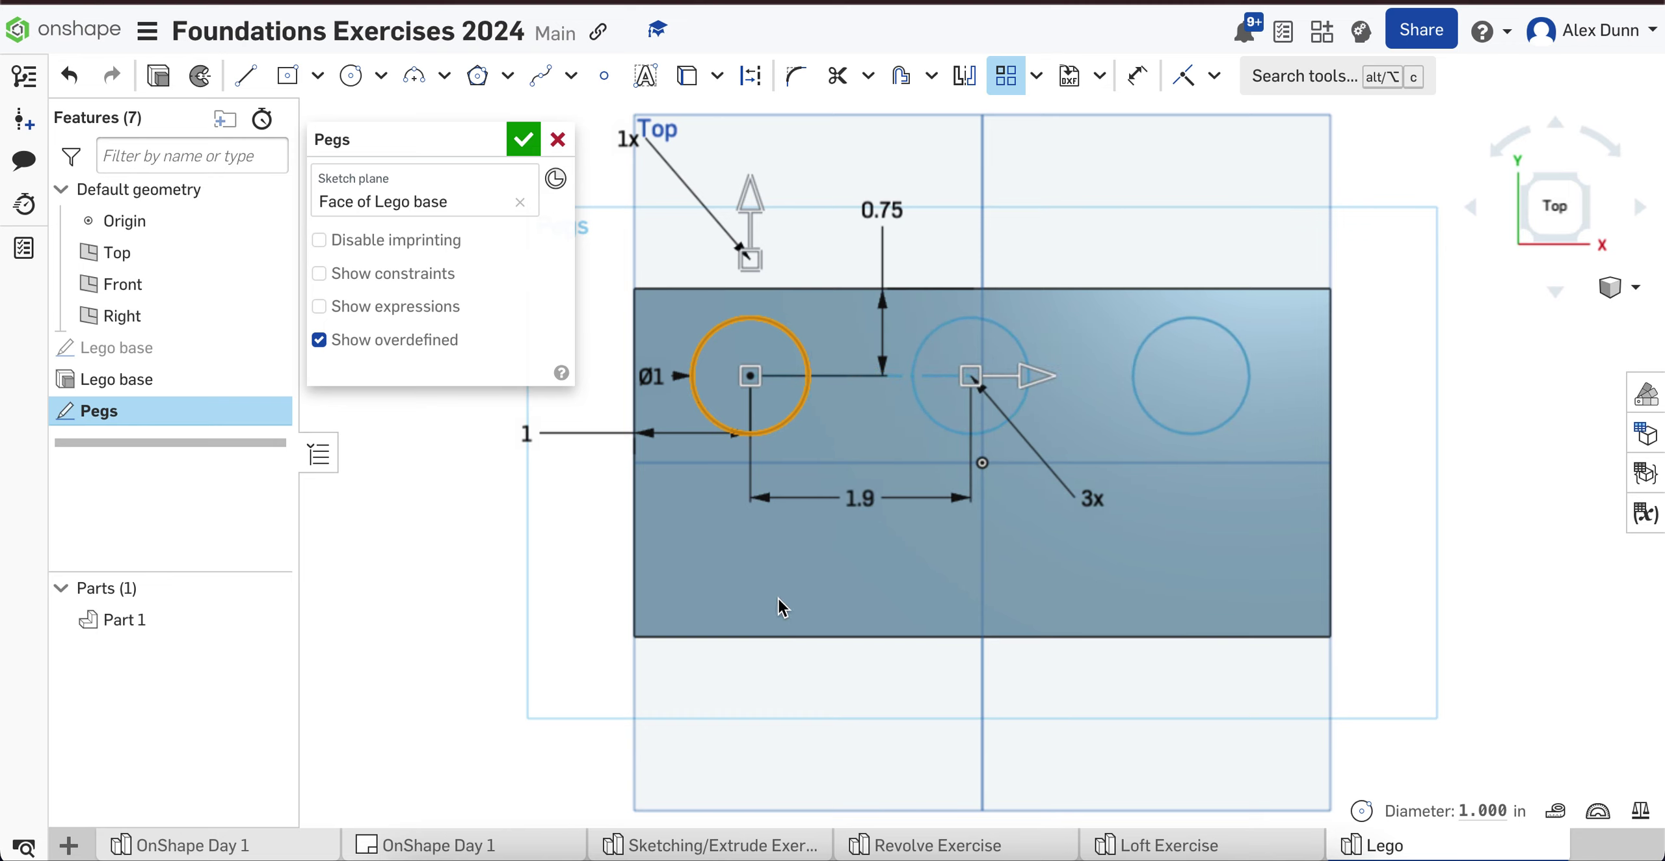
scroll(783, 608, down, 1)
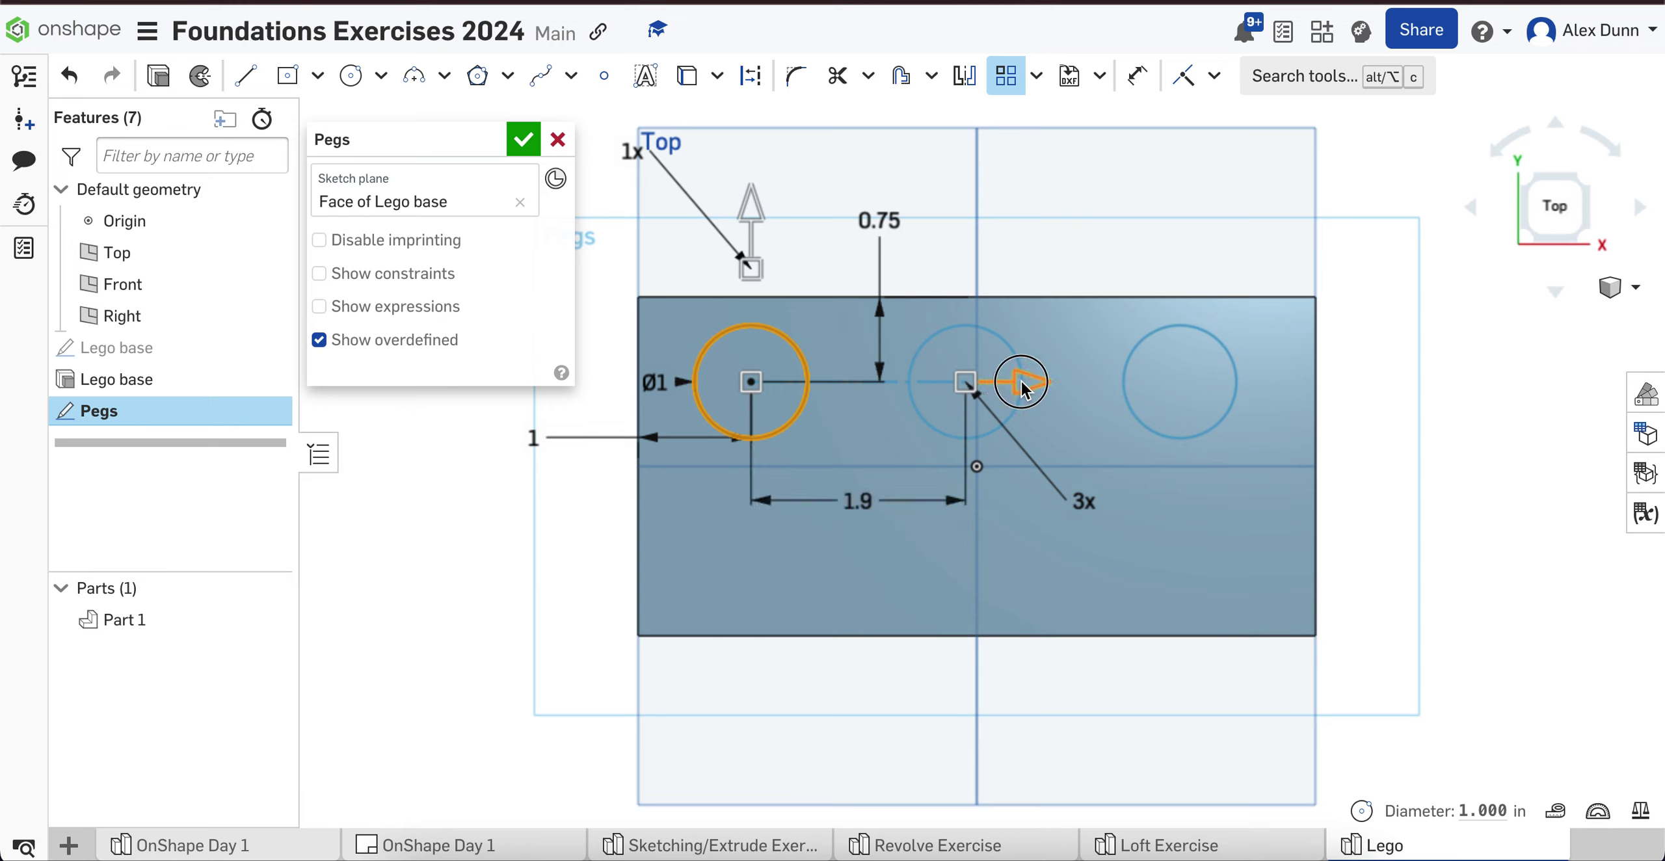
drag(1003, 380, 1024, 389)
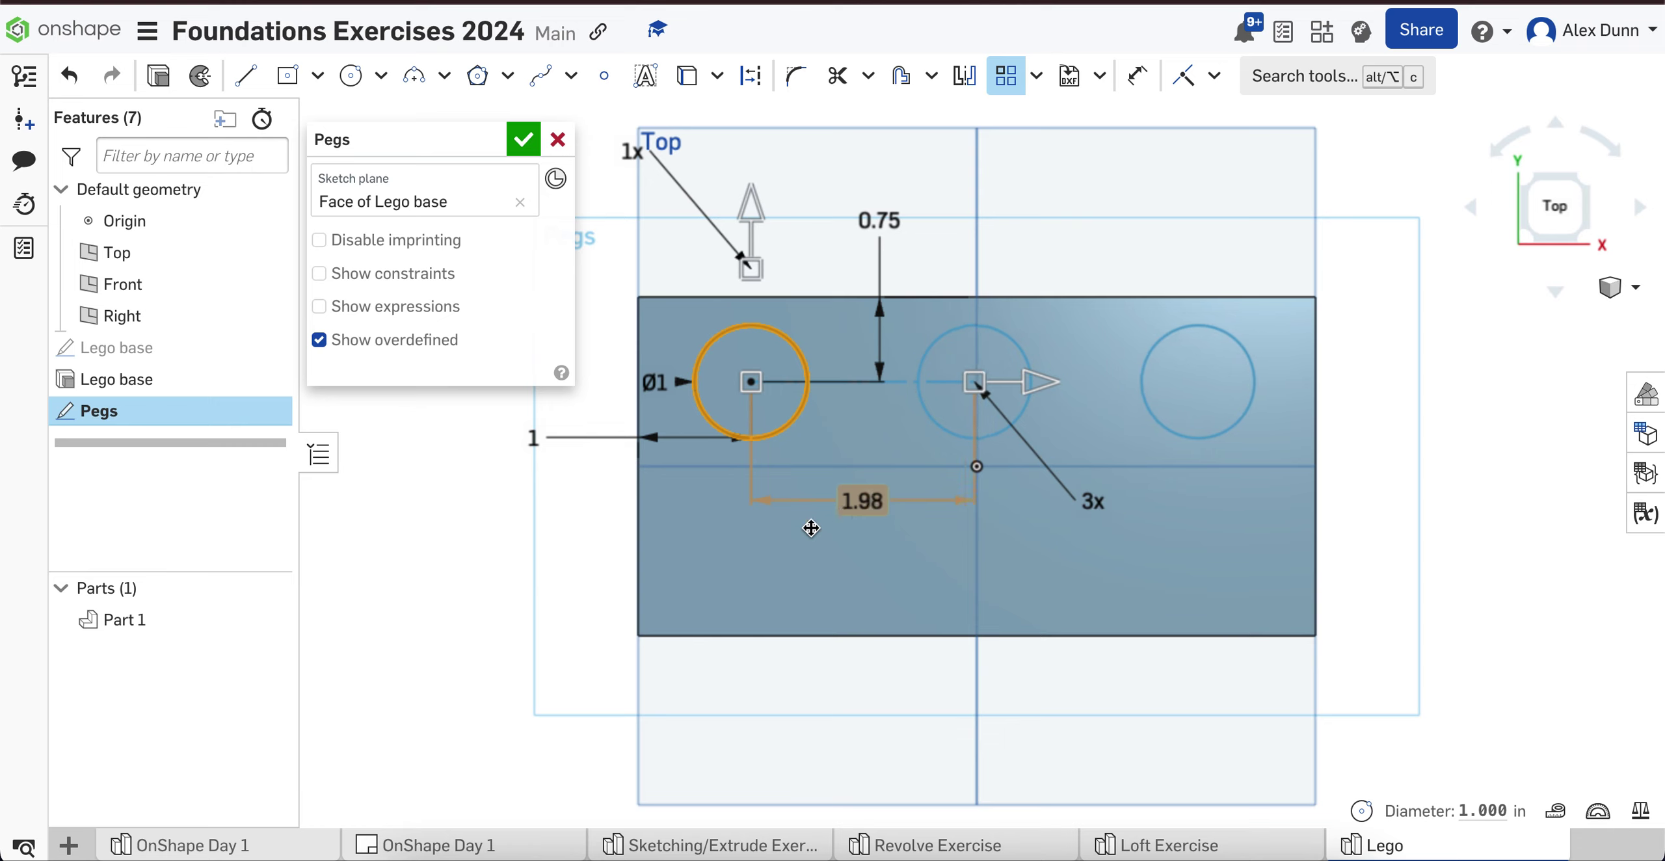
double_click(864, 499)
text(2)
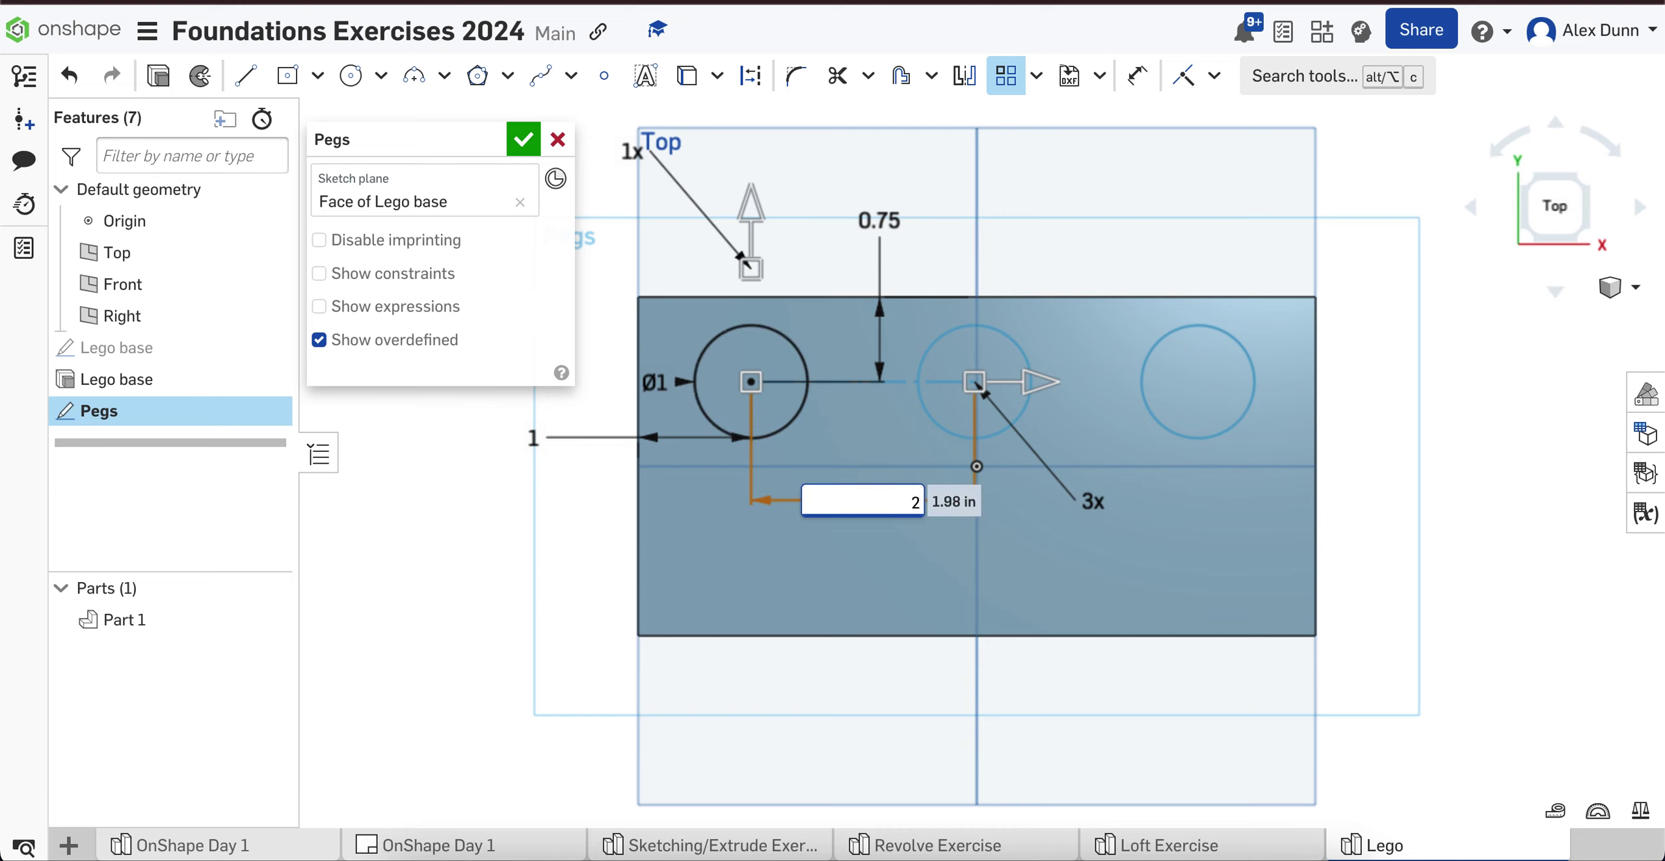
key(Return)
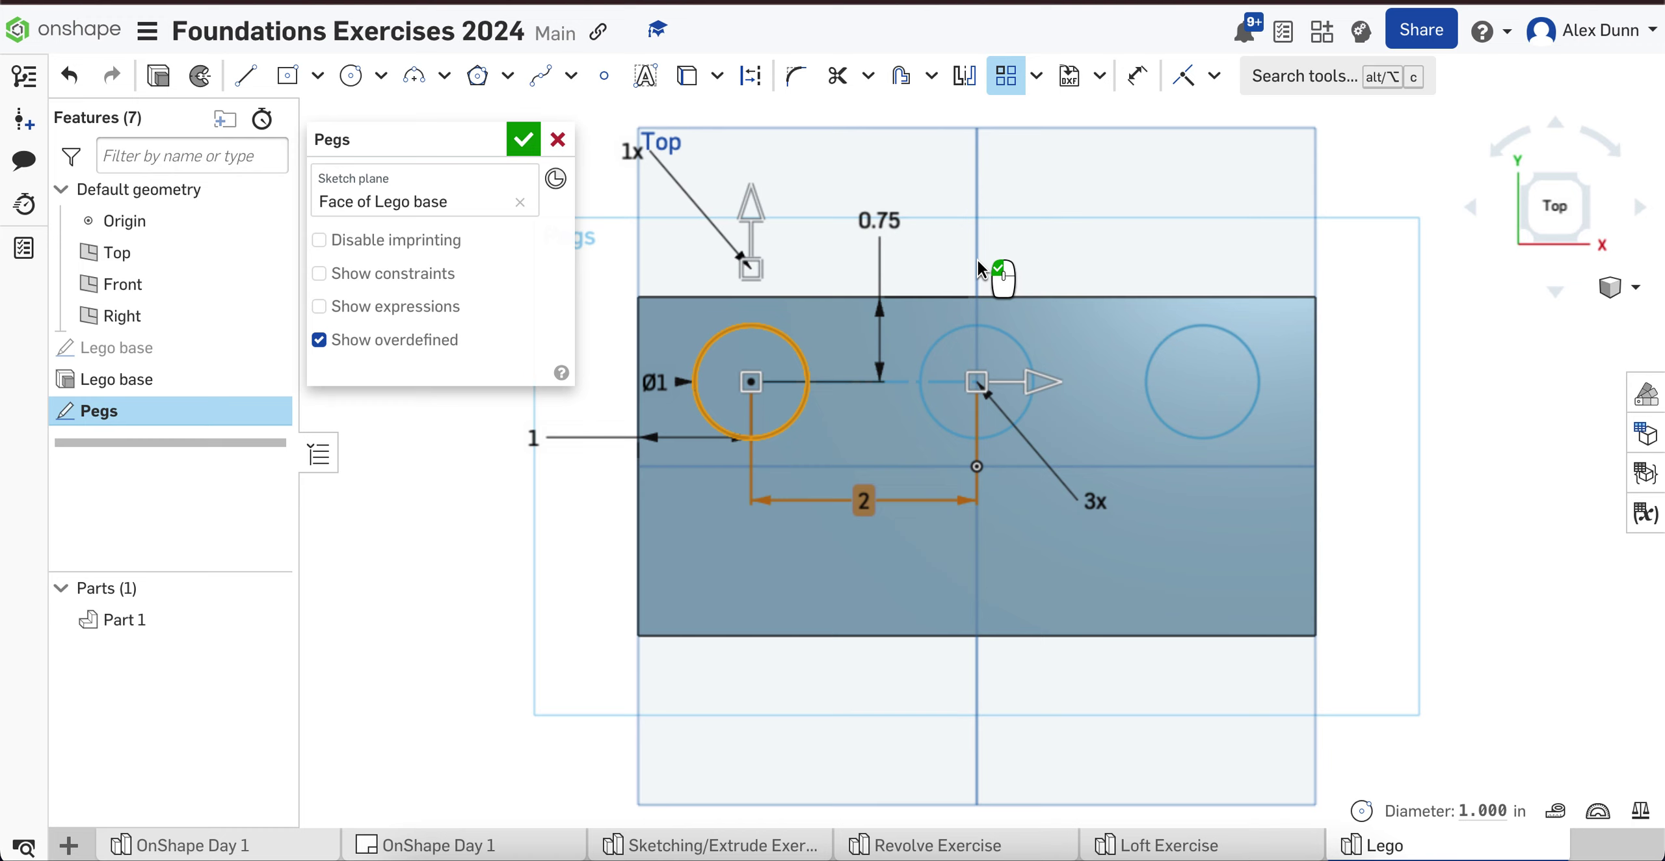
Step: Reverse the pattern's second direction so it runs down across the top face and set its count to 2
scroll(965, 492, down, 3)
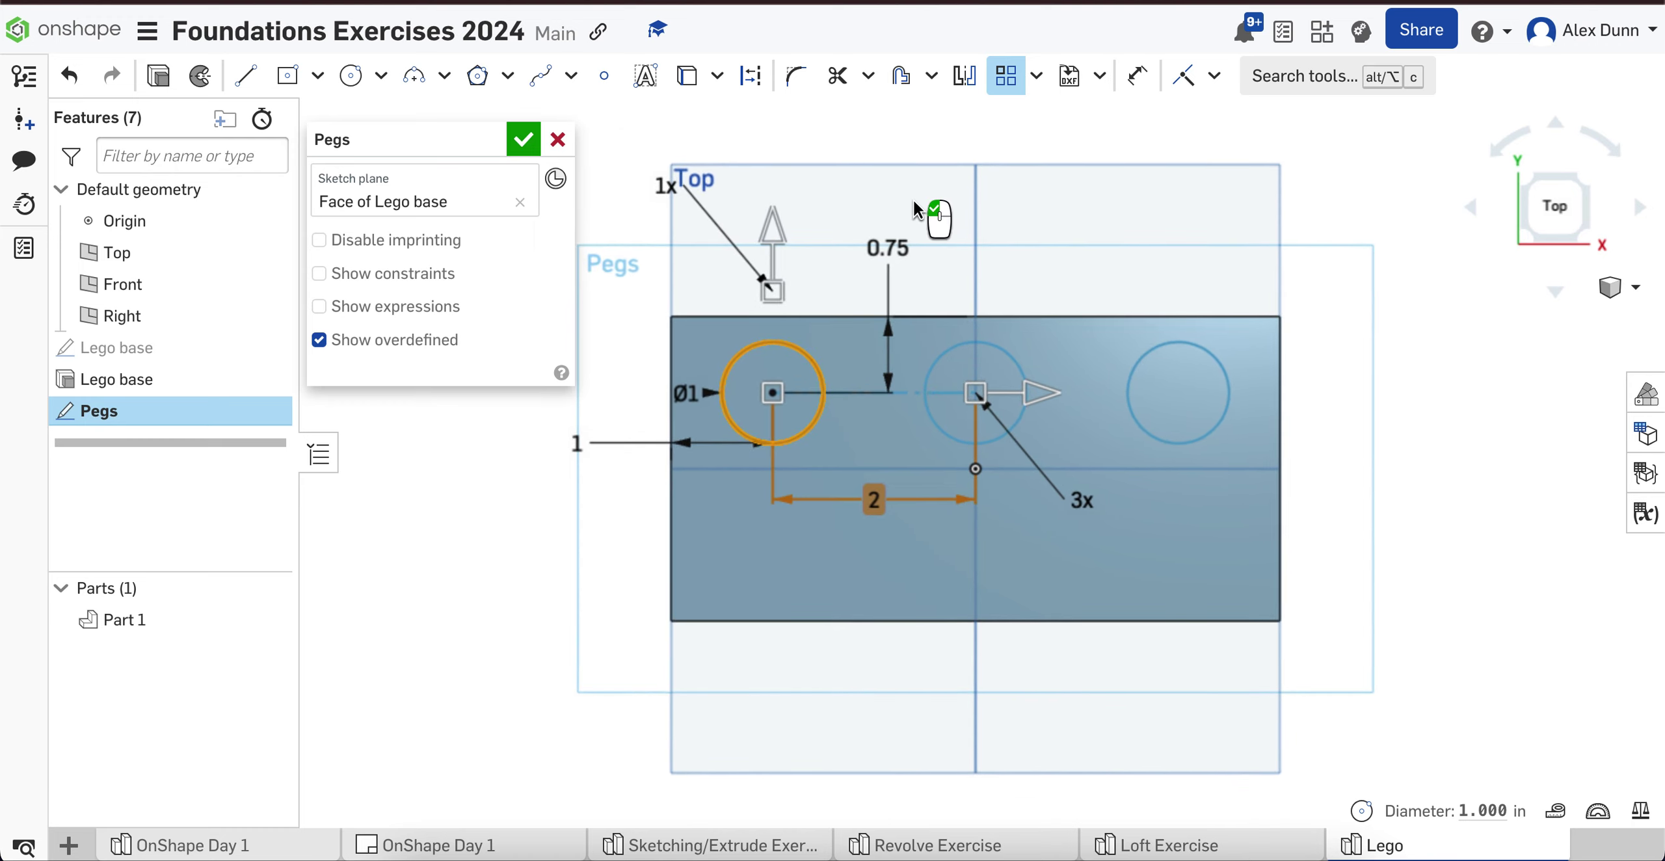
click(774, 224)
drag(652, 379, 584, 587)
click(585, 585)
text(2)
key(Return)
click(840, 695)
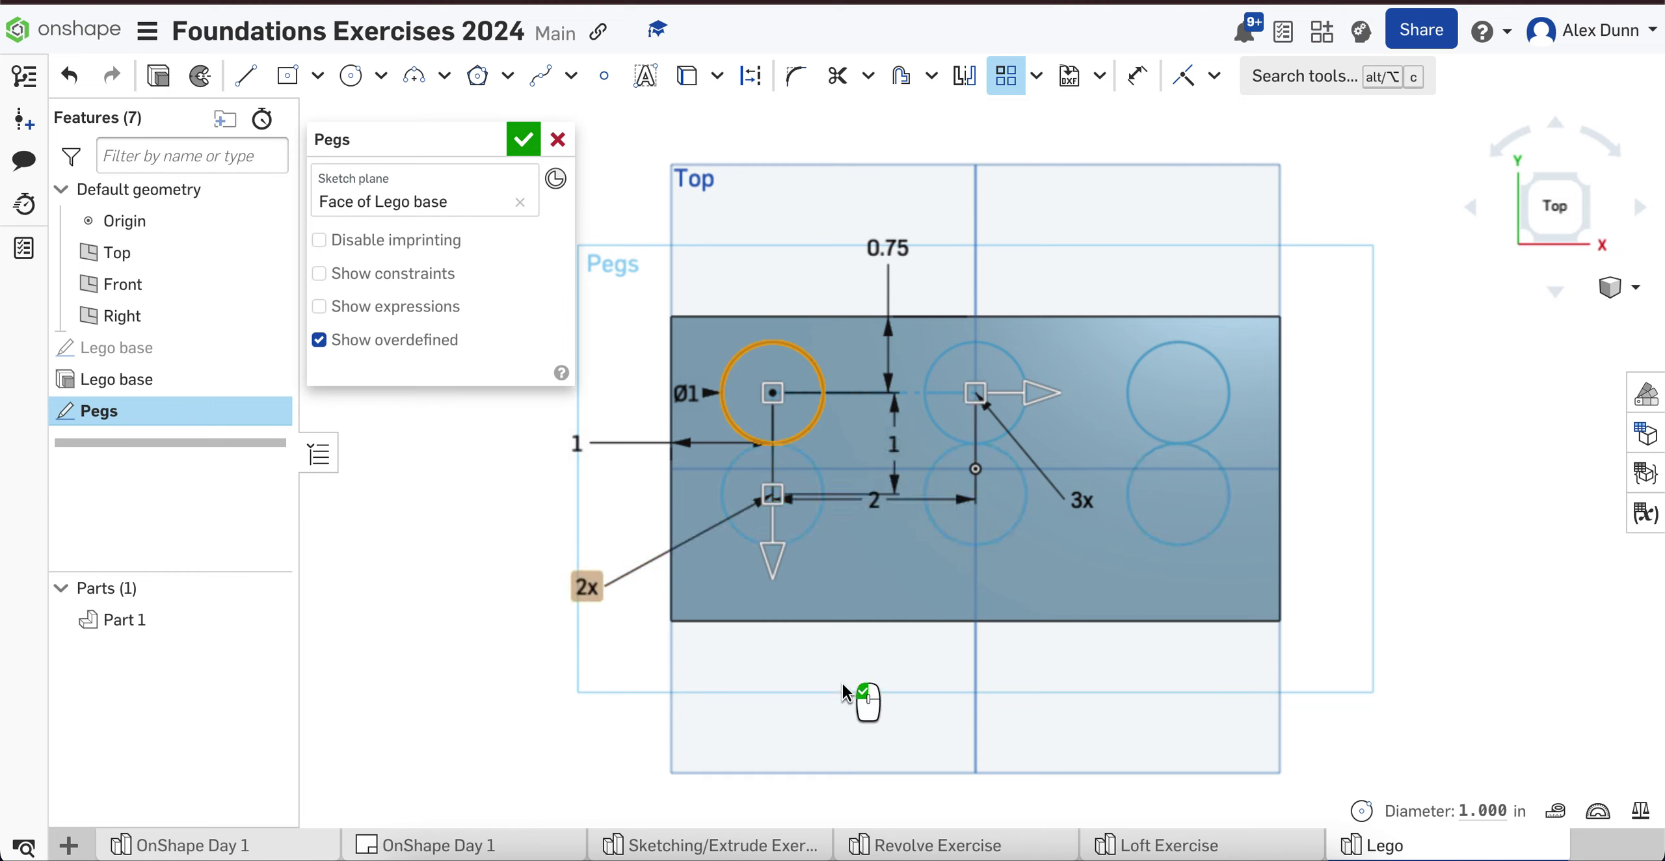
Step: Set the spacing between the two rows of circles to 1.5 in
drag(774, 569, 773, 619)
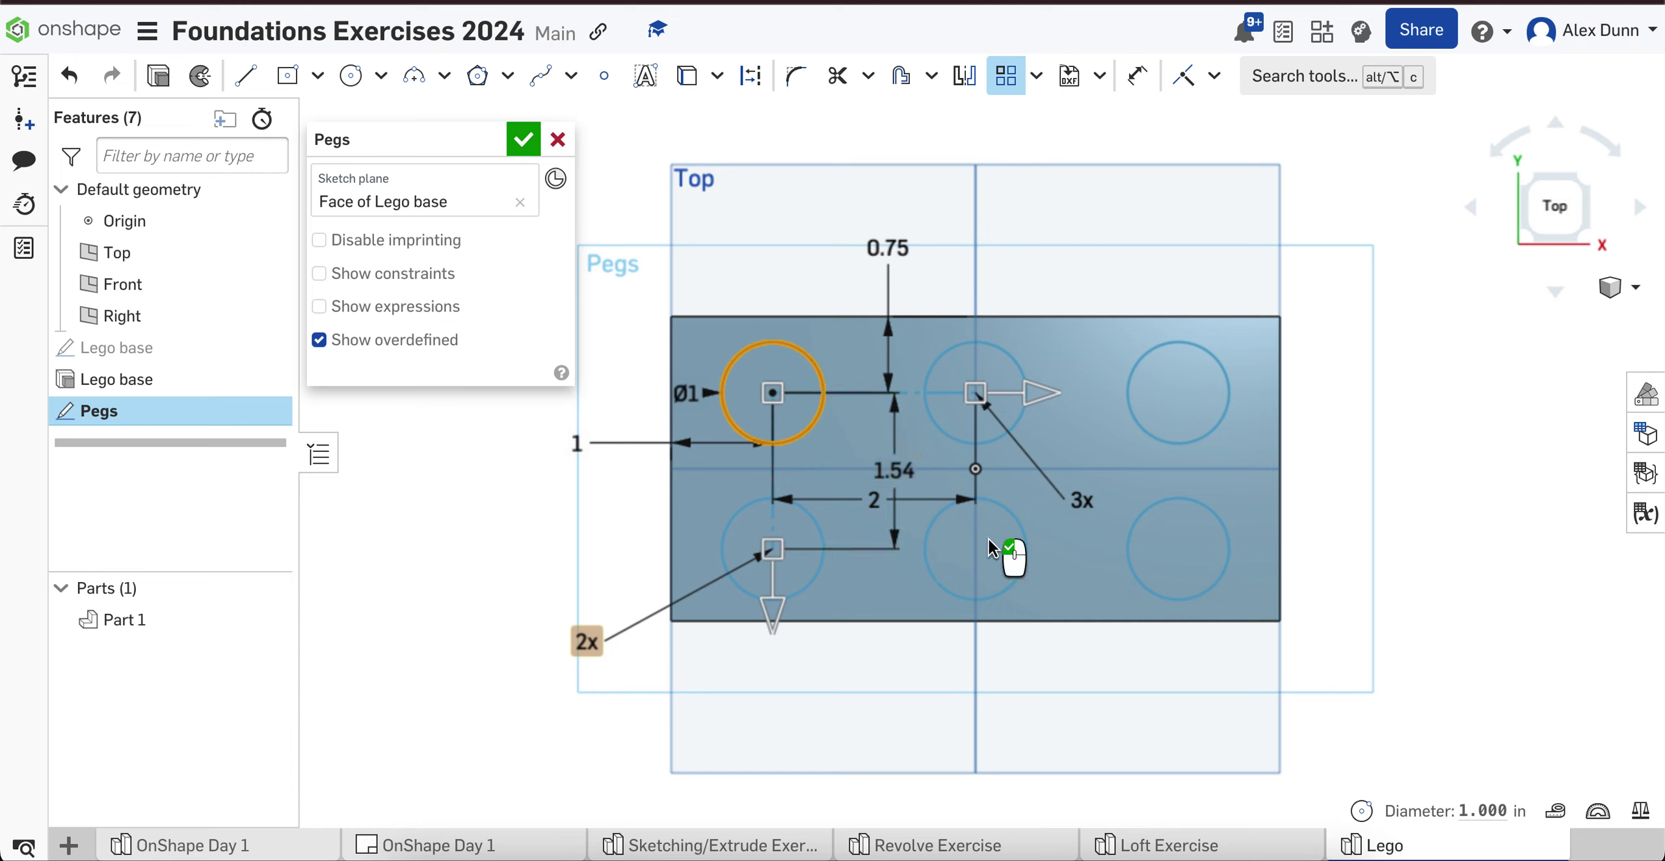
double_click(894, 470)
text(1.5)
key(Return)
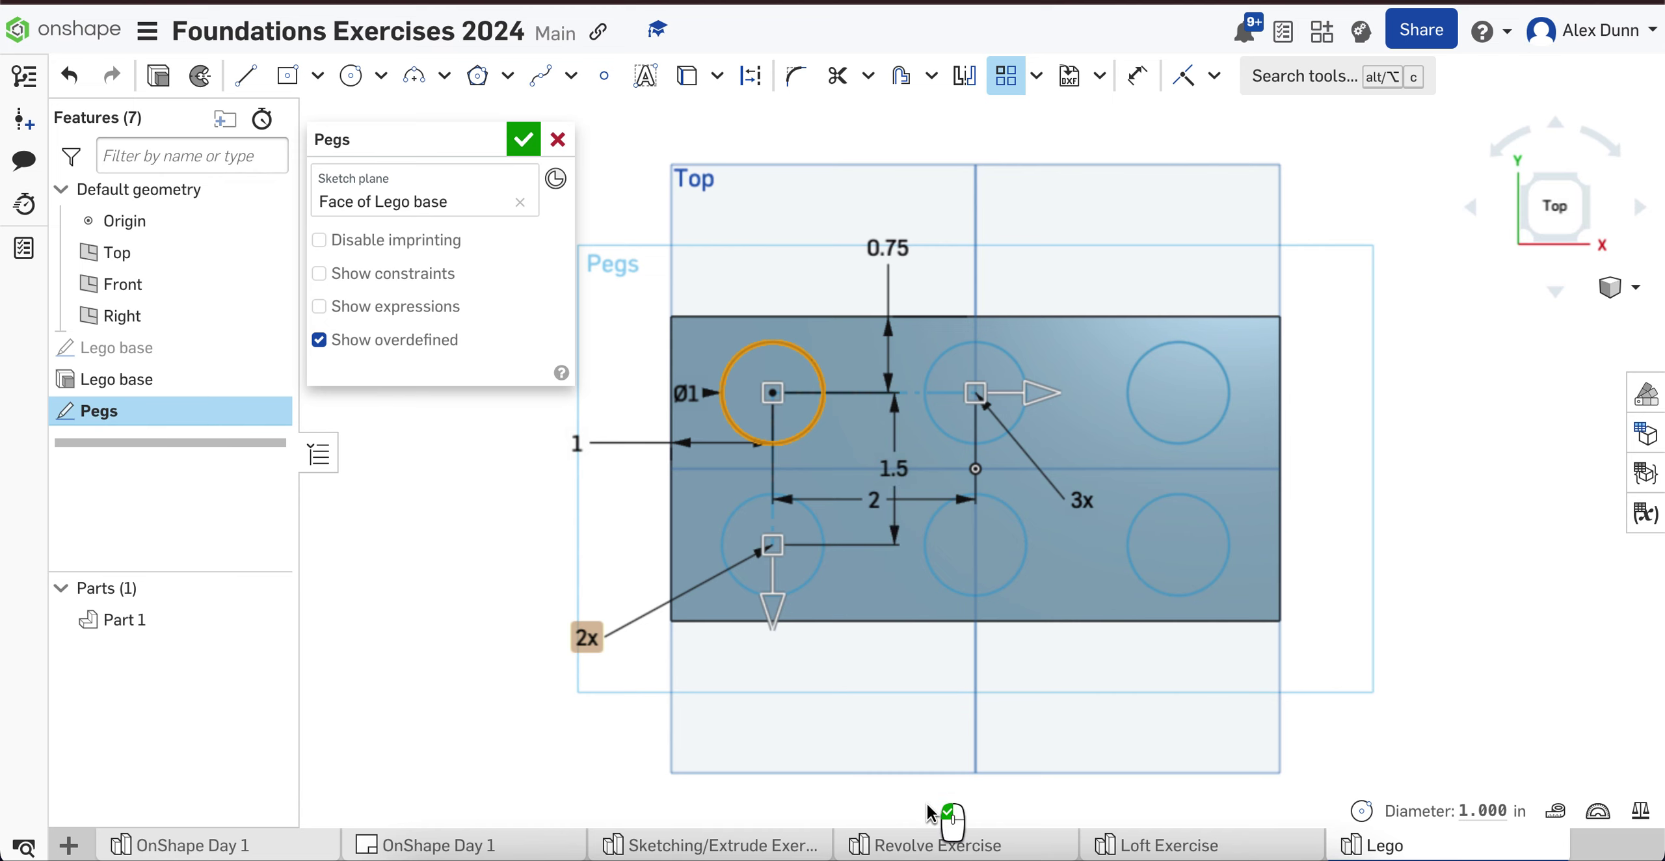
Step: Move the 1.5 in row-spacing dimension closer to the first column of circles and finish the Pegs sketch
scroll(848, 676, up, 3)
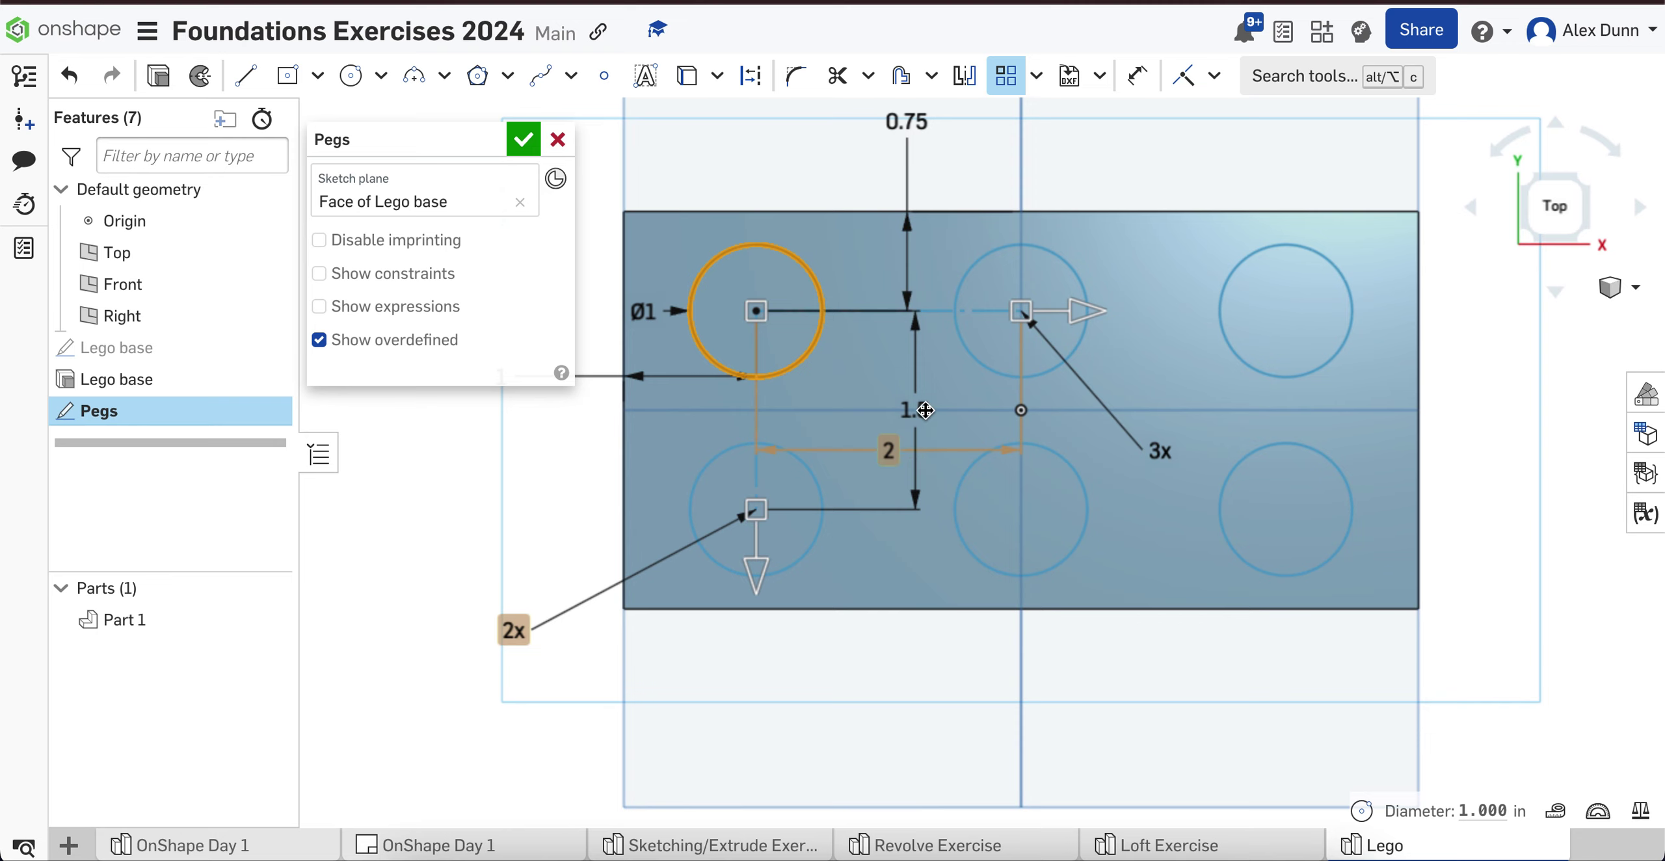
drag(927, 410, 831, 412)
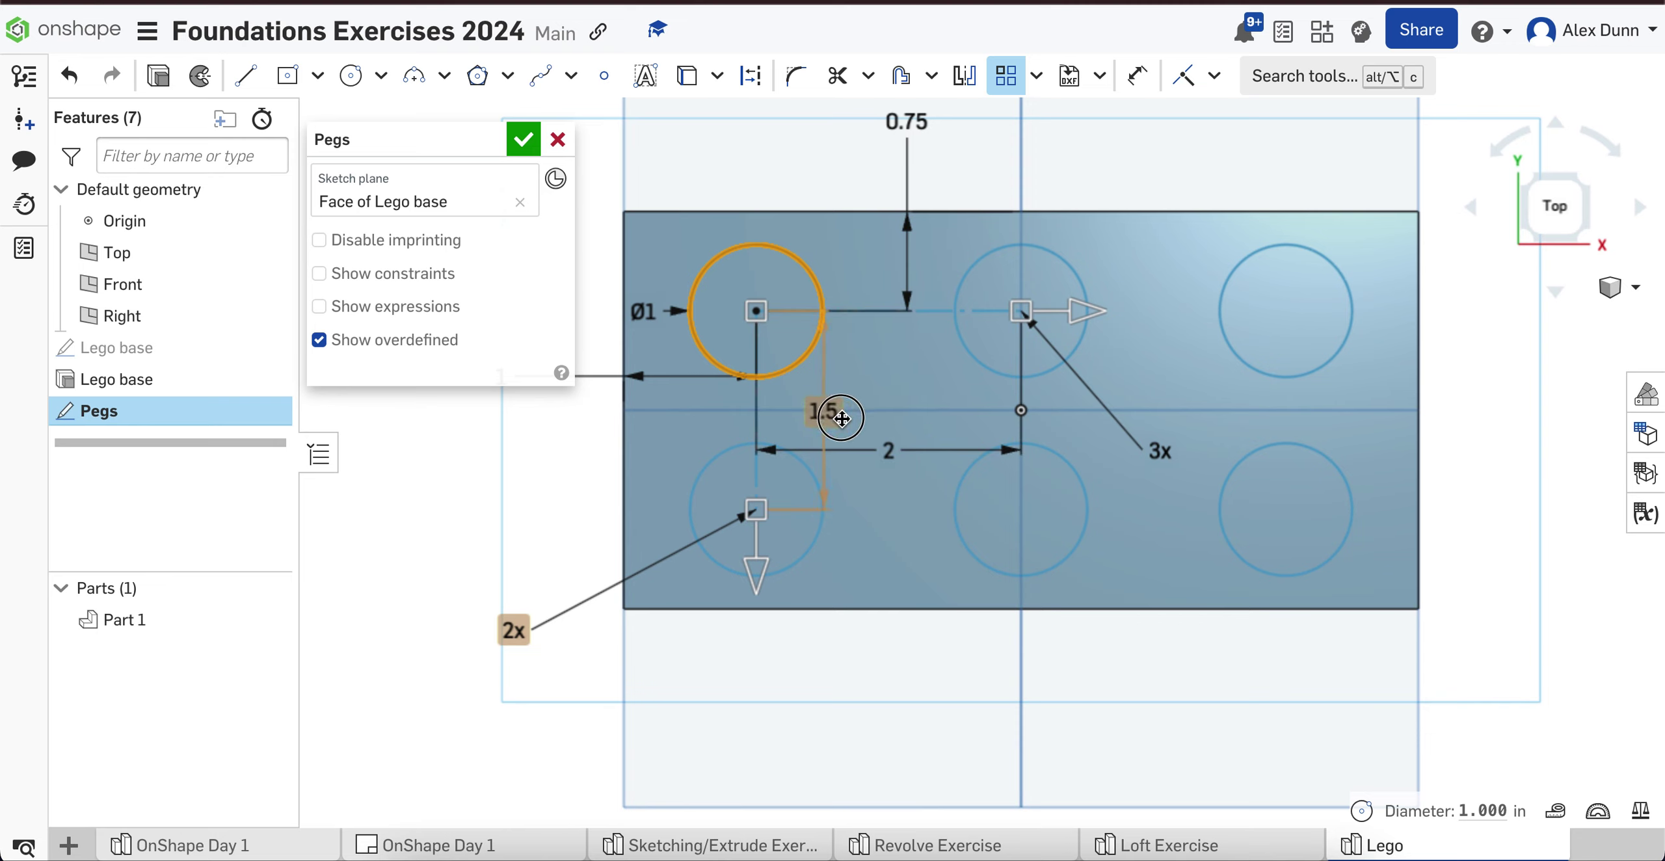
click(524, 140)
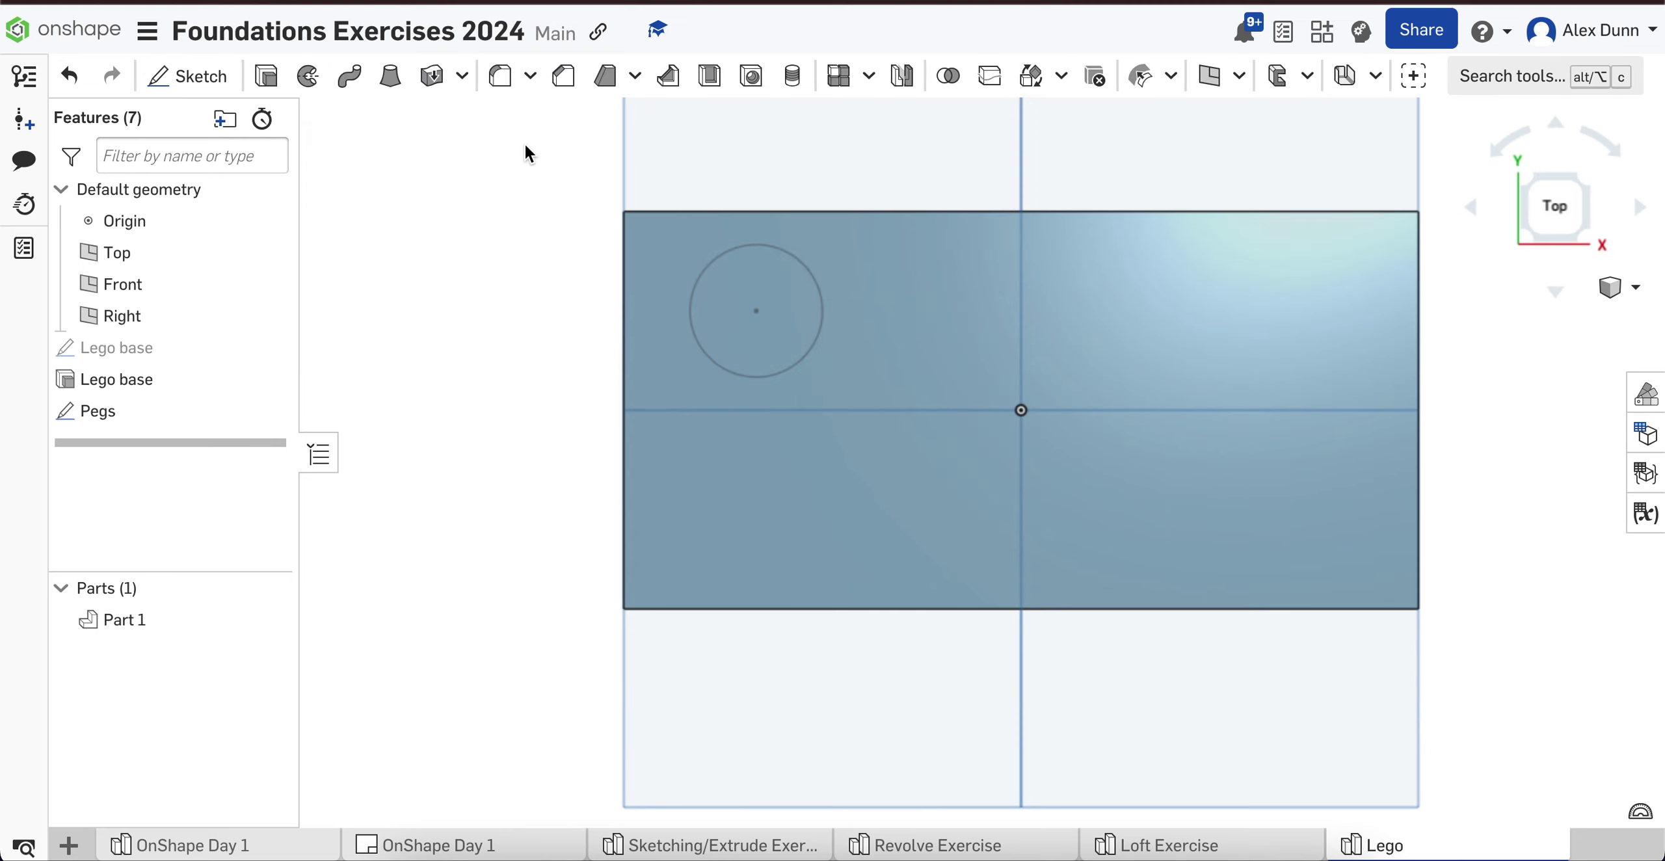
Step: Extrude all six circles 0.75 in upward from the block's top face, adding them to Part 1
right_drag(588, 583, 572, 481)
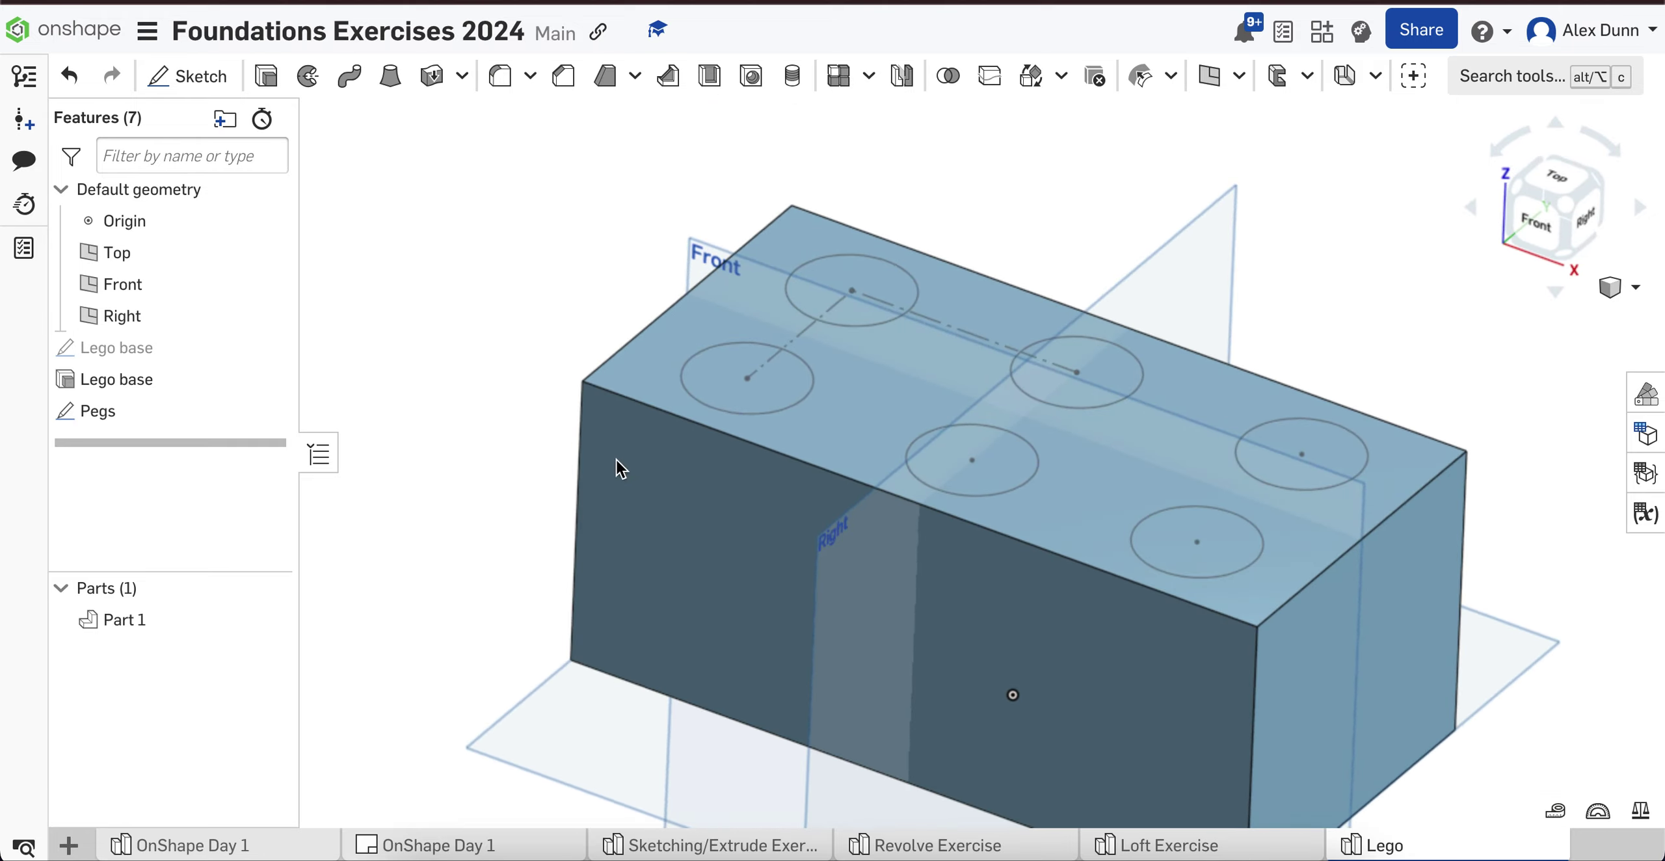
click(773, 375)
click(889, 286)
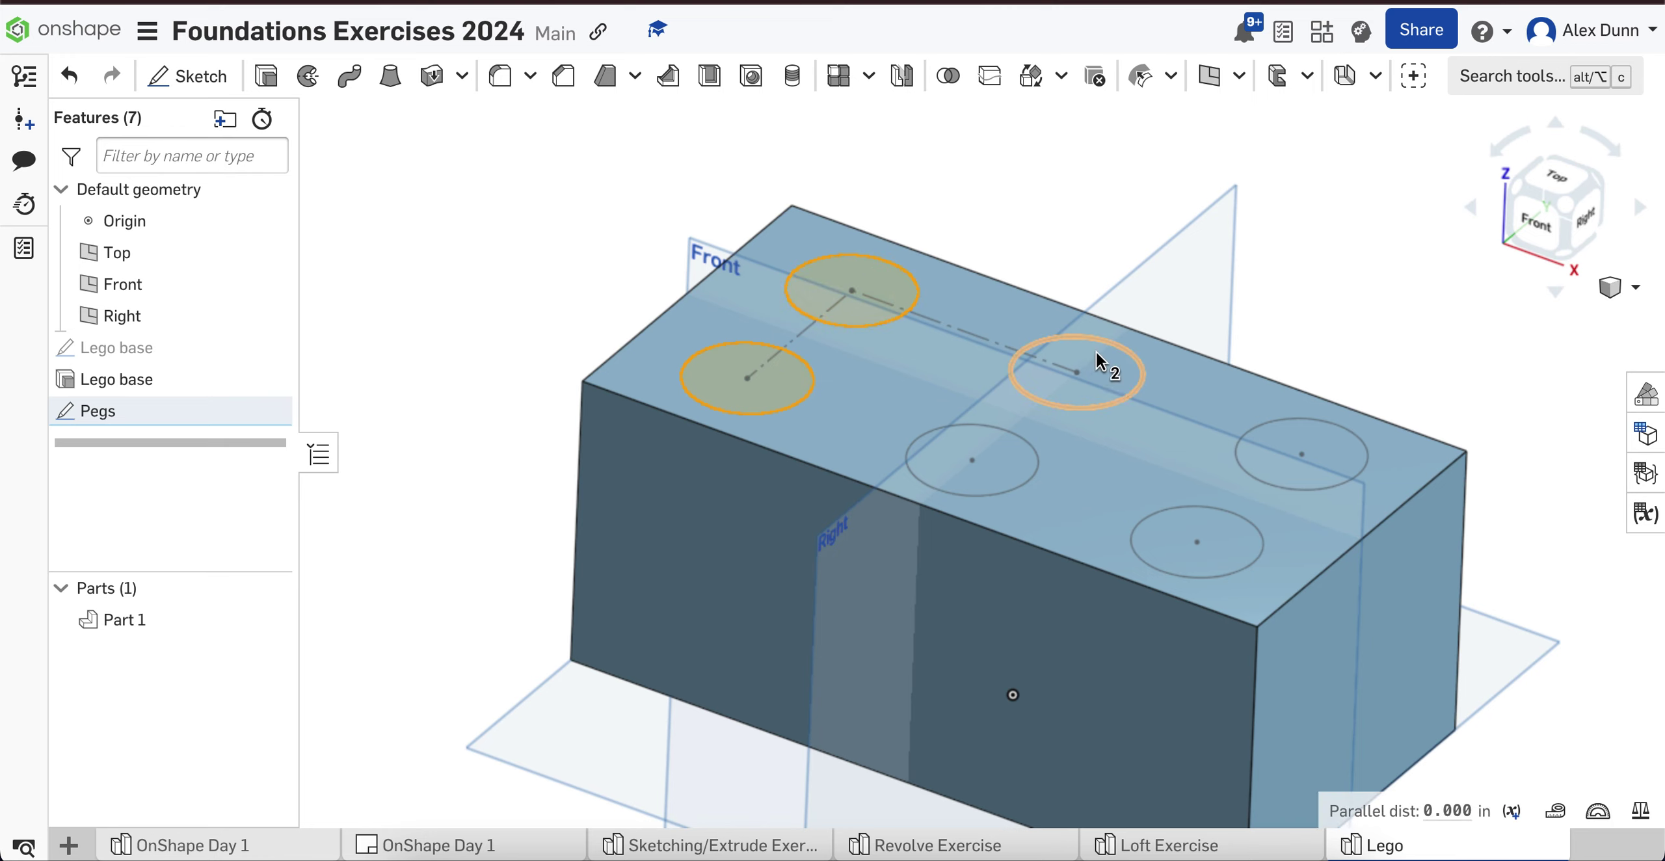
click(1013, 469)
click(1340, 454)
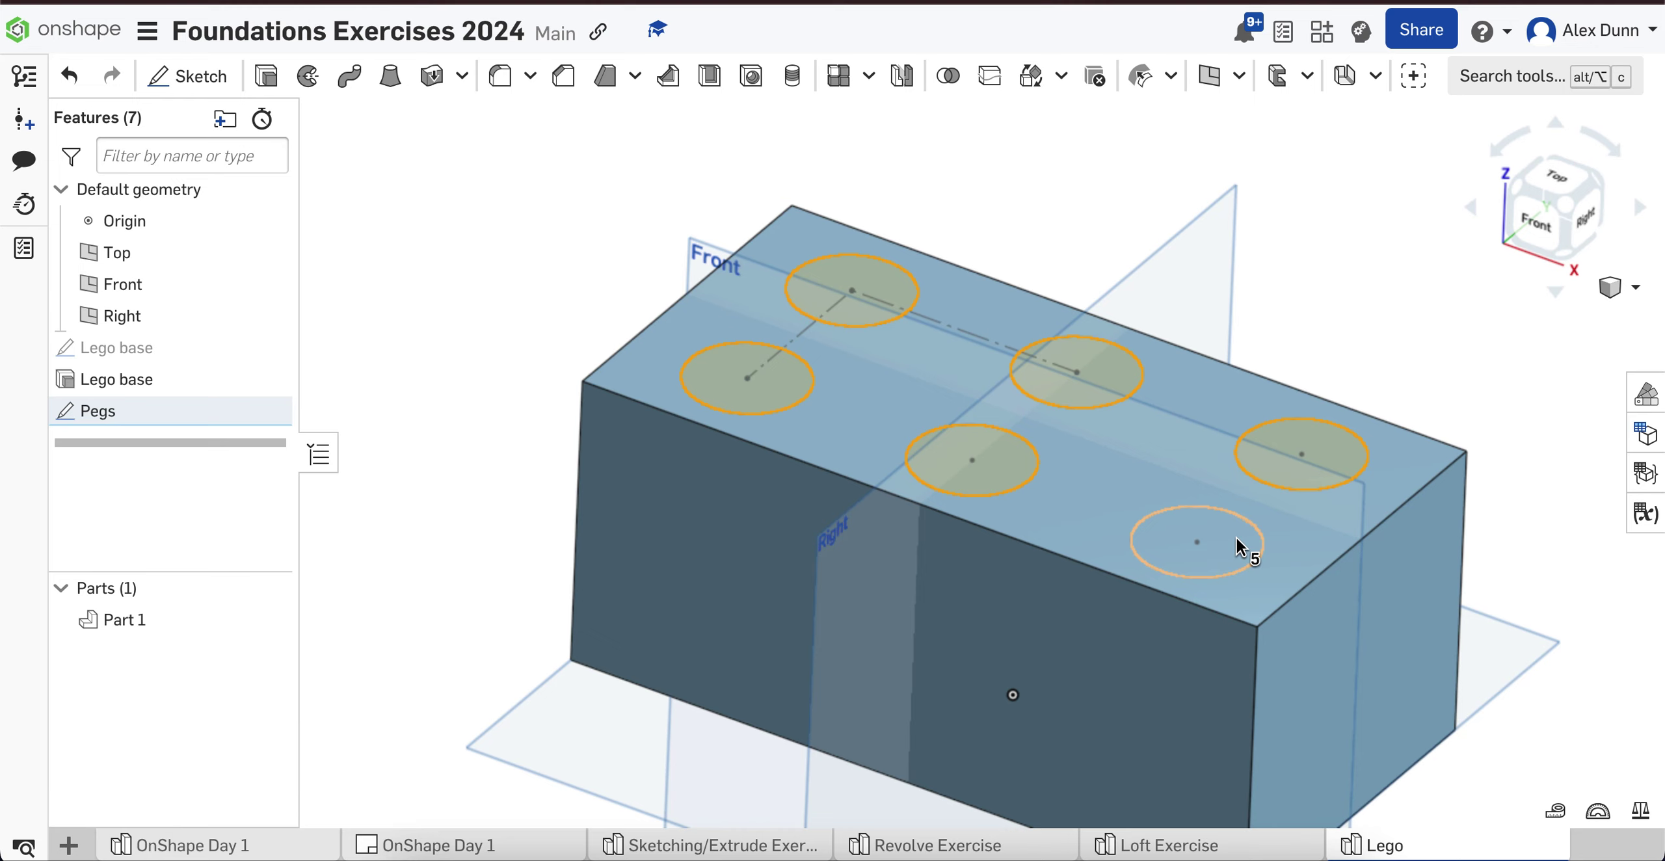
click(1244, 546)
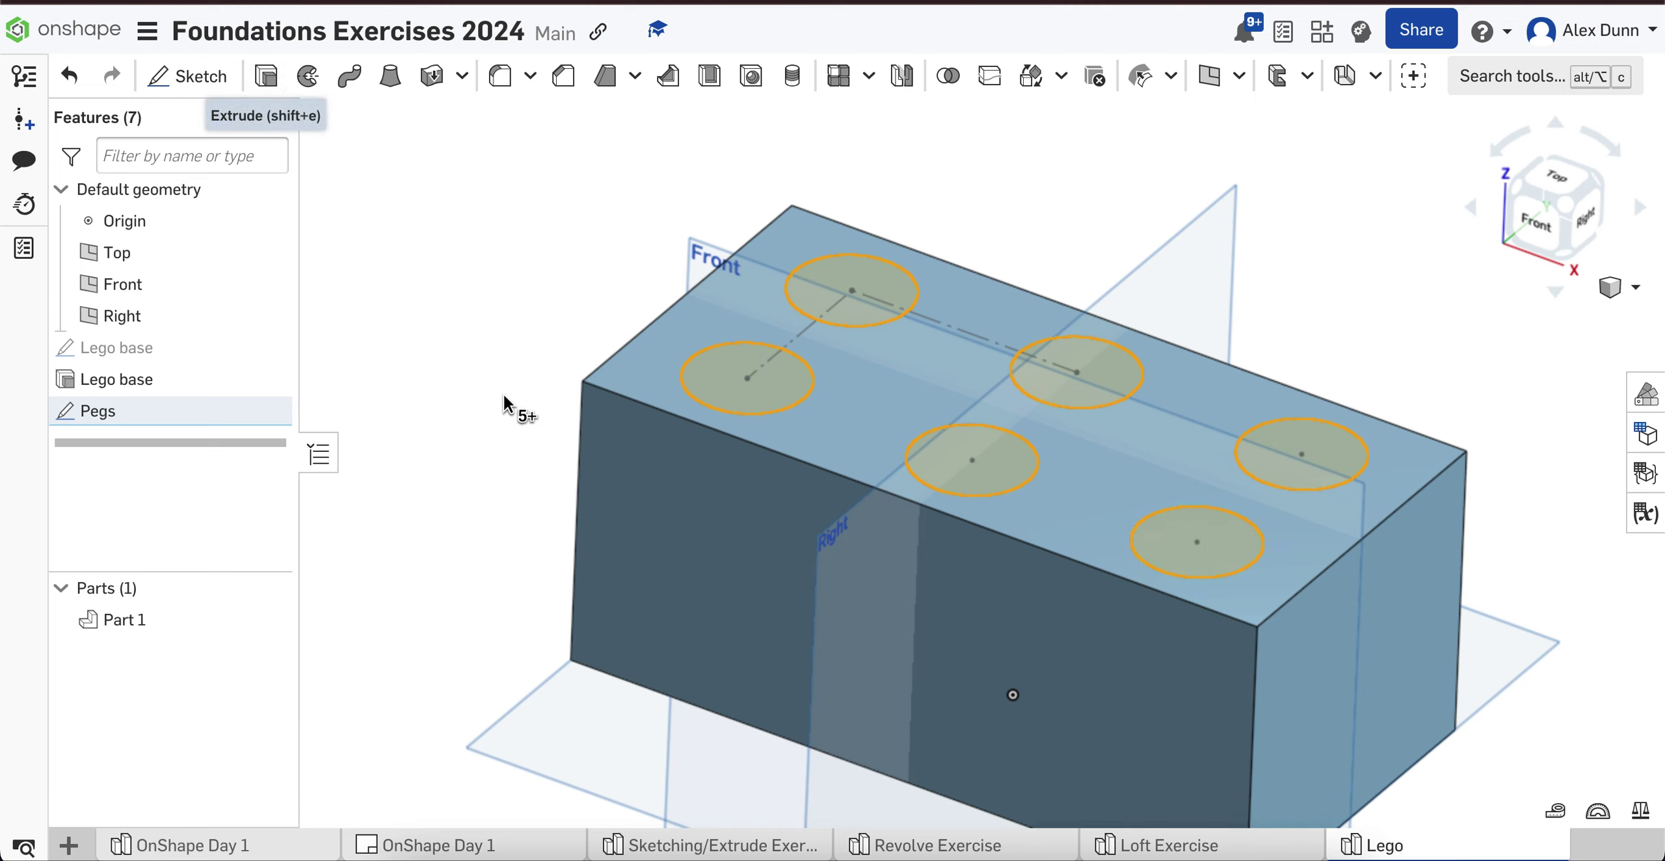
key(shift+e)
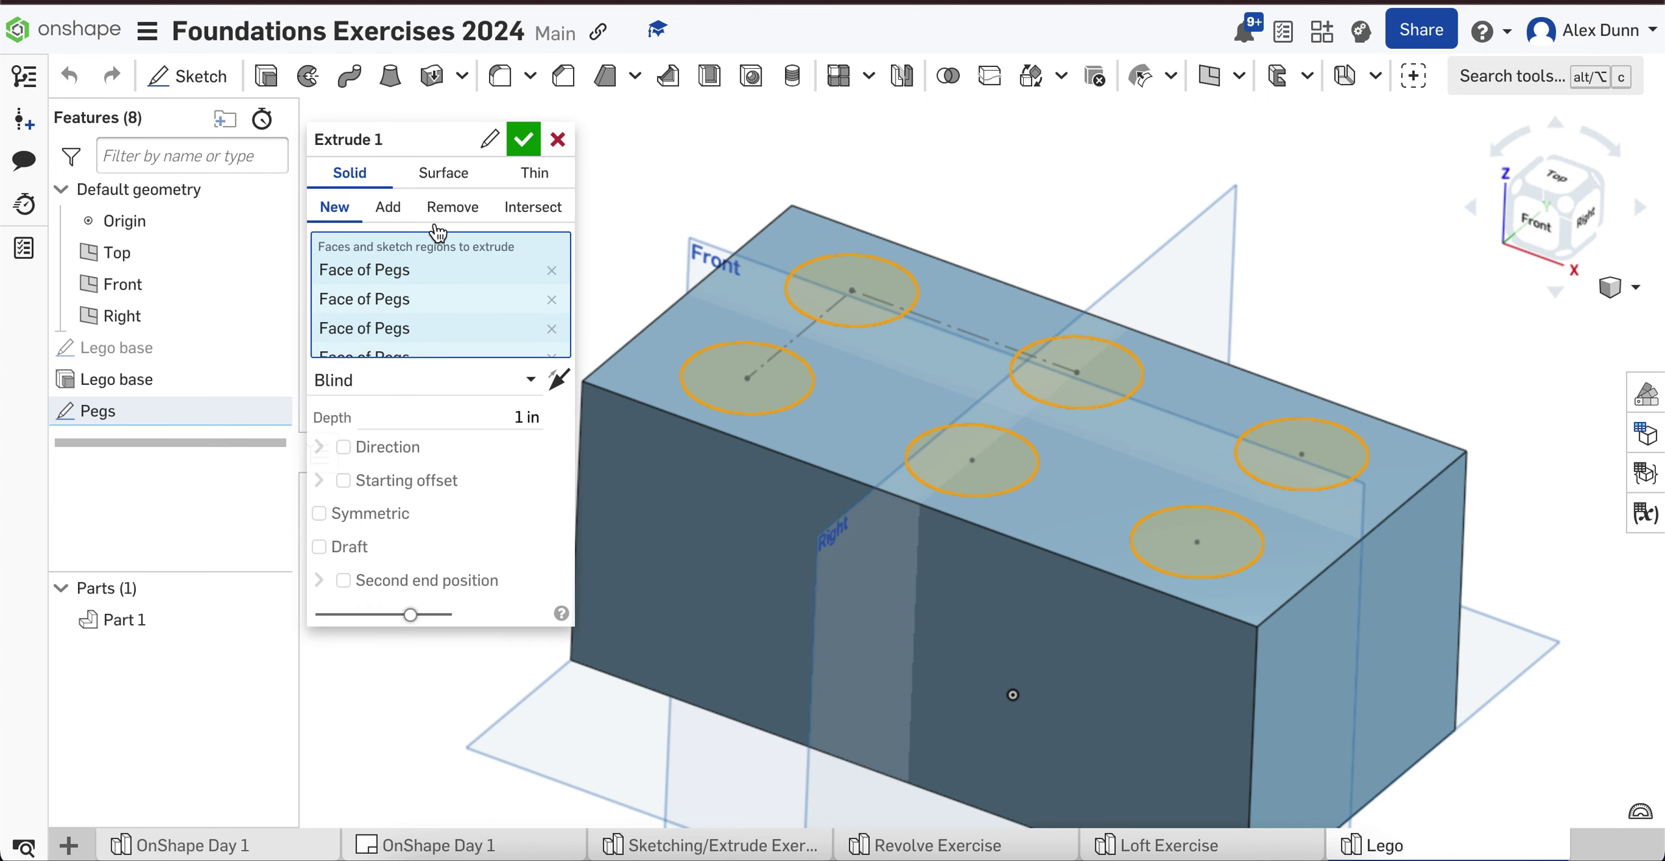
click(389, 207)
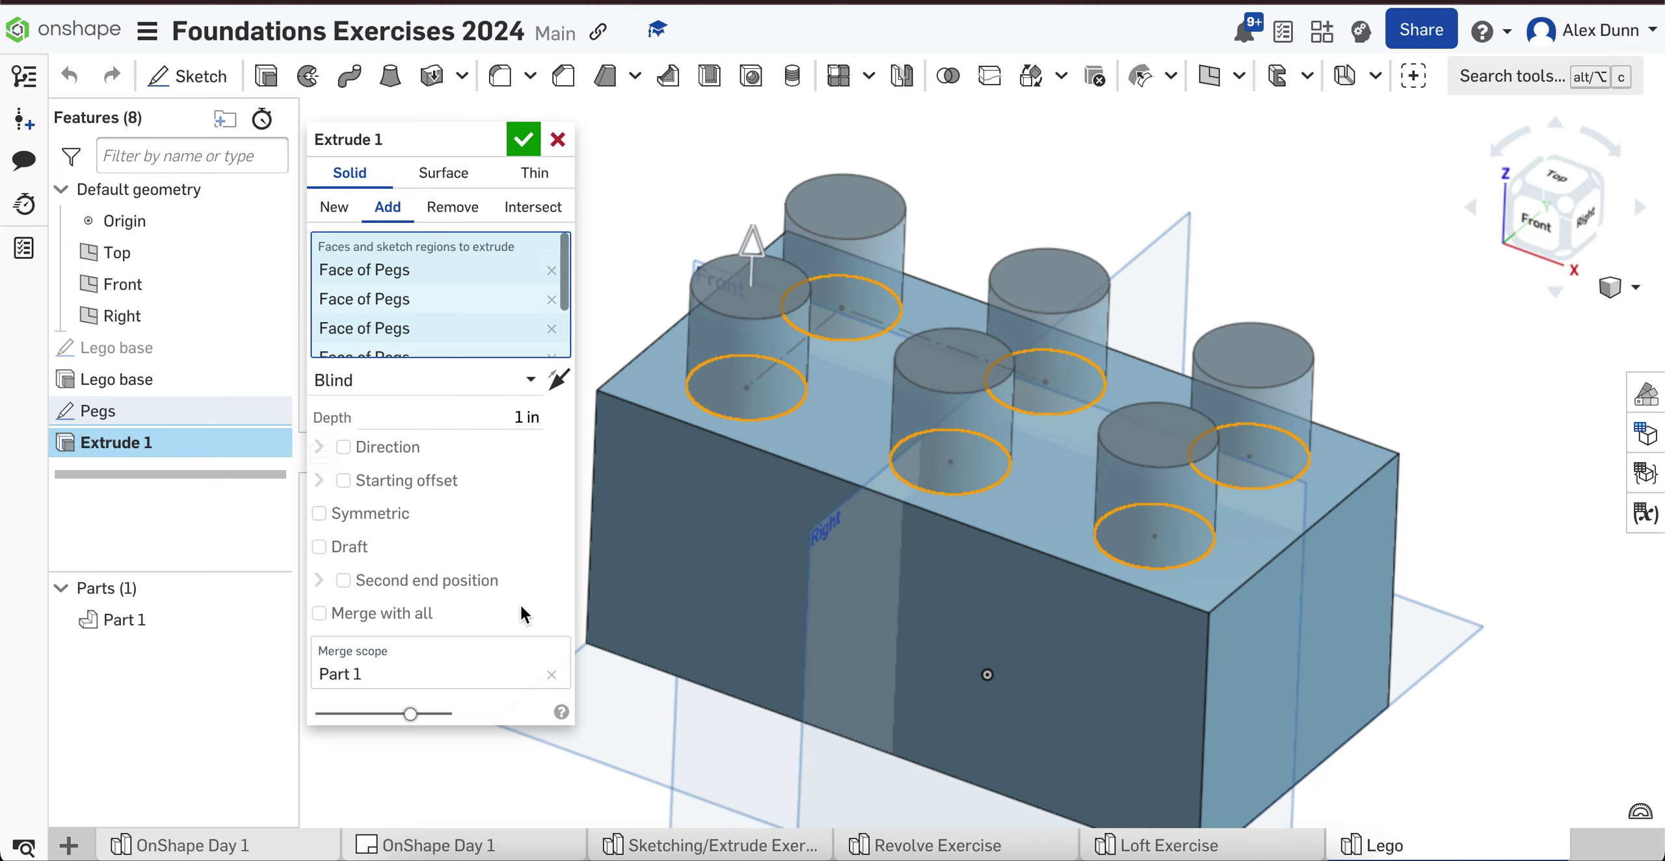
click(499, 415)
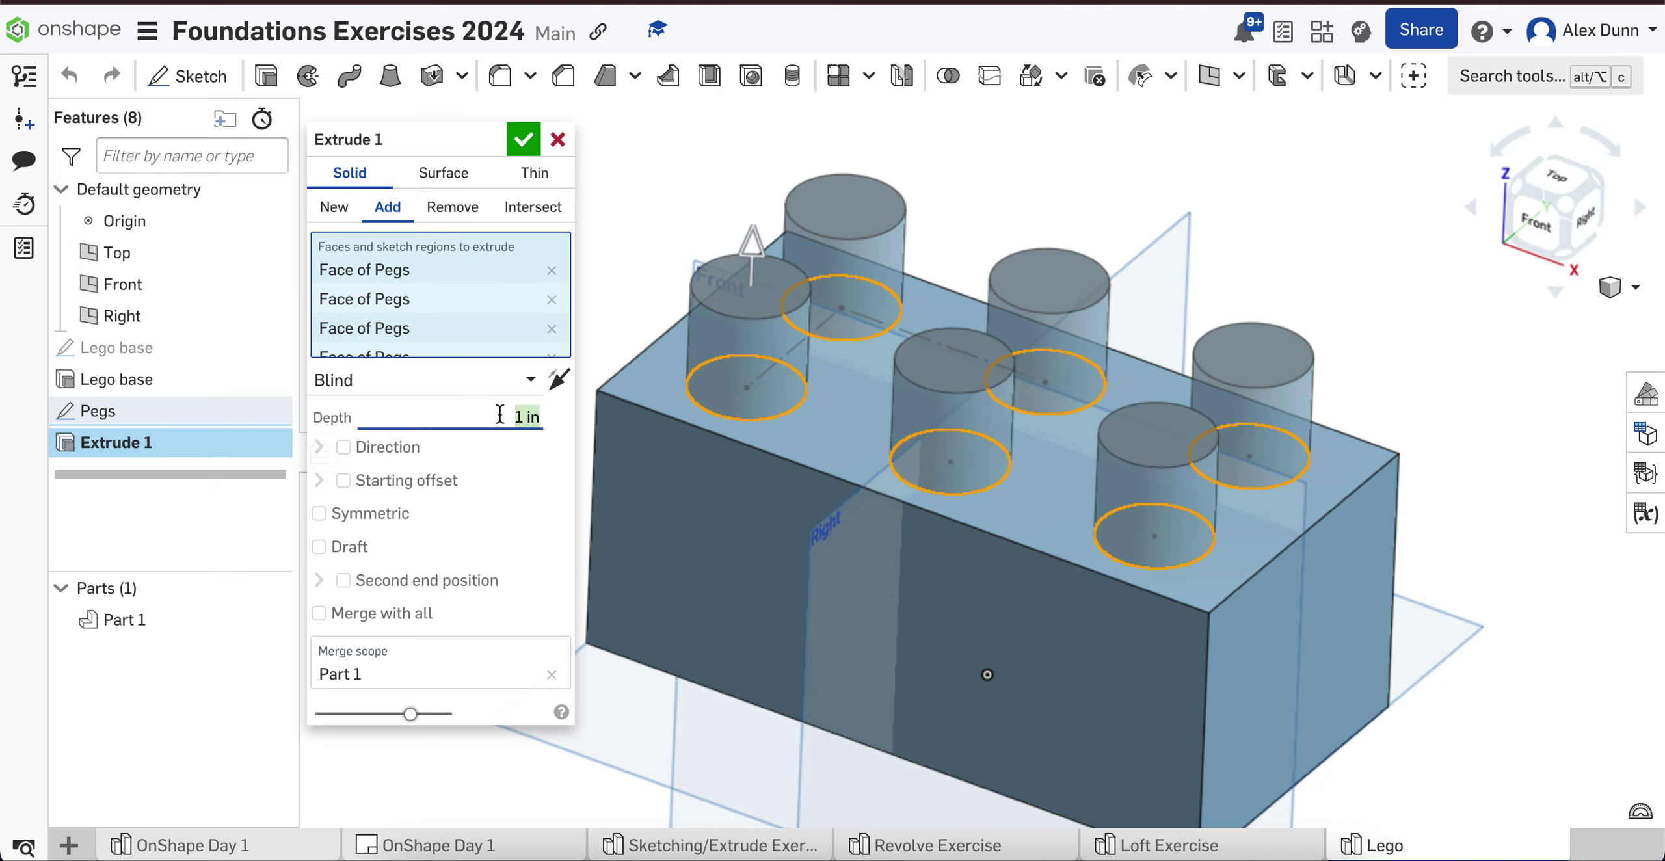
key(BackSpace)
text(.75)
key(Return)
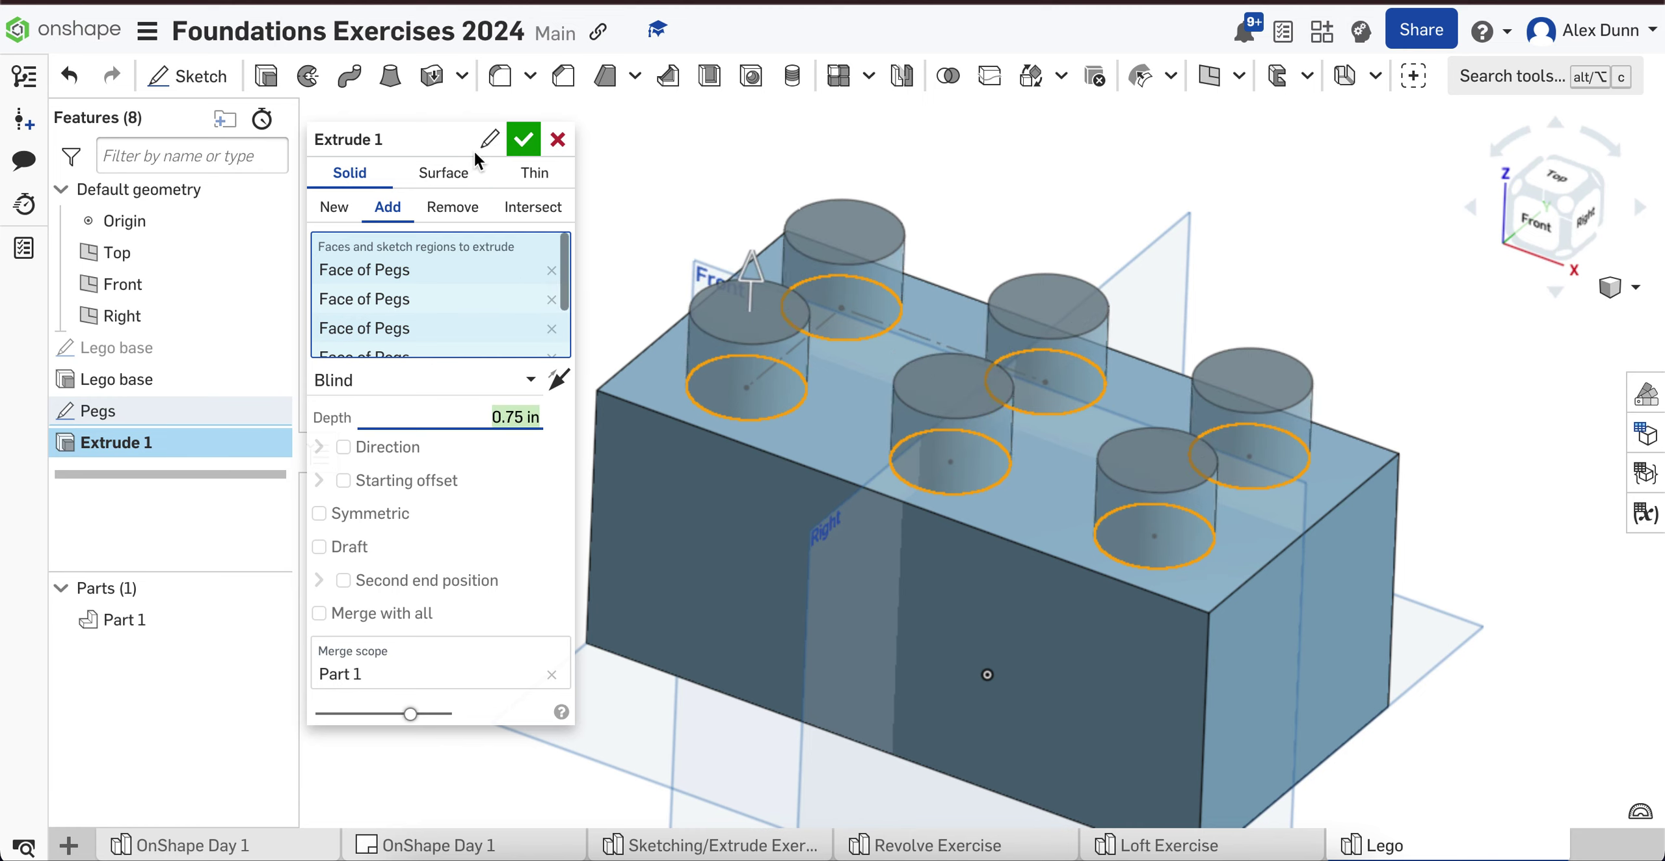
Step: Name the extrusion Pegs and accept it
click(485, 151)
text(Pegs)
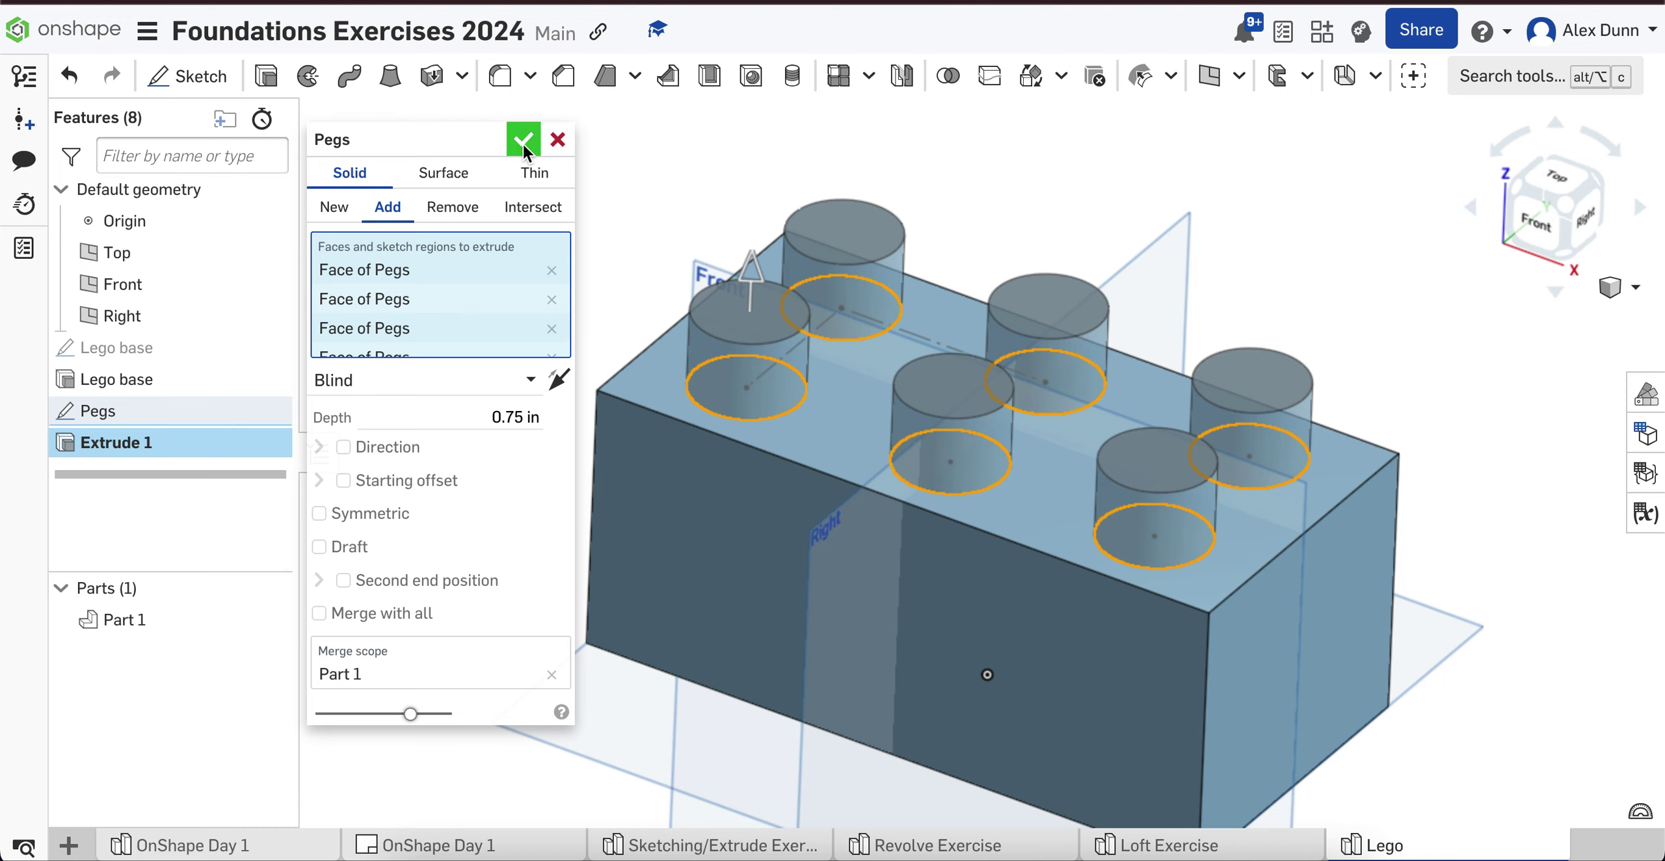
click(524, 147)
Step: Fillet the top edges of all six pegs with a 0.1 in radius
scroll(483, 482, down, 2)
right_drag(484, 489, 518, 605)
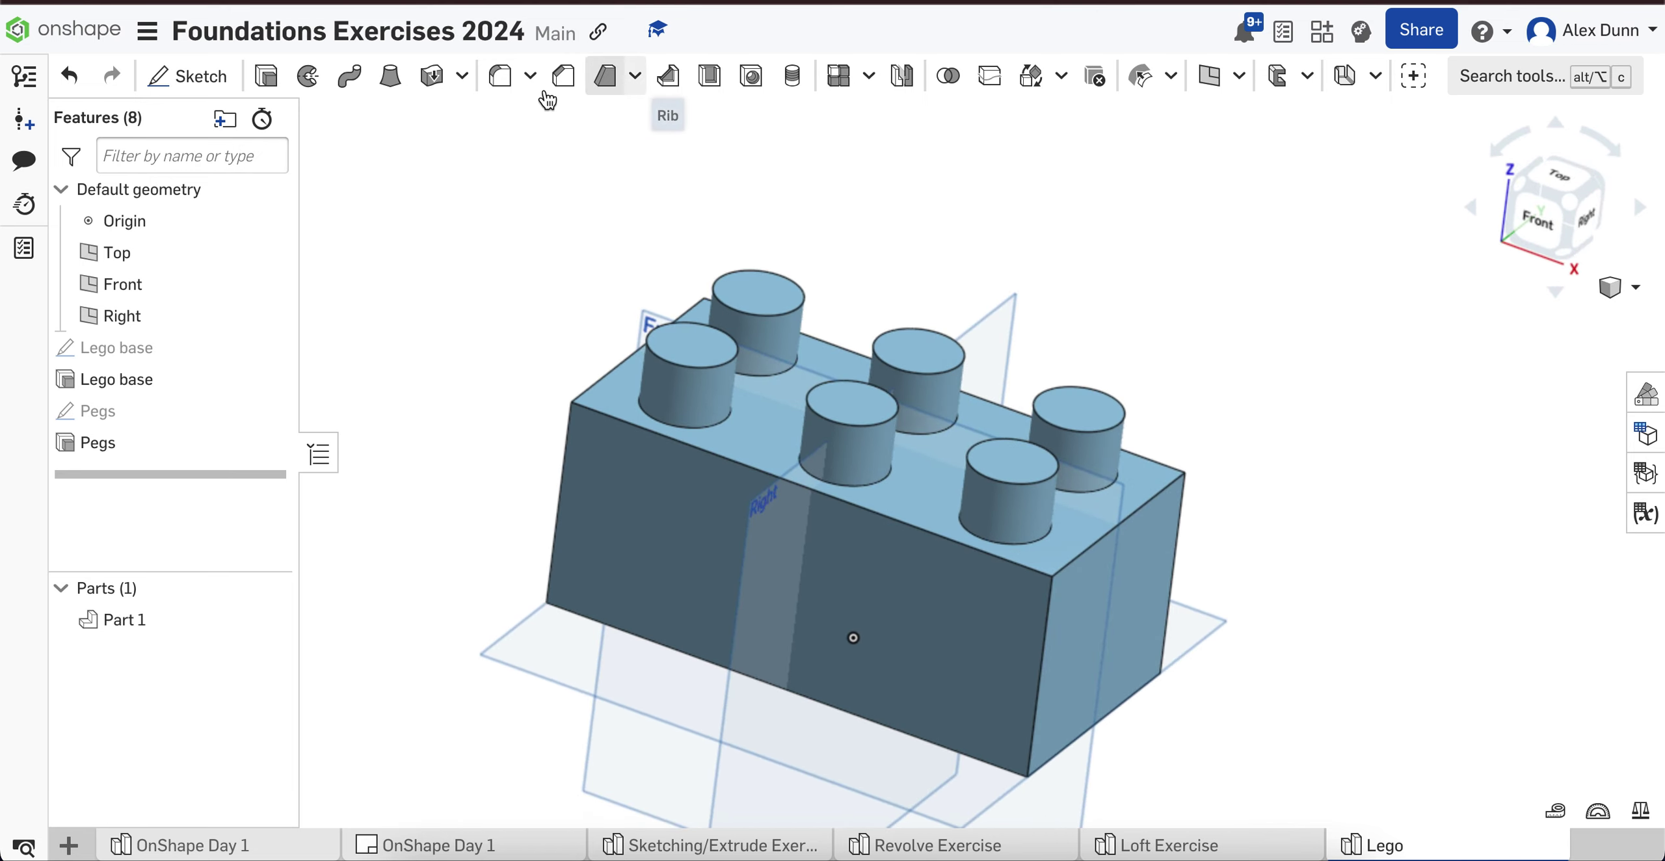
key(shift+f)
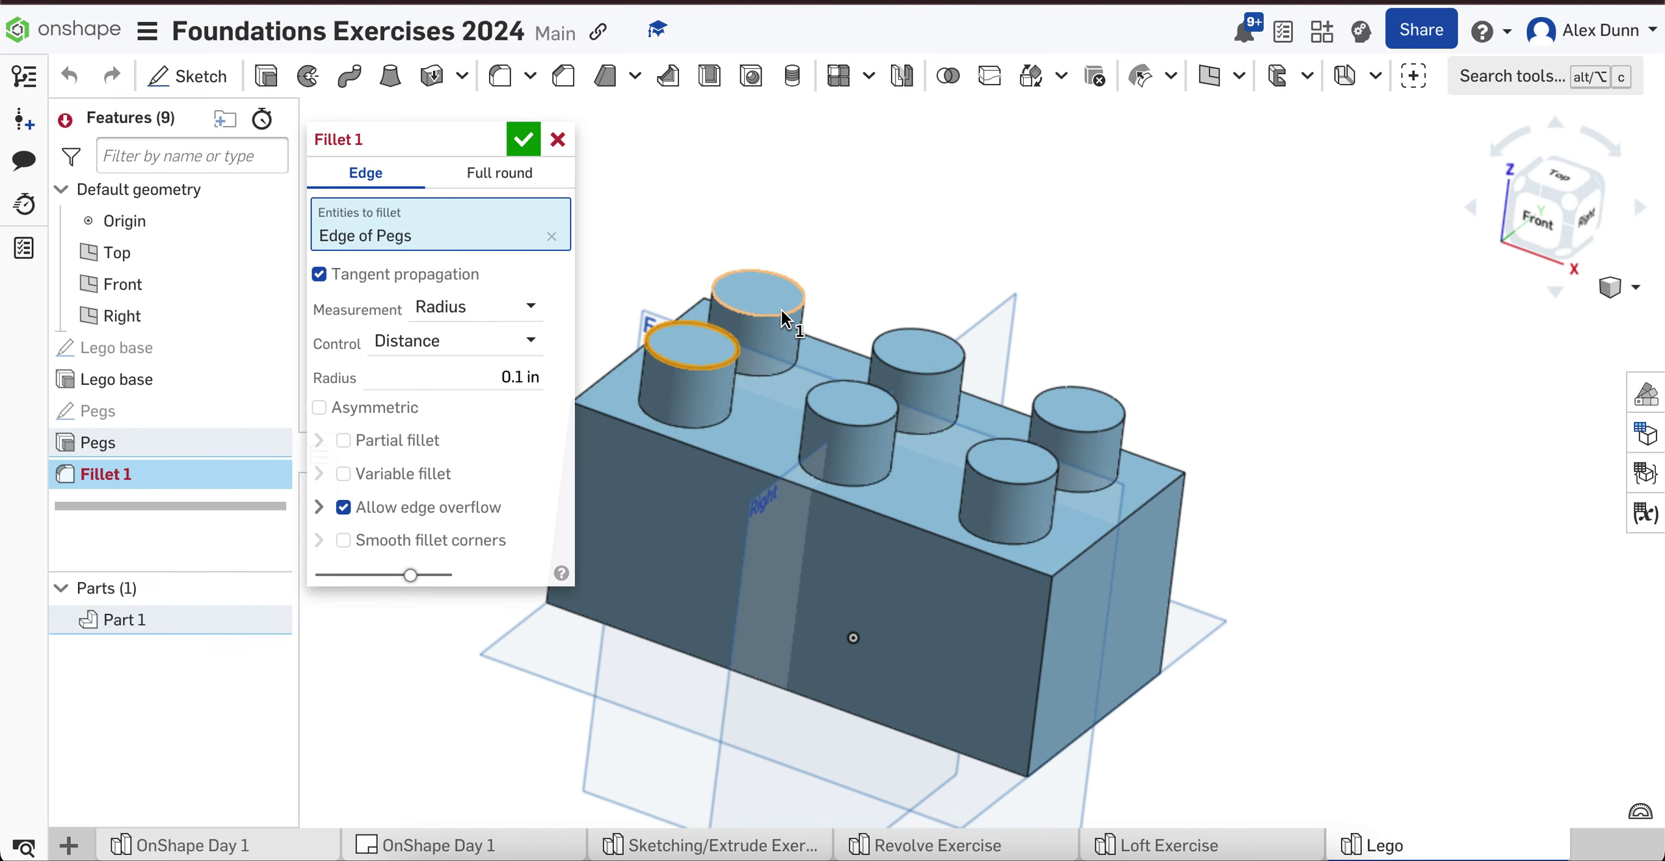
click(781, 317)
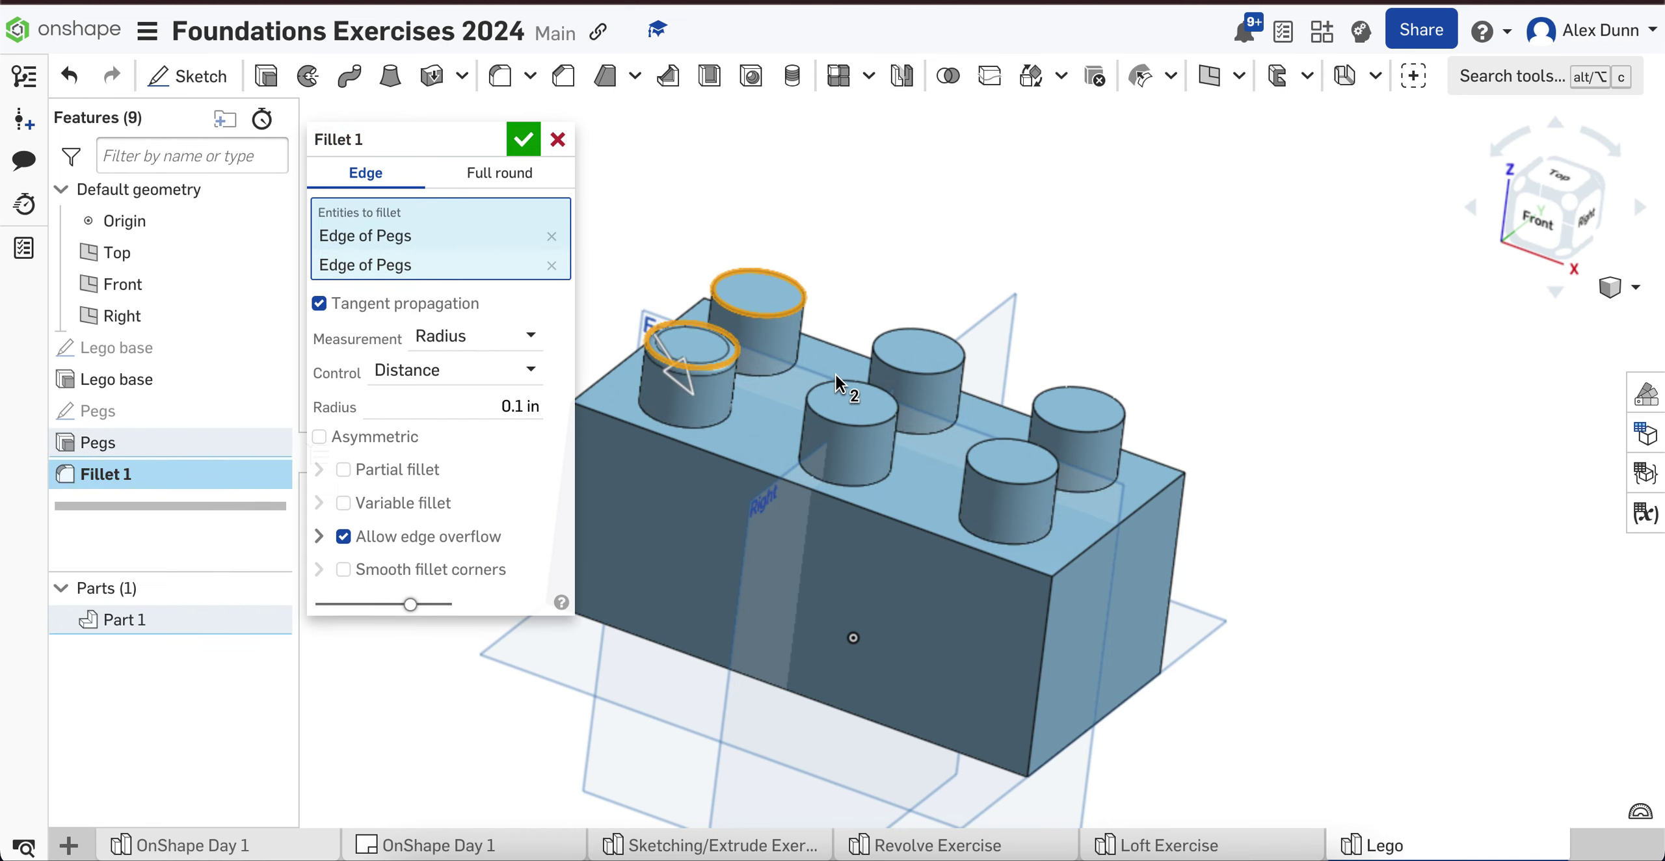
click(872, 422)
click(947, 367)
click(1061, 429)
click(1027, 485)
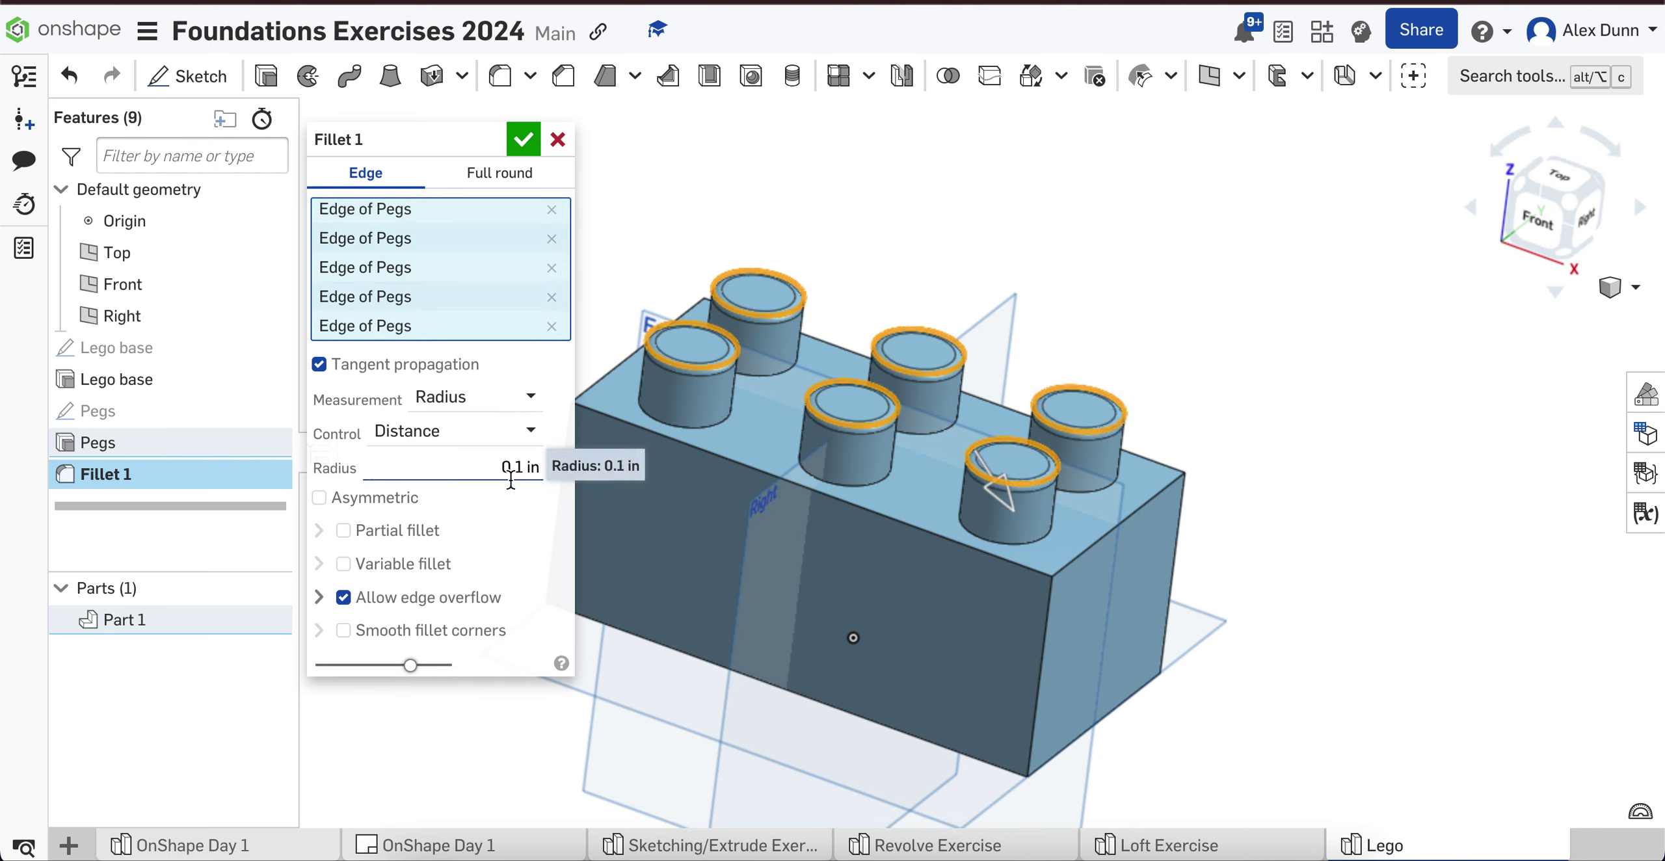
click(524, 141)
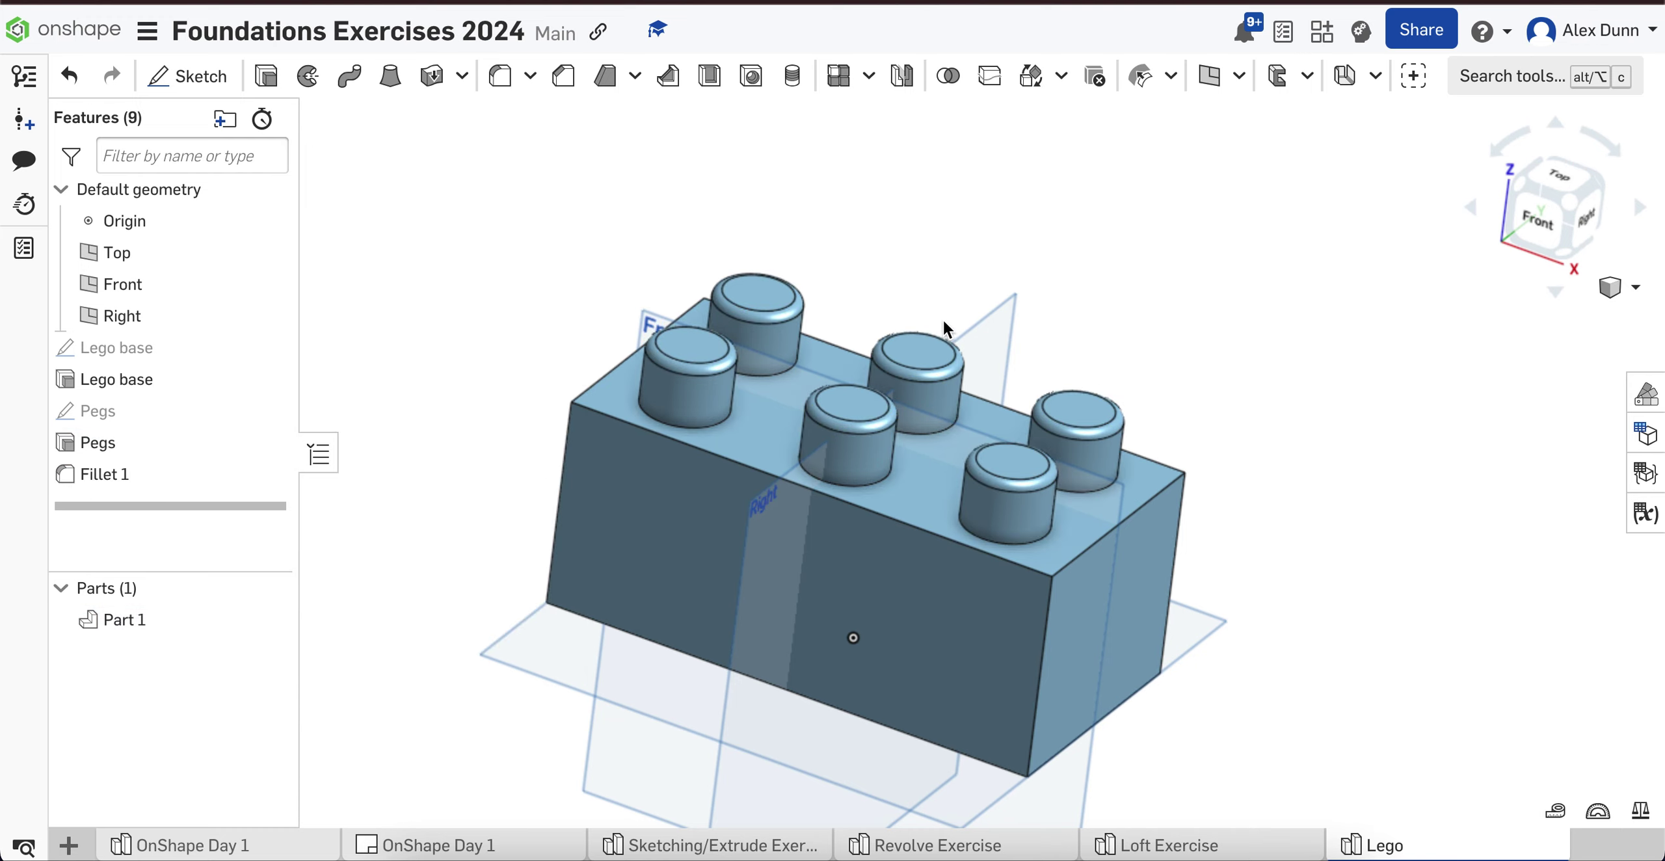
Step: Rename Part 1 as Lego brick
right_drag(1206, 370, 1015, 224)
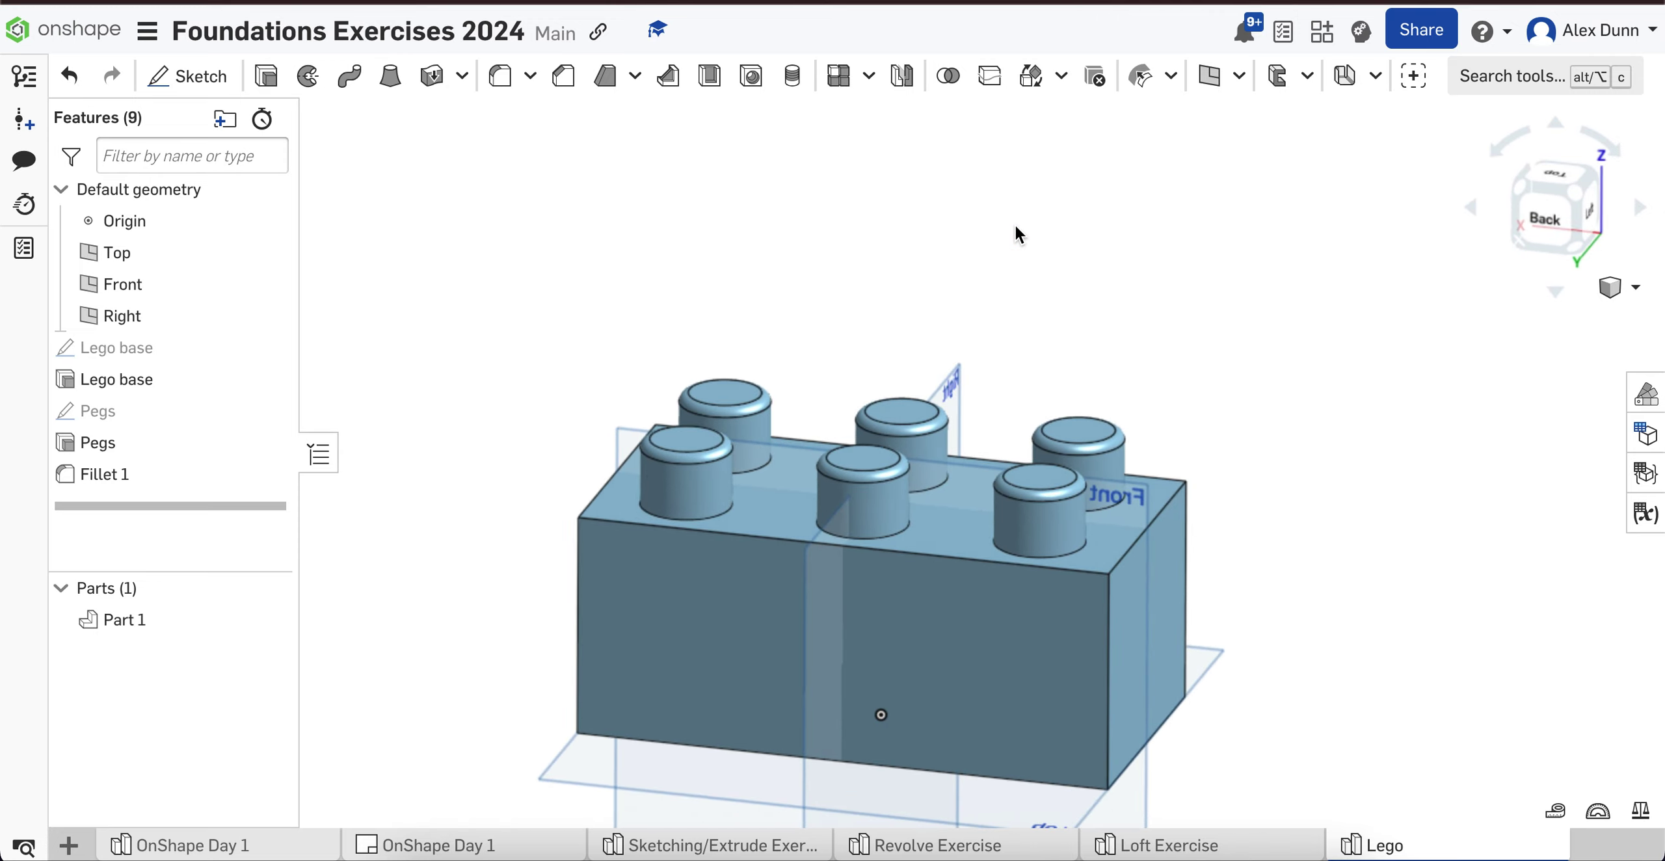
right_click(140, 624)
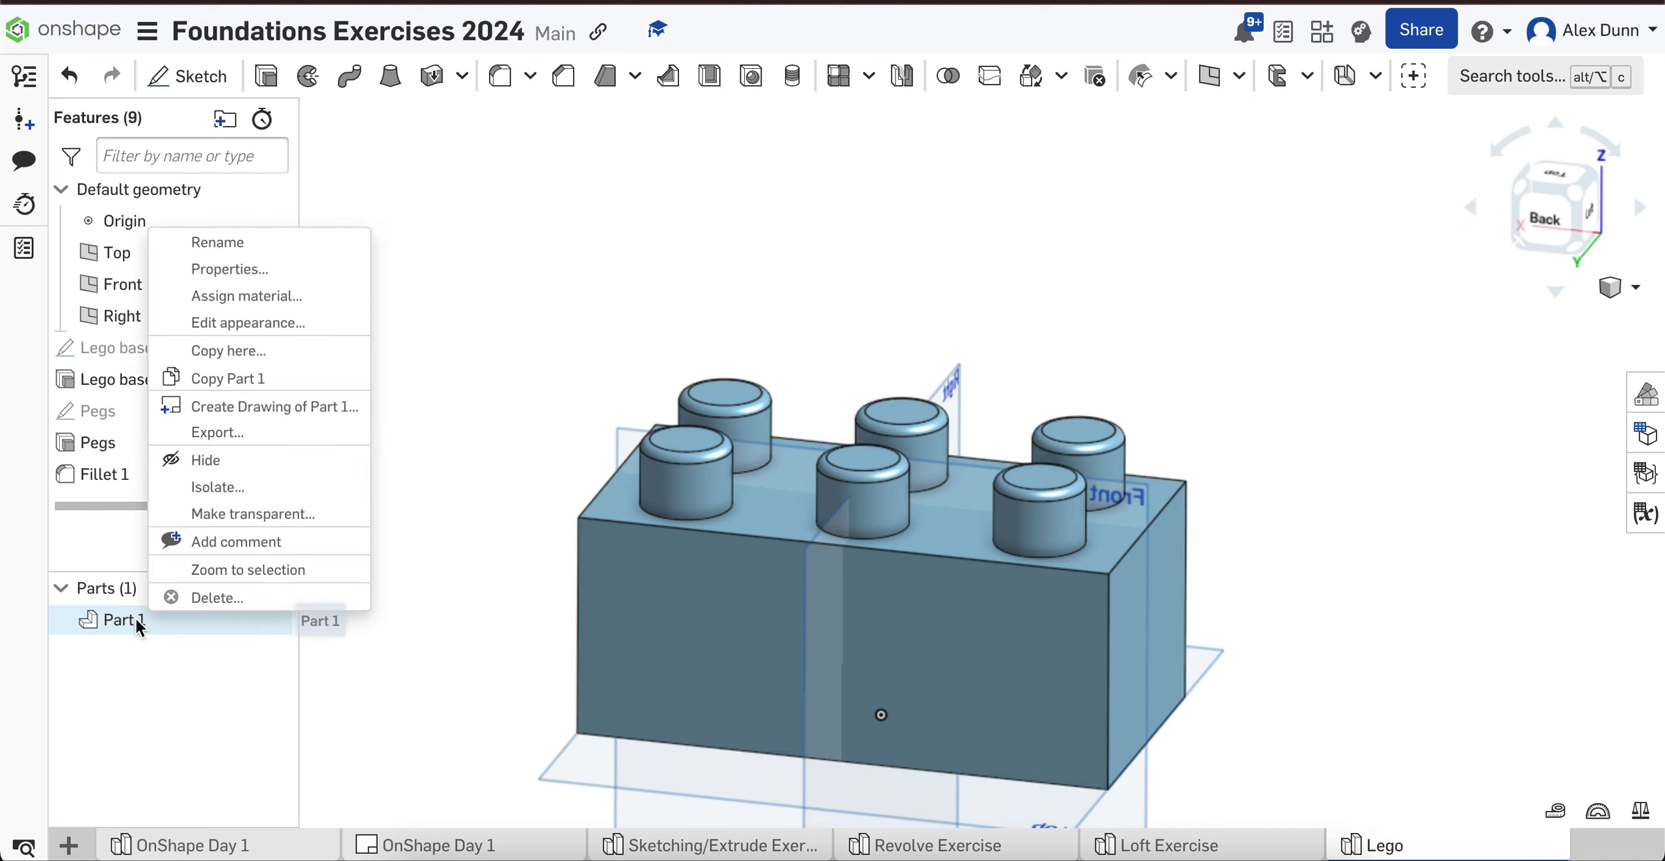
click(258, 245)
text(Lego)
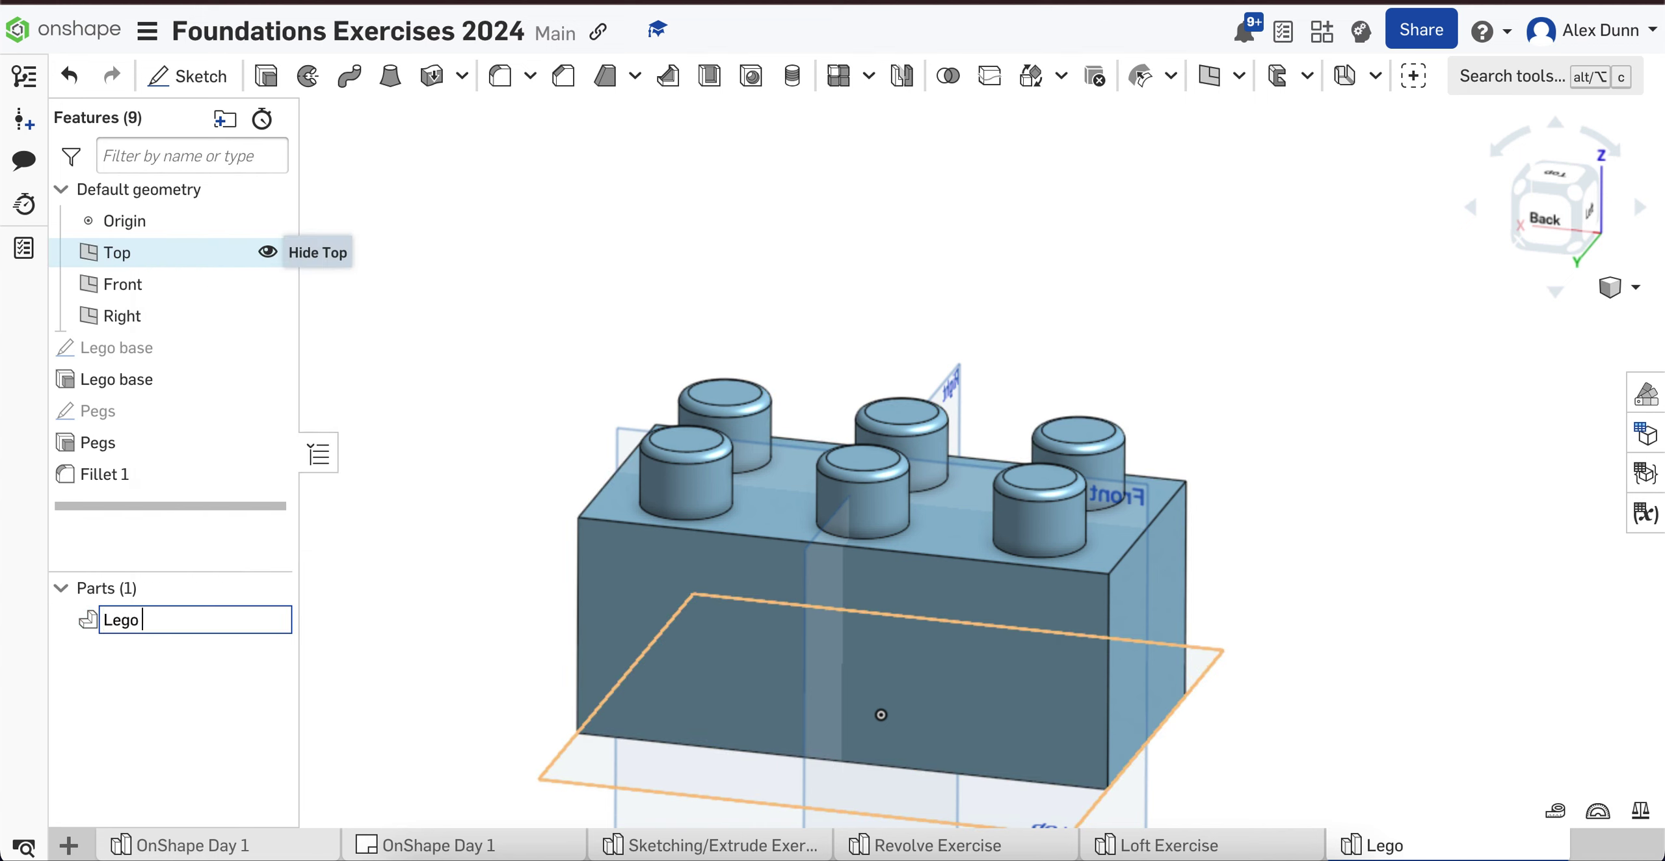
text( brick)
key(Return)
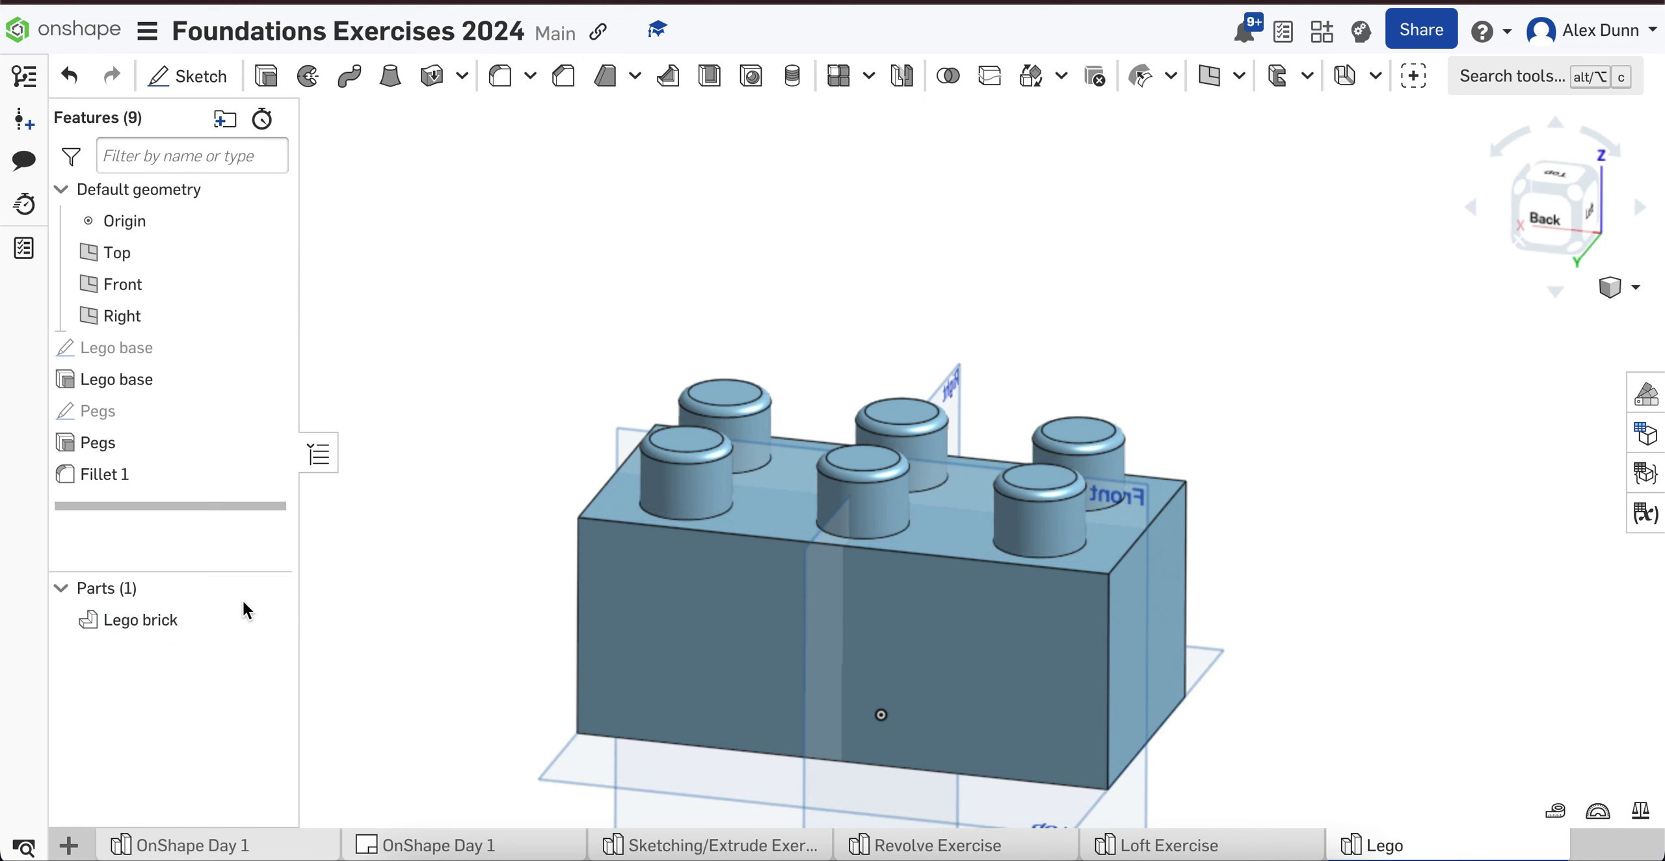
Step: Assign the Purpleheart material from the Onshape Material Library to the Lego brick part
right_click(204, 622)
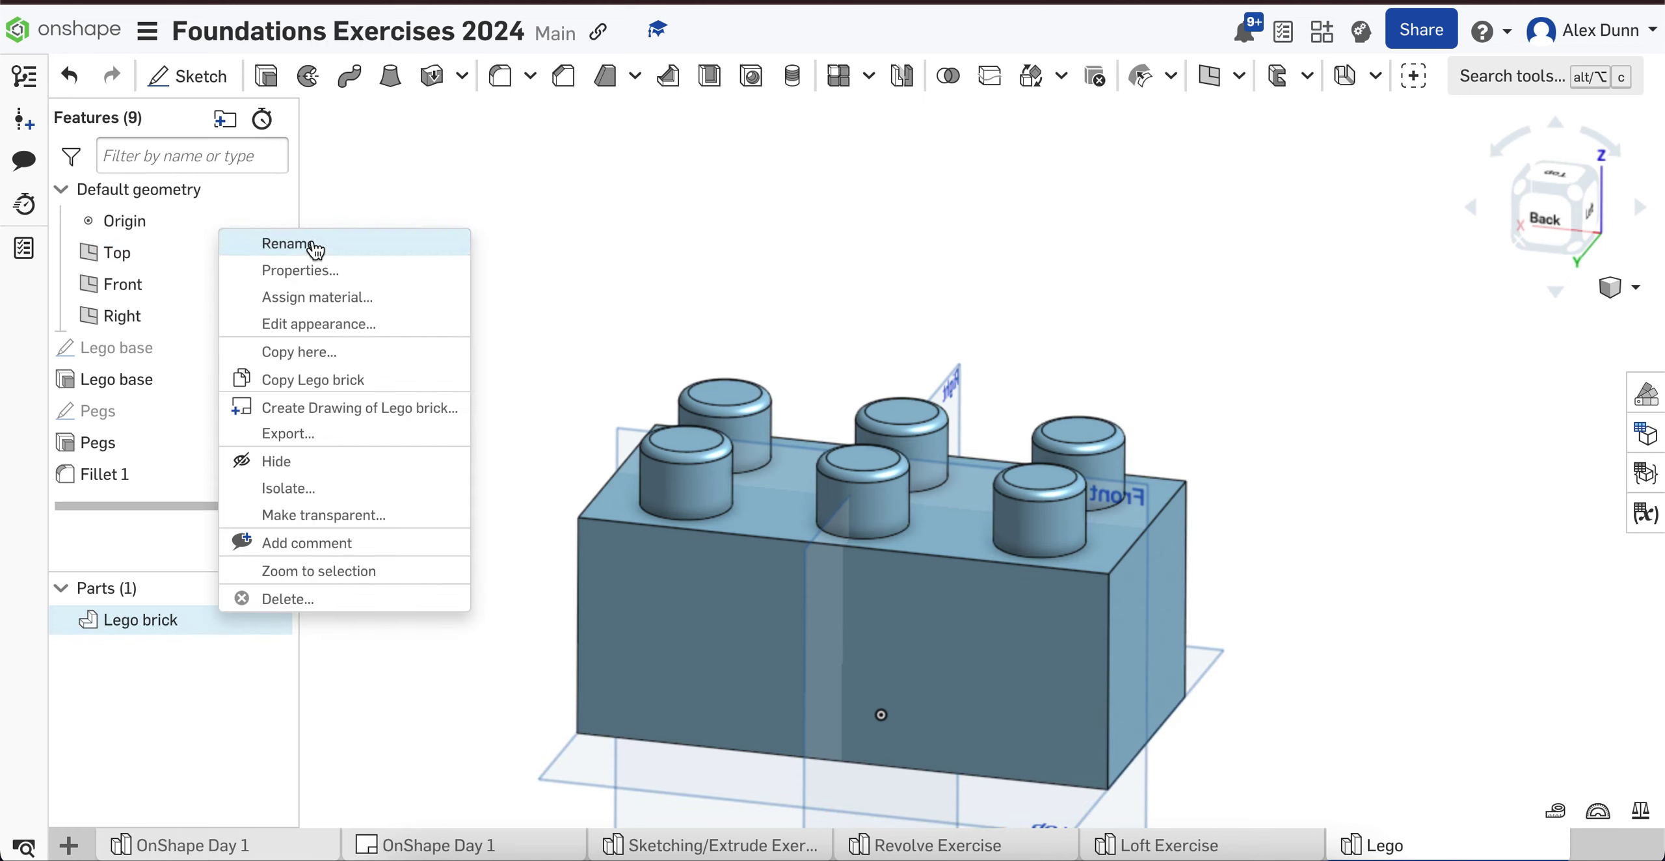
click(319, 296)
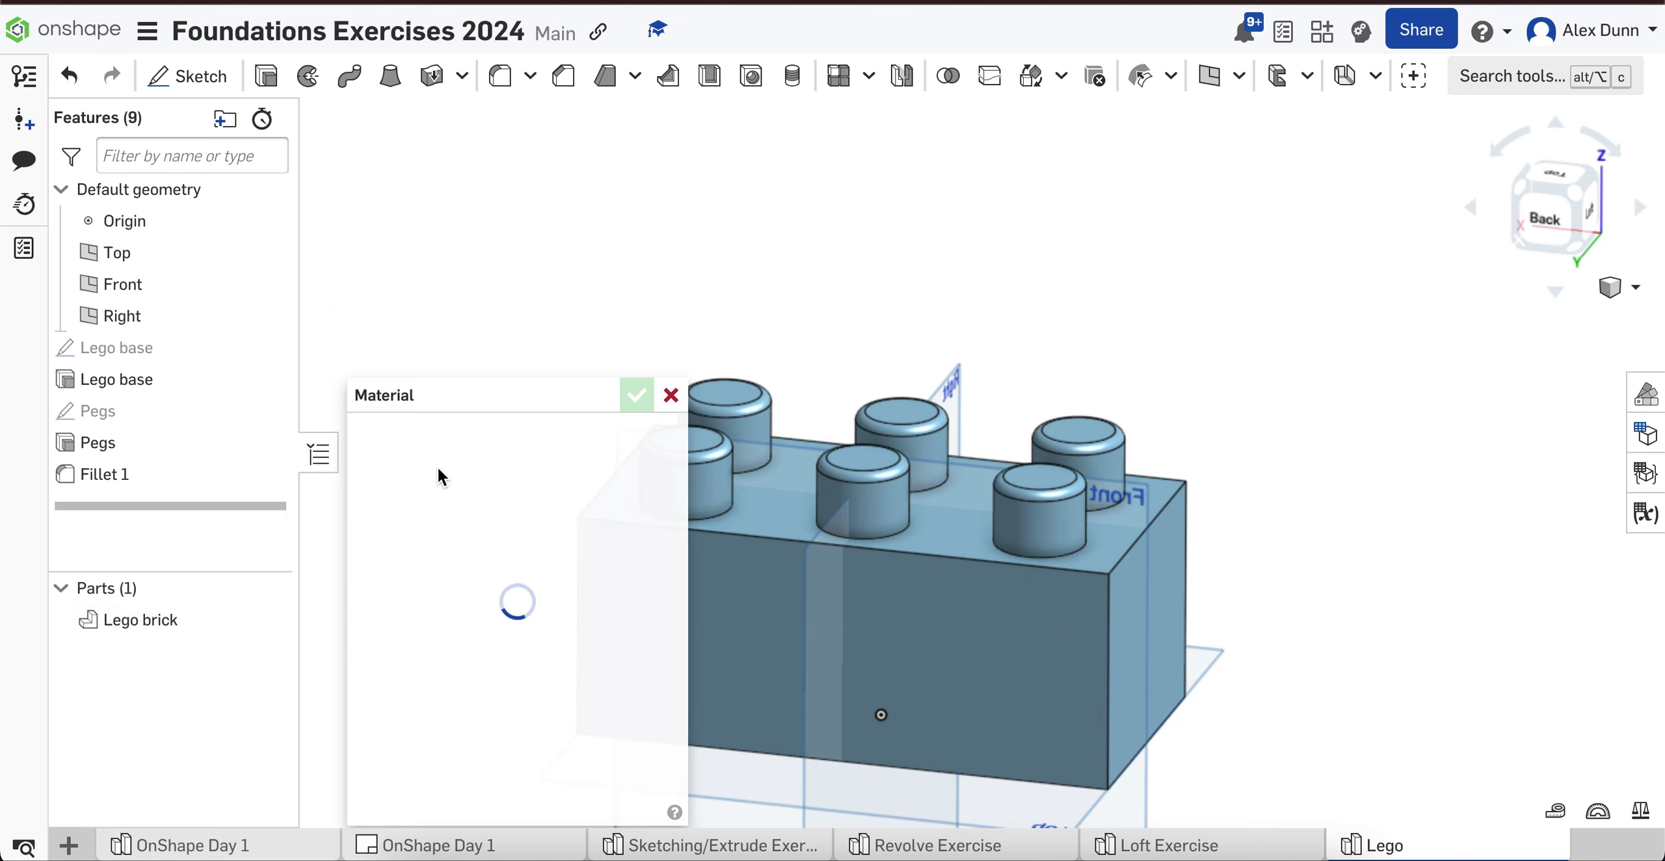
click(445, 519)
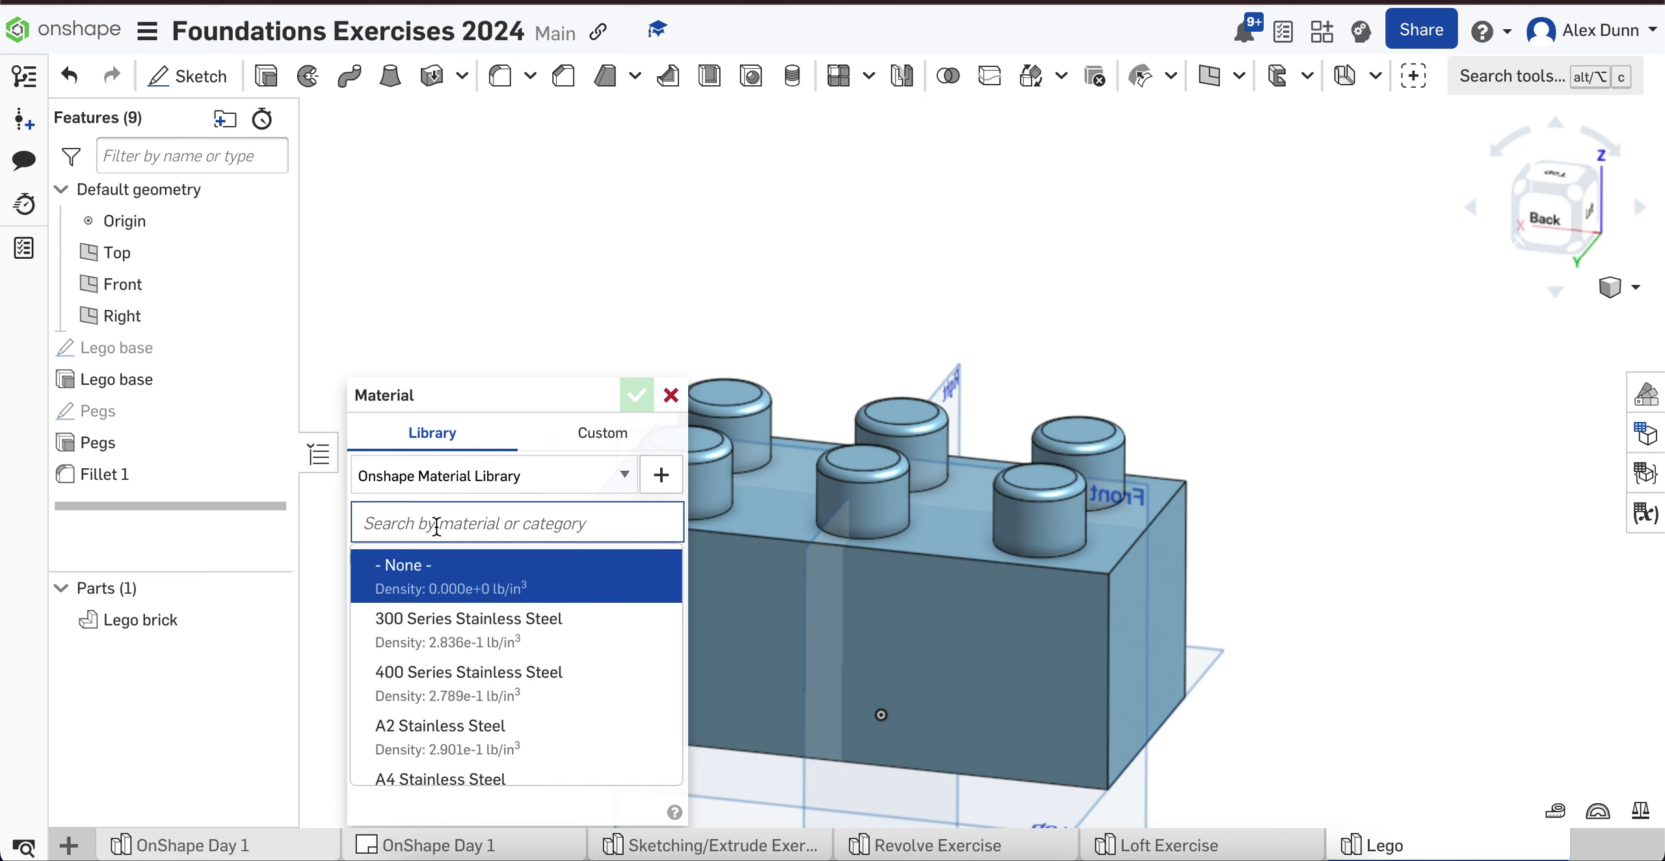
text(pur)
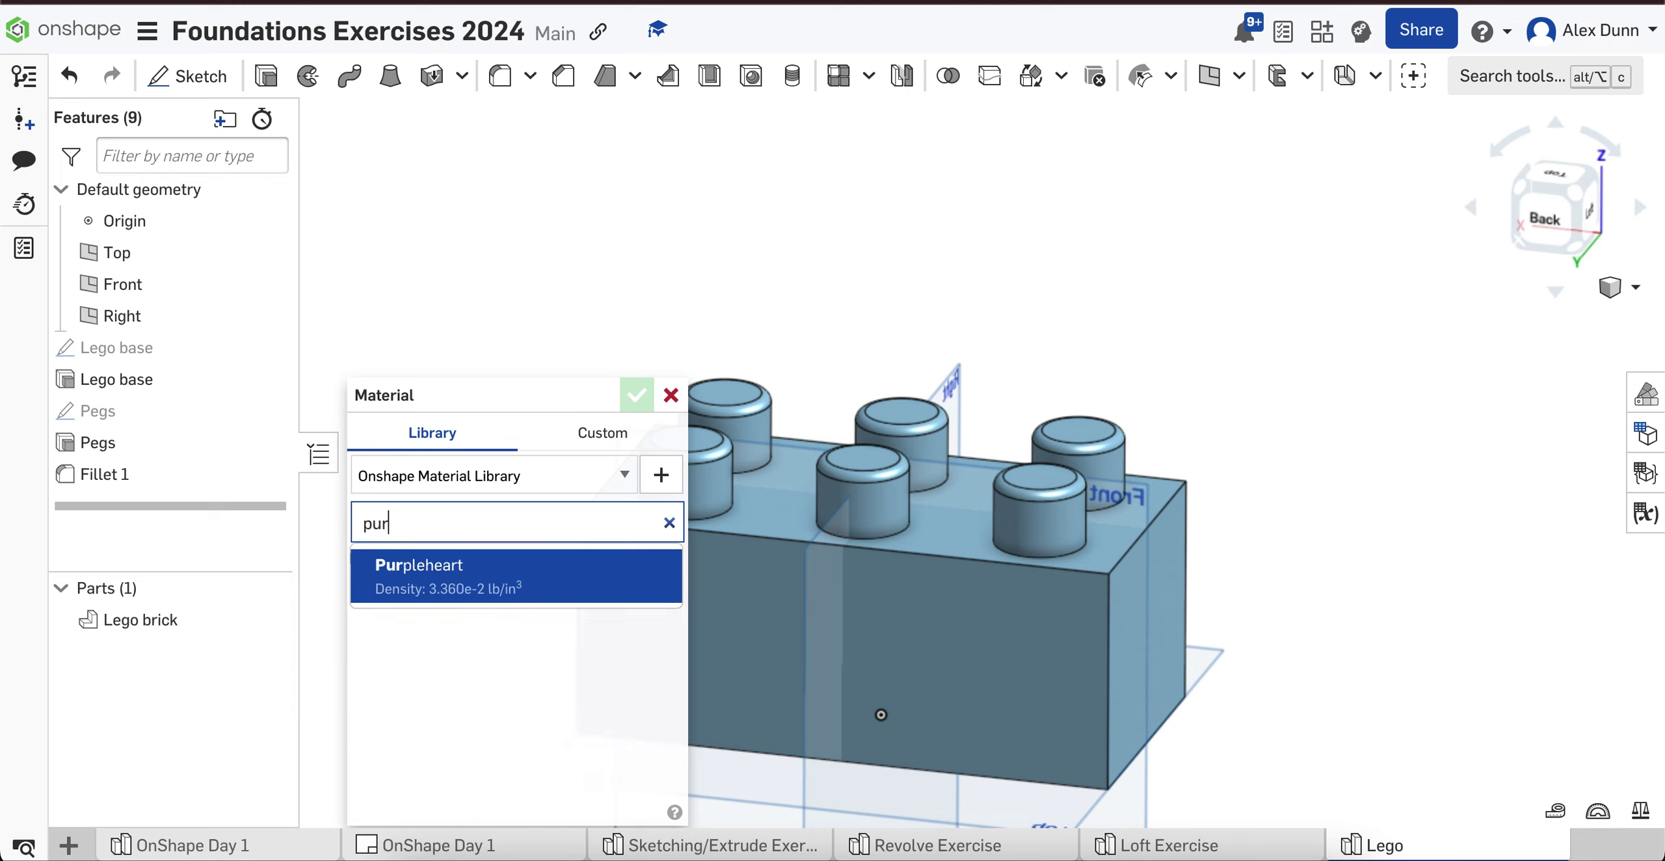
click(474, 592)
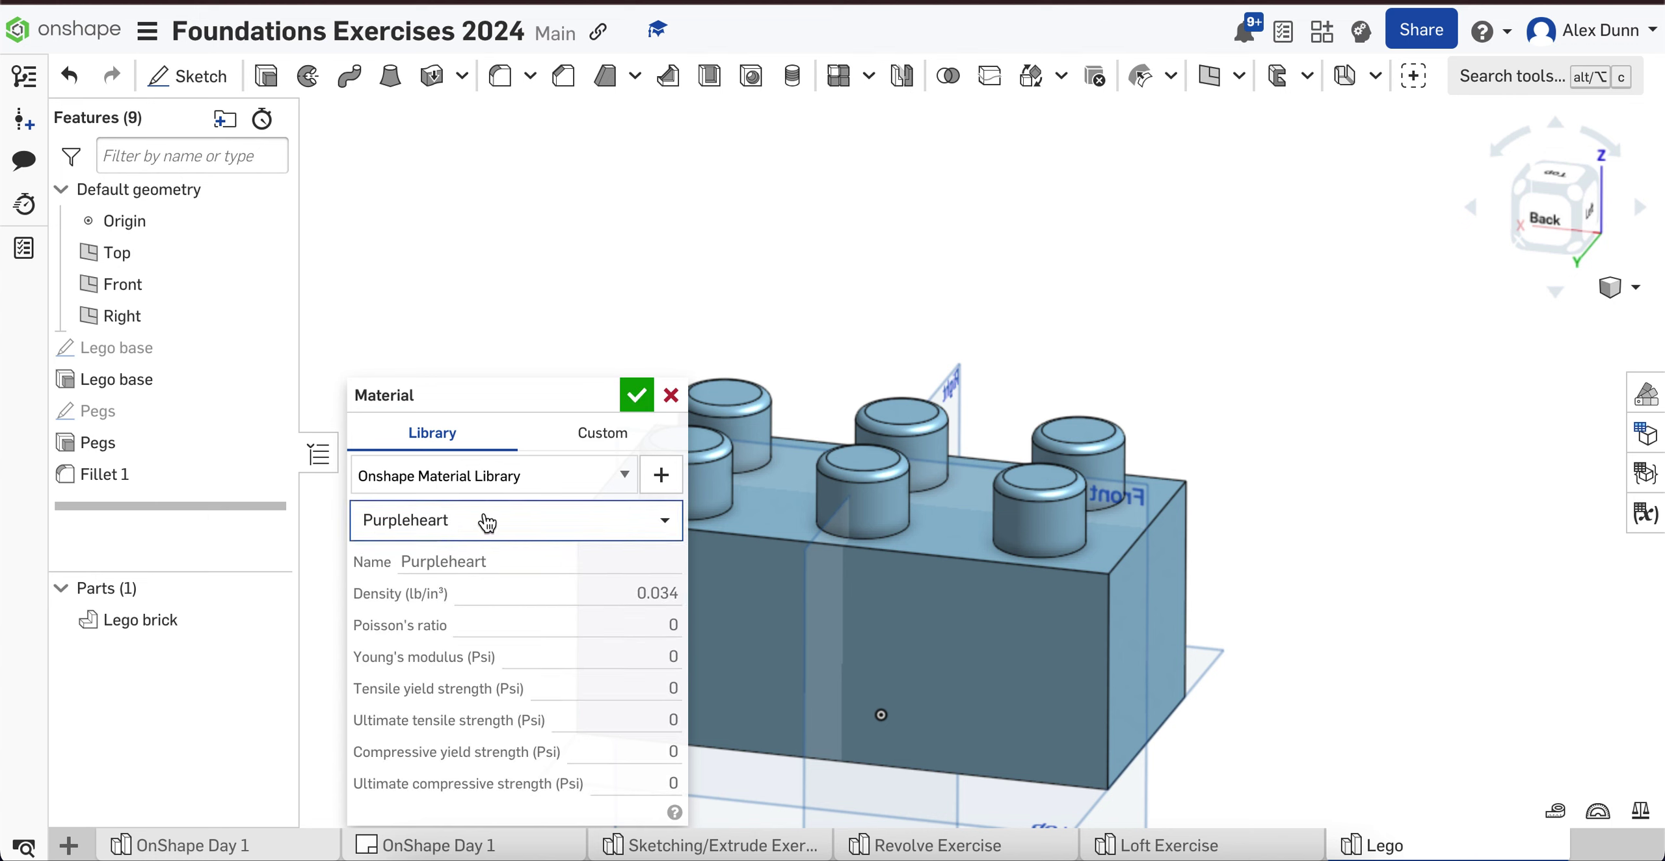
click(636, 398)
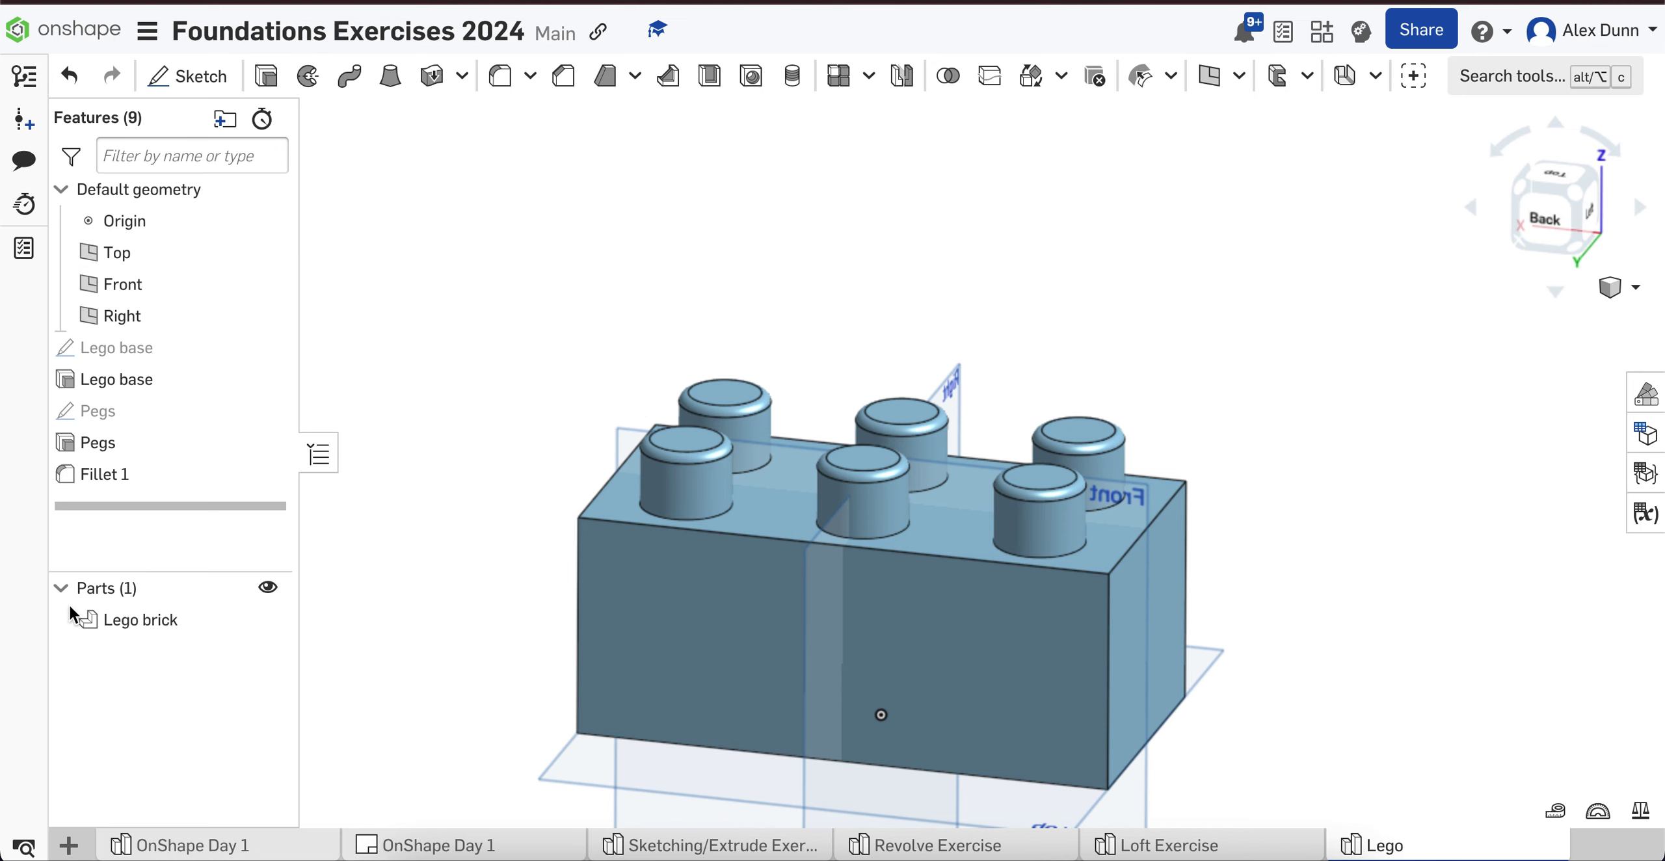
Step: Display the mass properties of the Lego brick part
click(130, 622)
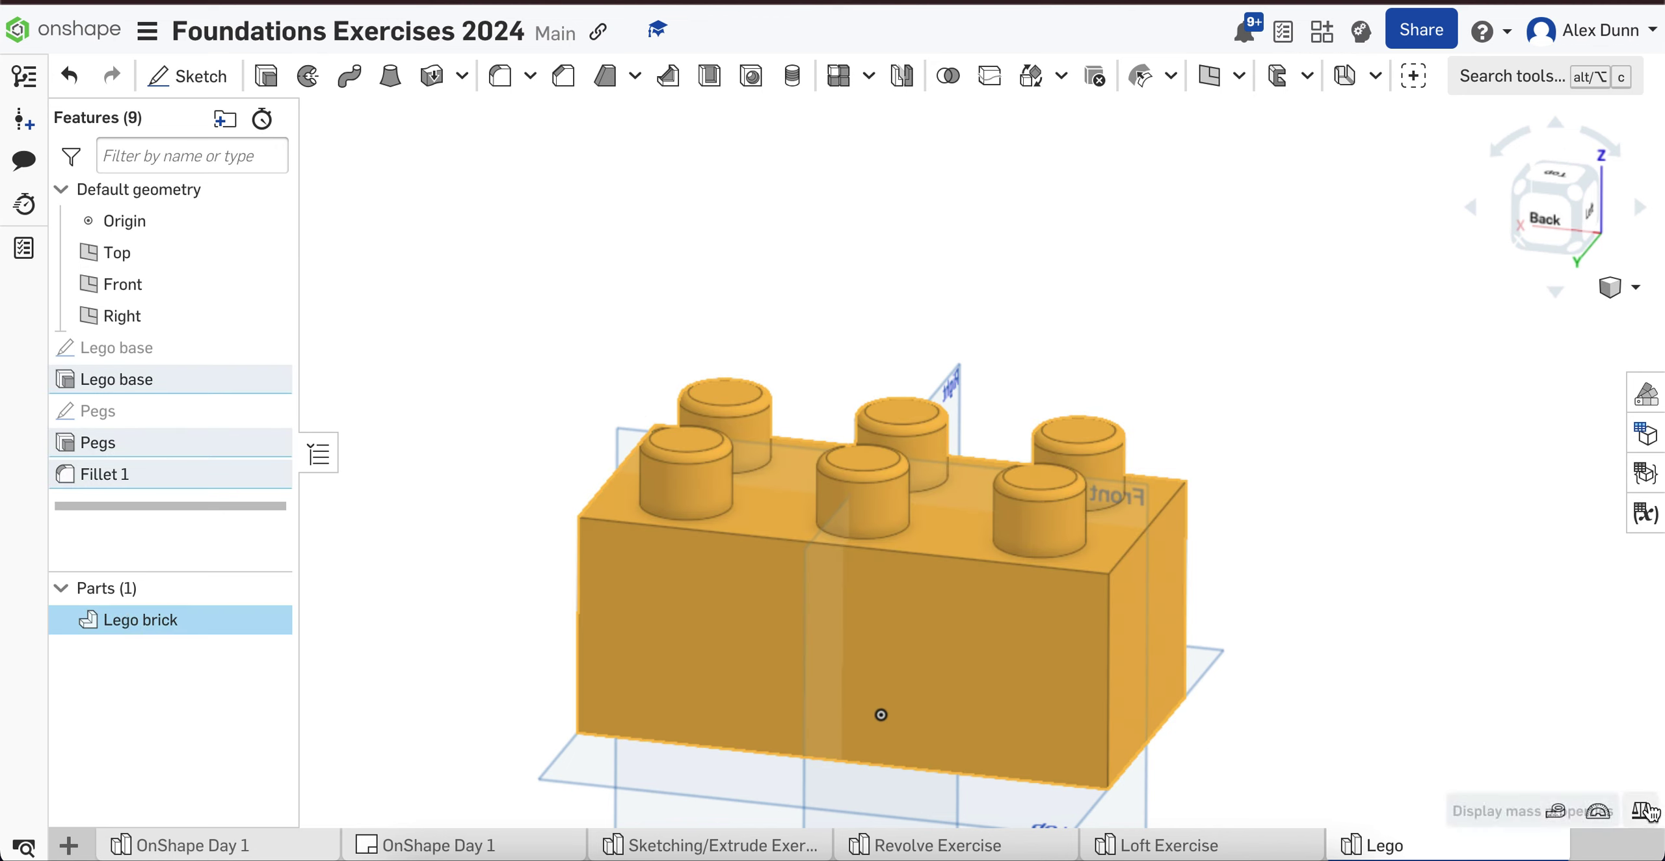
click(1643, 811)
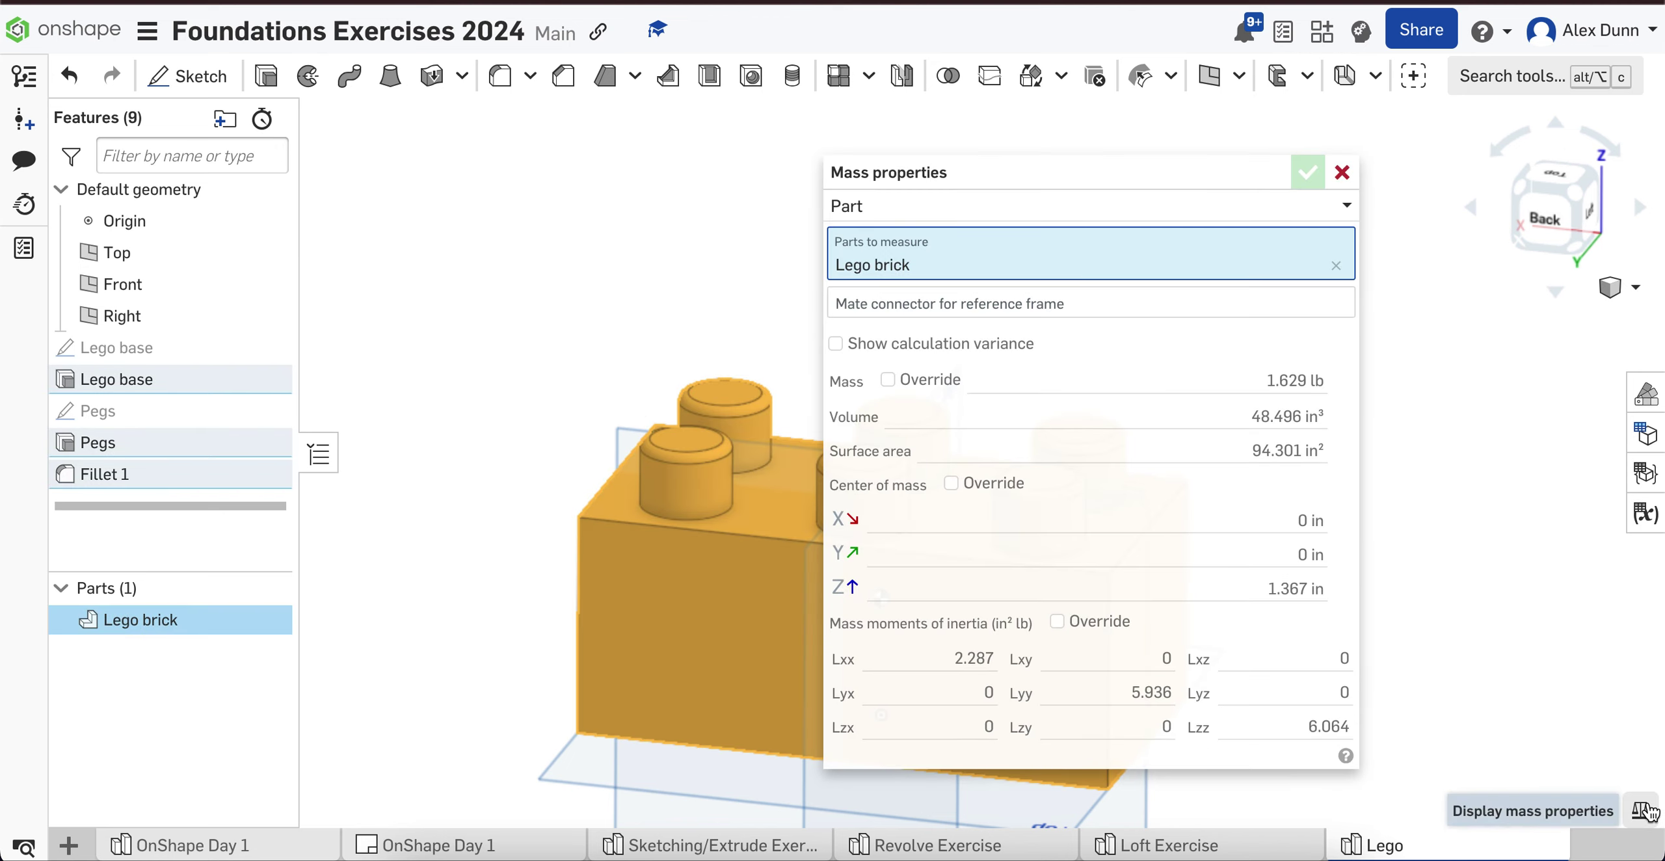